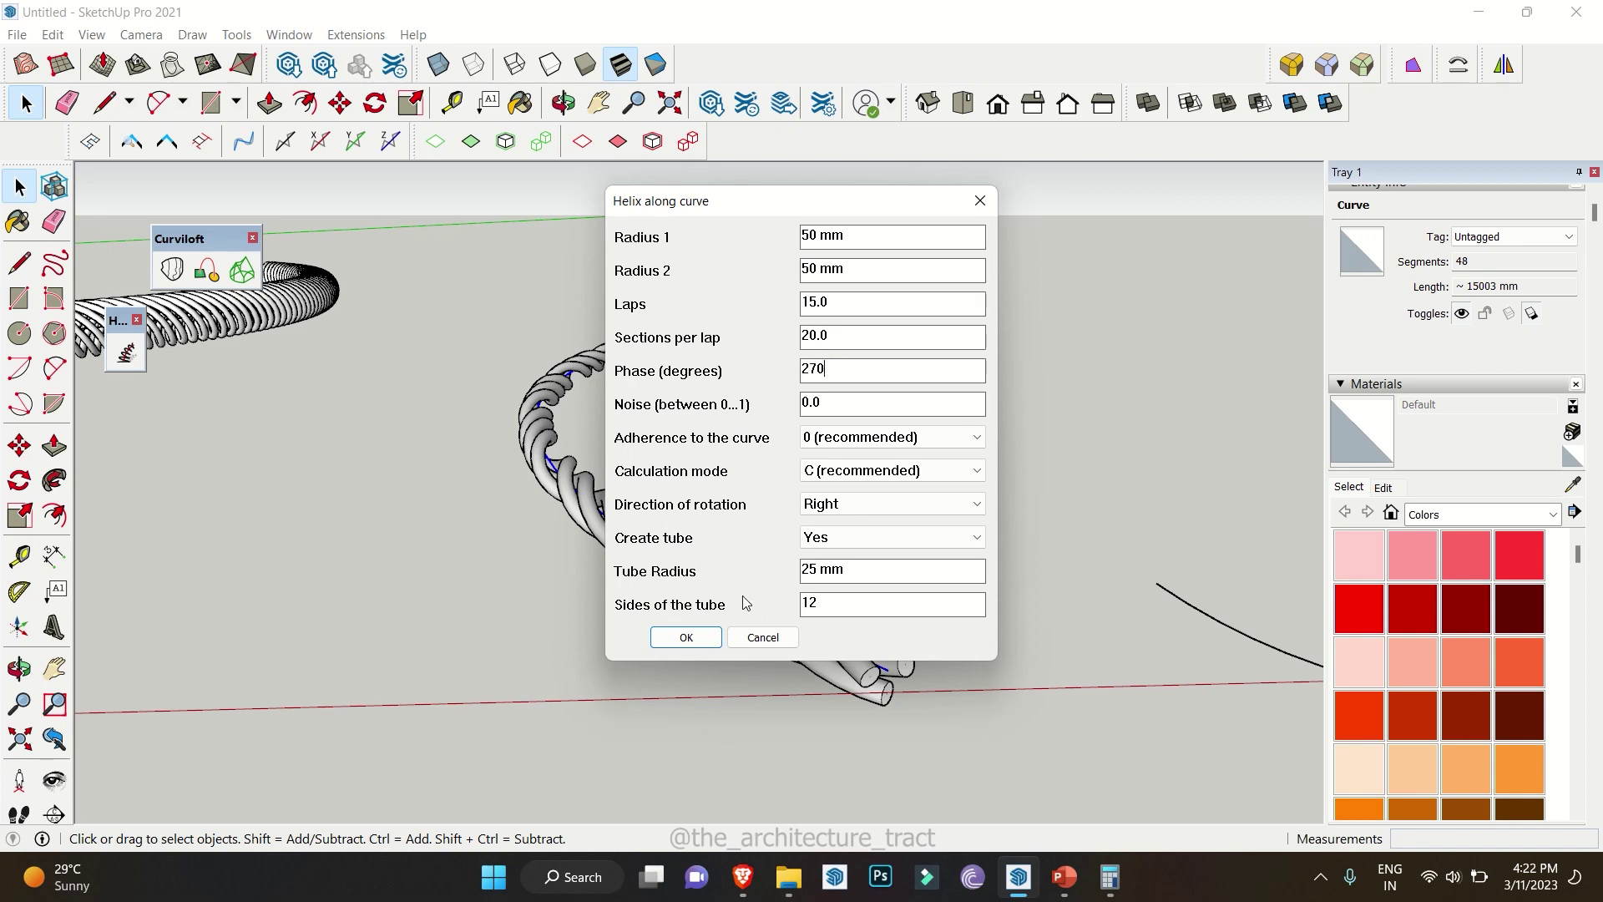
Confirm the 270° phase, 25 mm tube helix and orbit and zoom to inspect the rope
{"action": "left_click", "coordinate": [687, 639]}
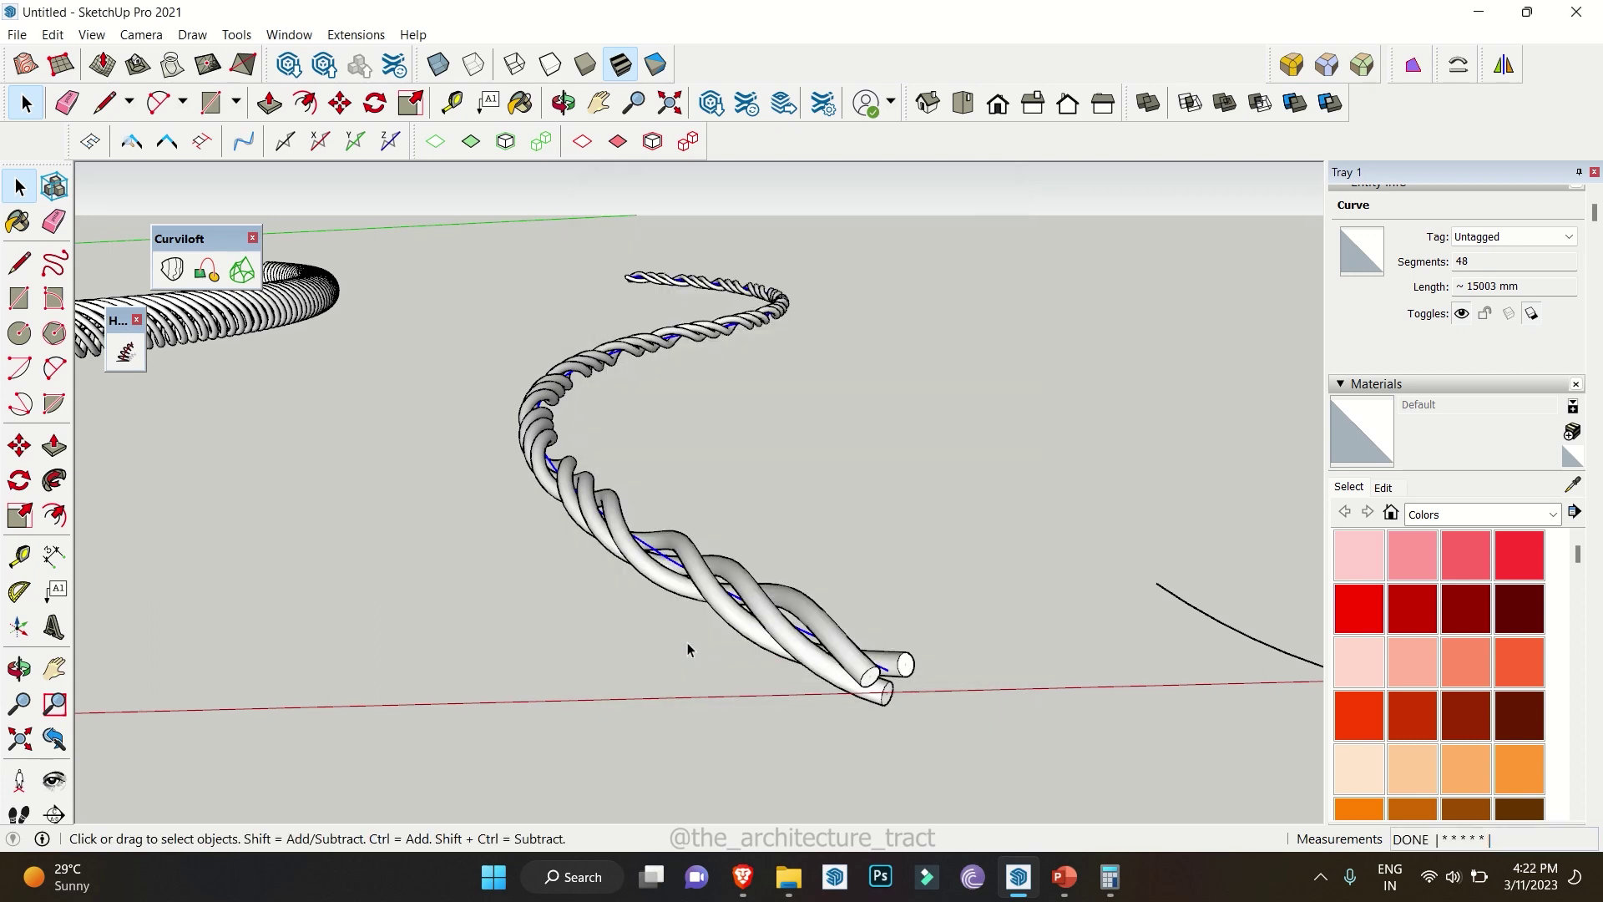
{"action": "middle_click_drag", "start_coordinate": [871, 584], "coordinate": [716, 564]}
{"action": "scroll", "coordinate": [504, 284], "scroll_direction": "up", "scroll_amount": 5}
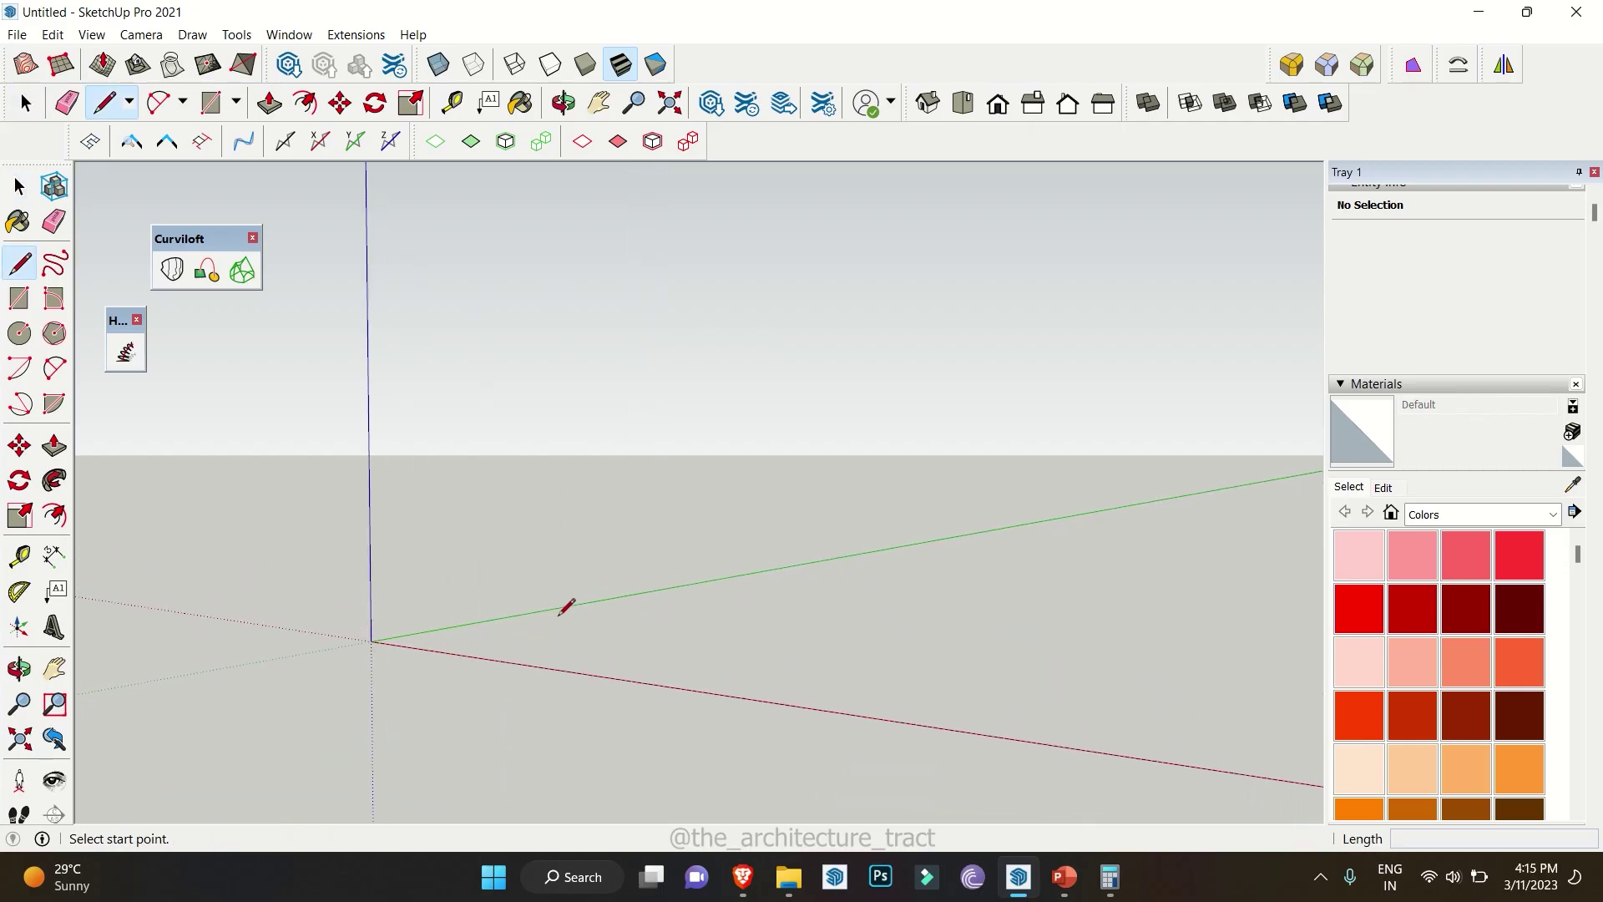
Draw a vertical line up from the red axis and select it
{"action": "left_click", "coordinate": [524, 646]}
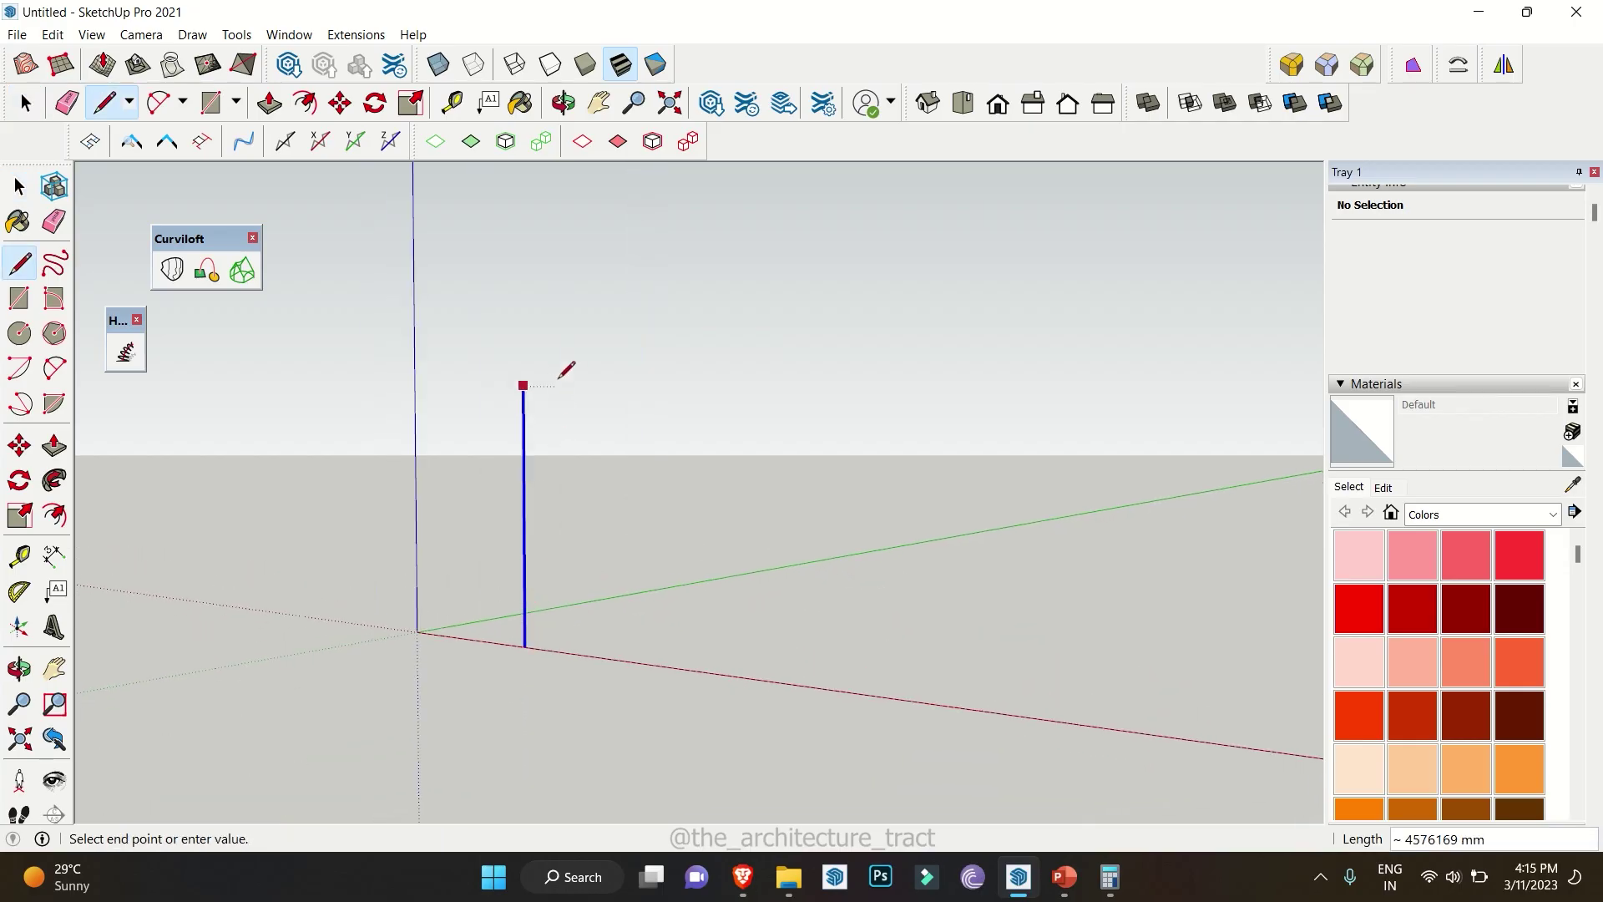
{"action": "left_click", "coordinate": [572, 314]}
{"action": "key", "text": "space"}
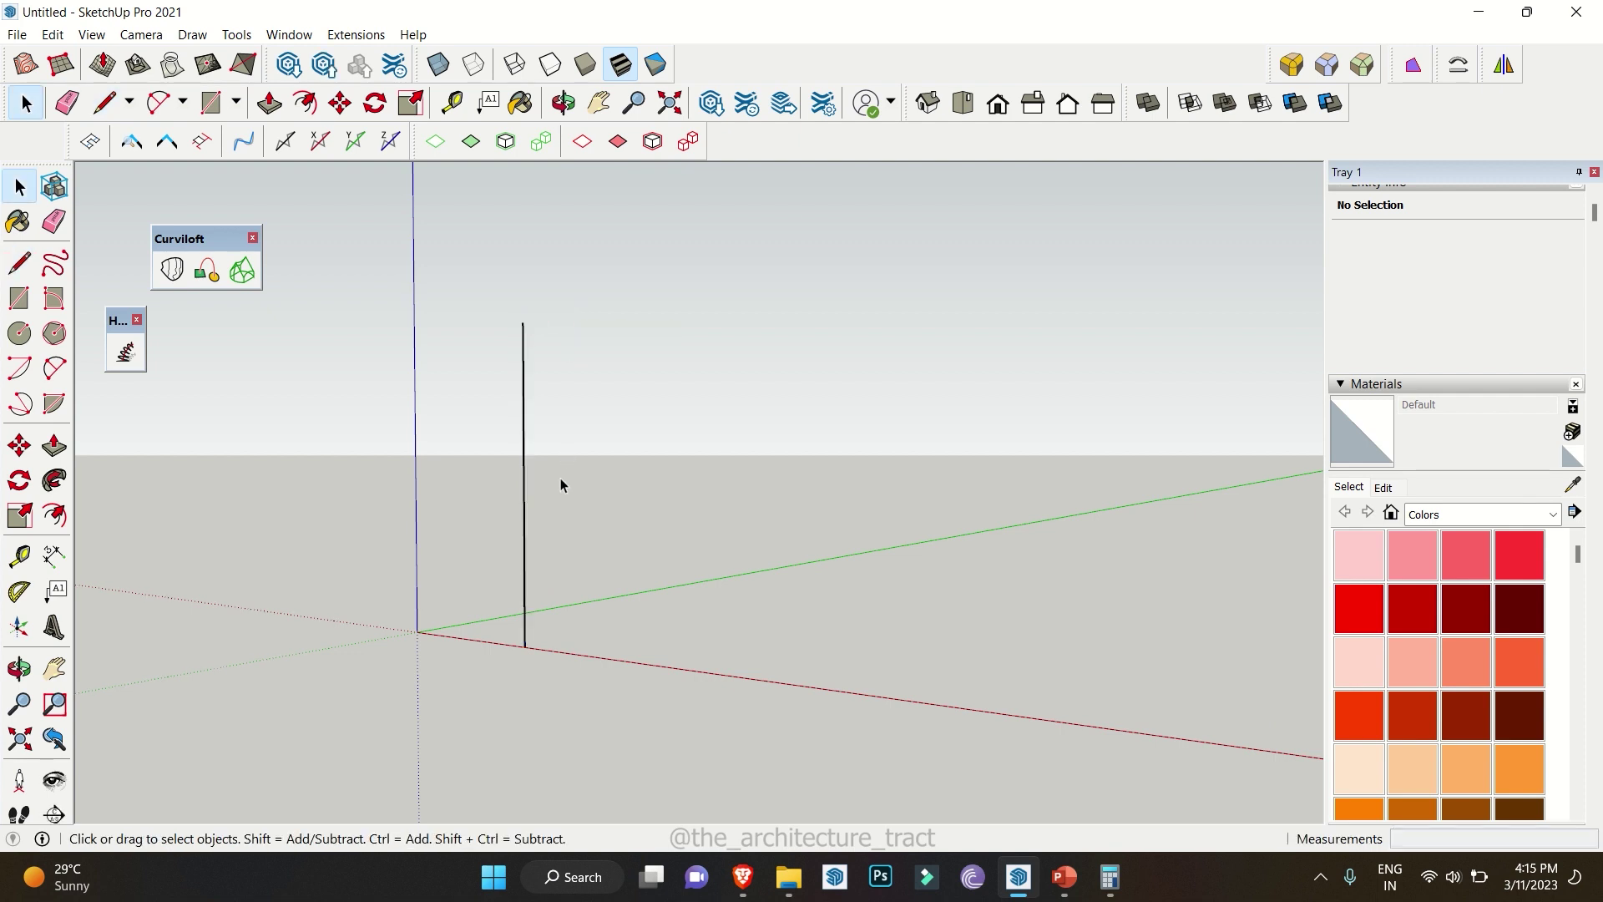
{"action": "middle_click_drag", "start_coordinate": [559, 477], "coordinate": [544, 568]}
{"action": "left_click_drag", "start_coordinate": [472, 610], "coordinate": [475, 608]}
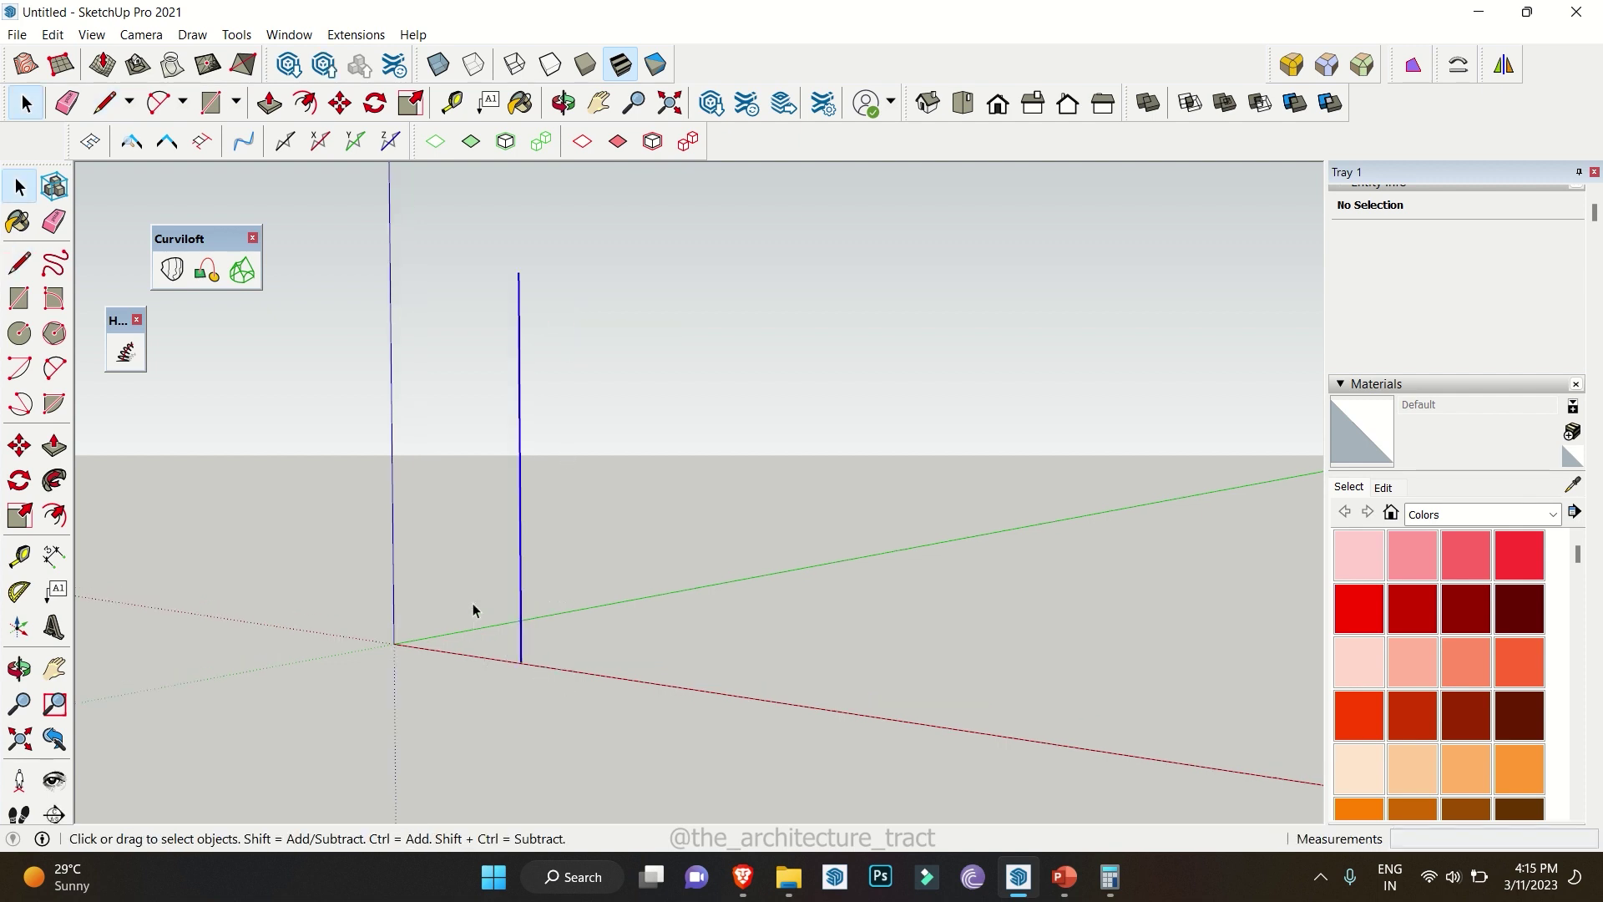
Apply Helix along curve with 600 mm radii, 15 laps and tube creation set to No
{"action": "left_click", "coordinate": [121, 360]}
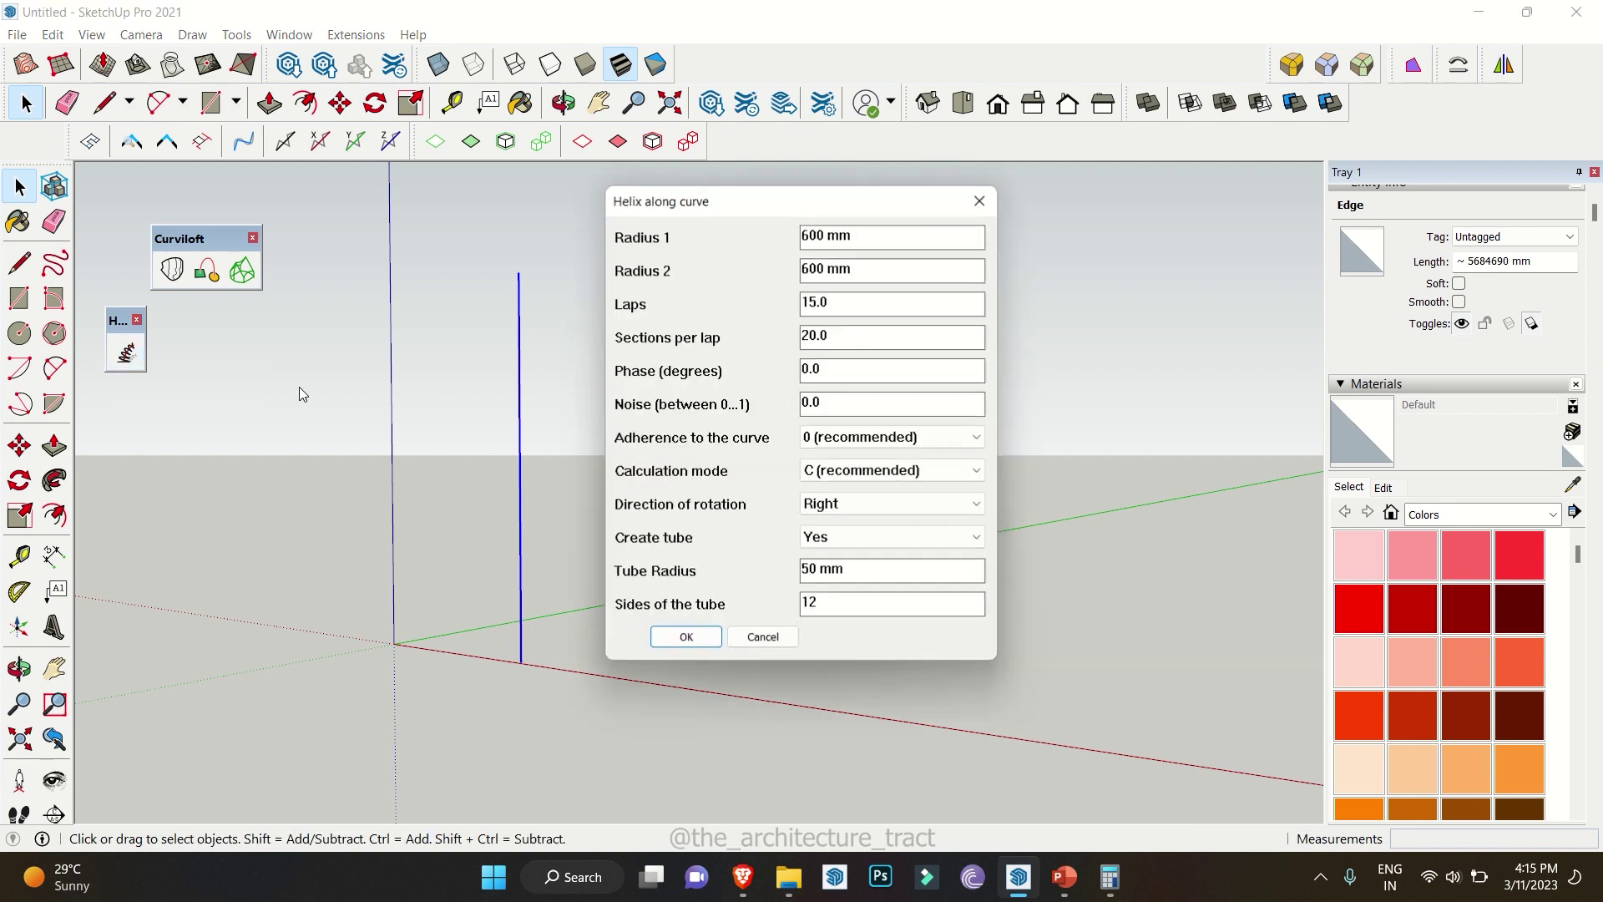
{"action": "left_click_drag", "start_coordinate": [675, 212], "coordinate": [701, 217]}
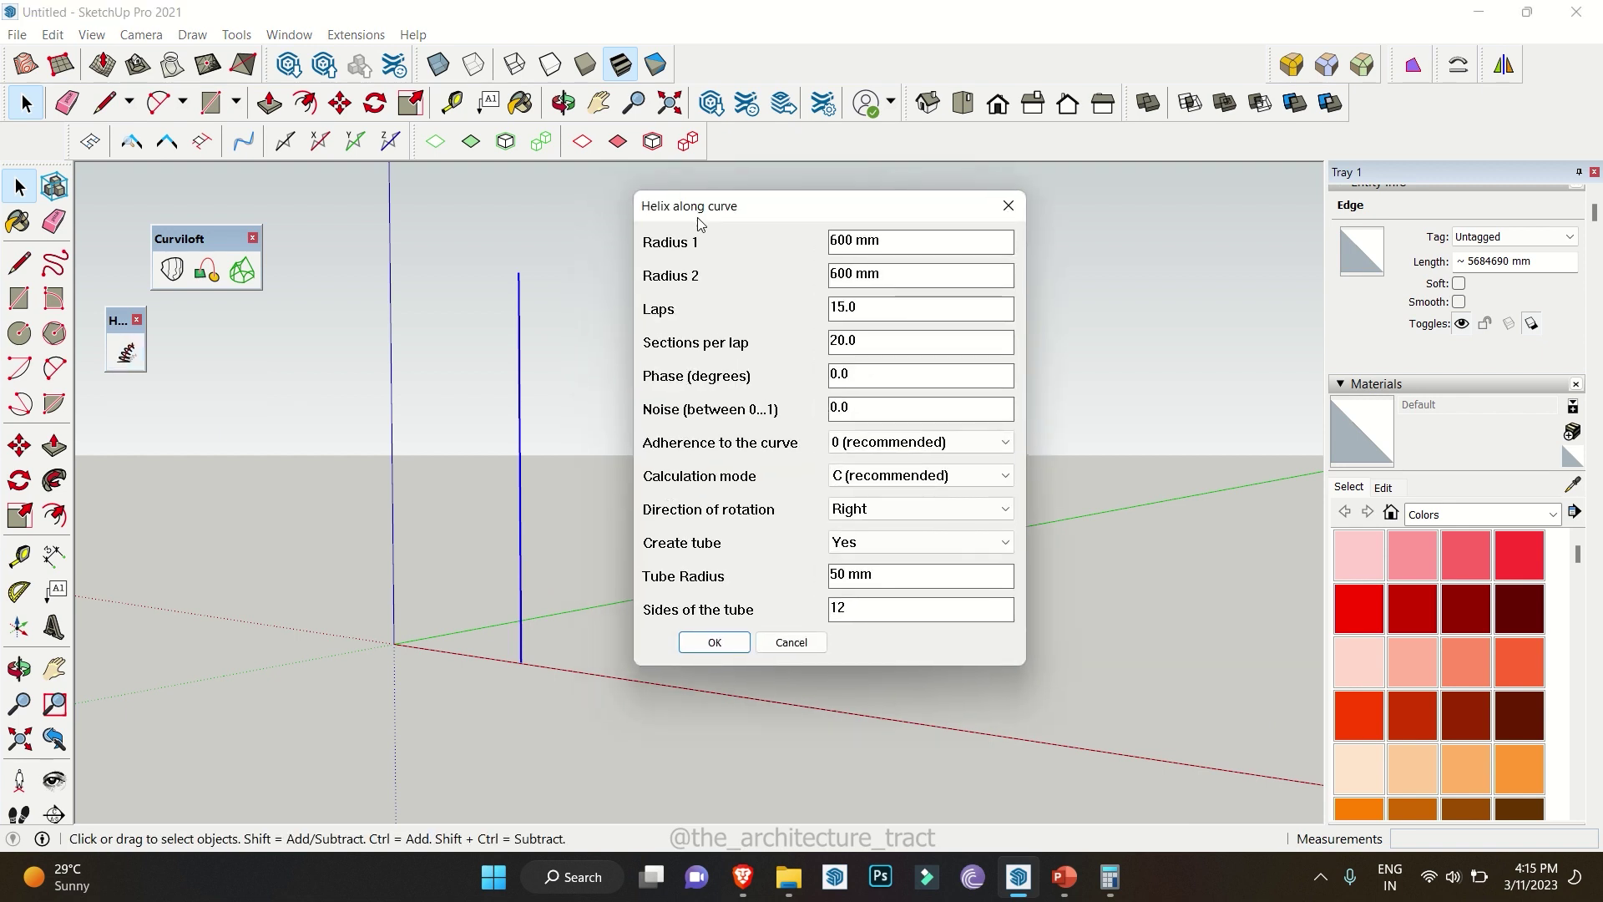
{"action": "left_click_drag", "start_coordinate": [910, 244], "coordinate": [738, 264]}
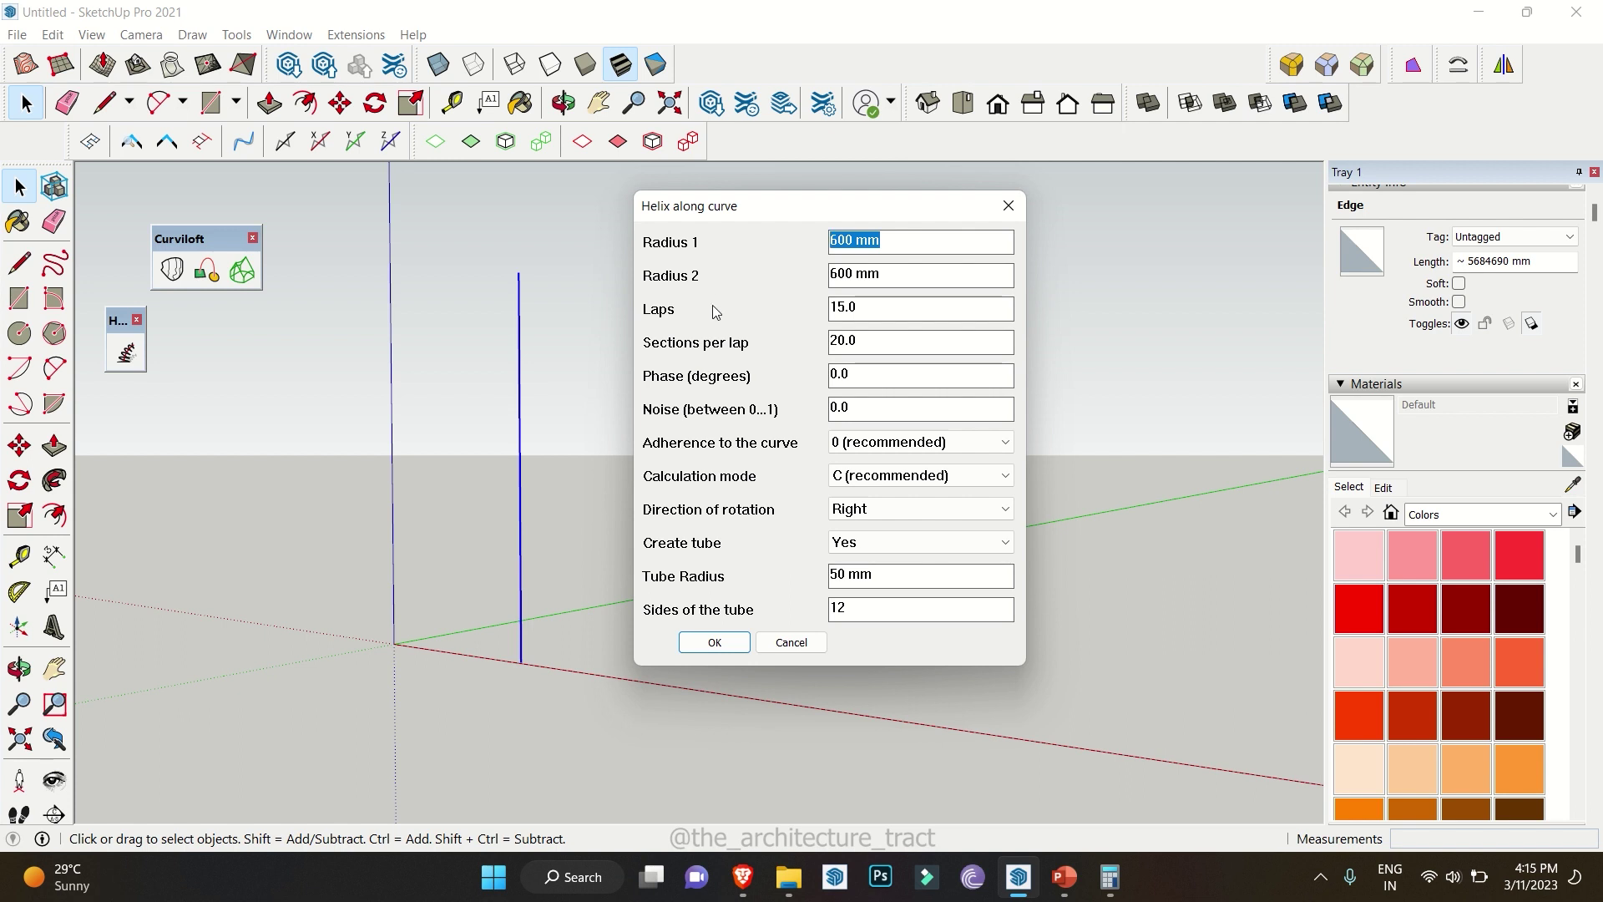
{"action": "left_click_drag", "start_coordinate": [866, 316], "coordinate": [791, 321]}
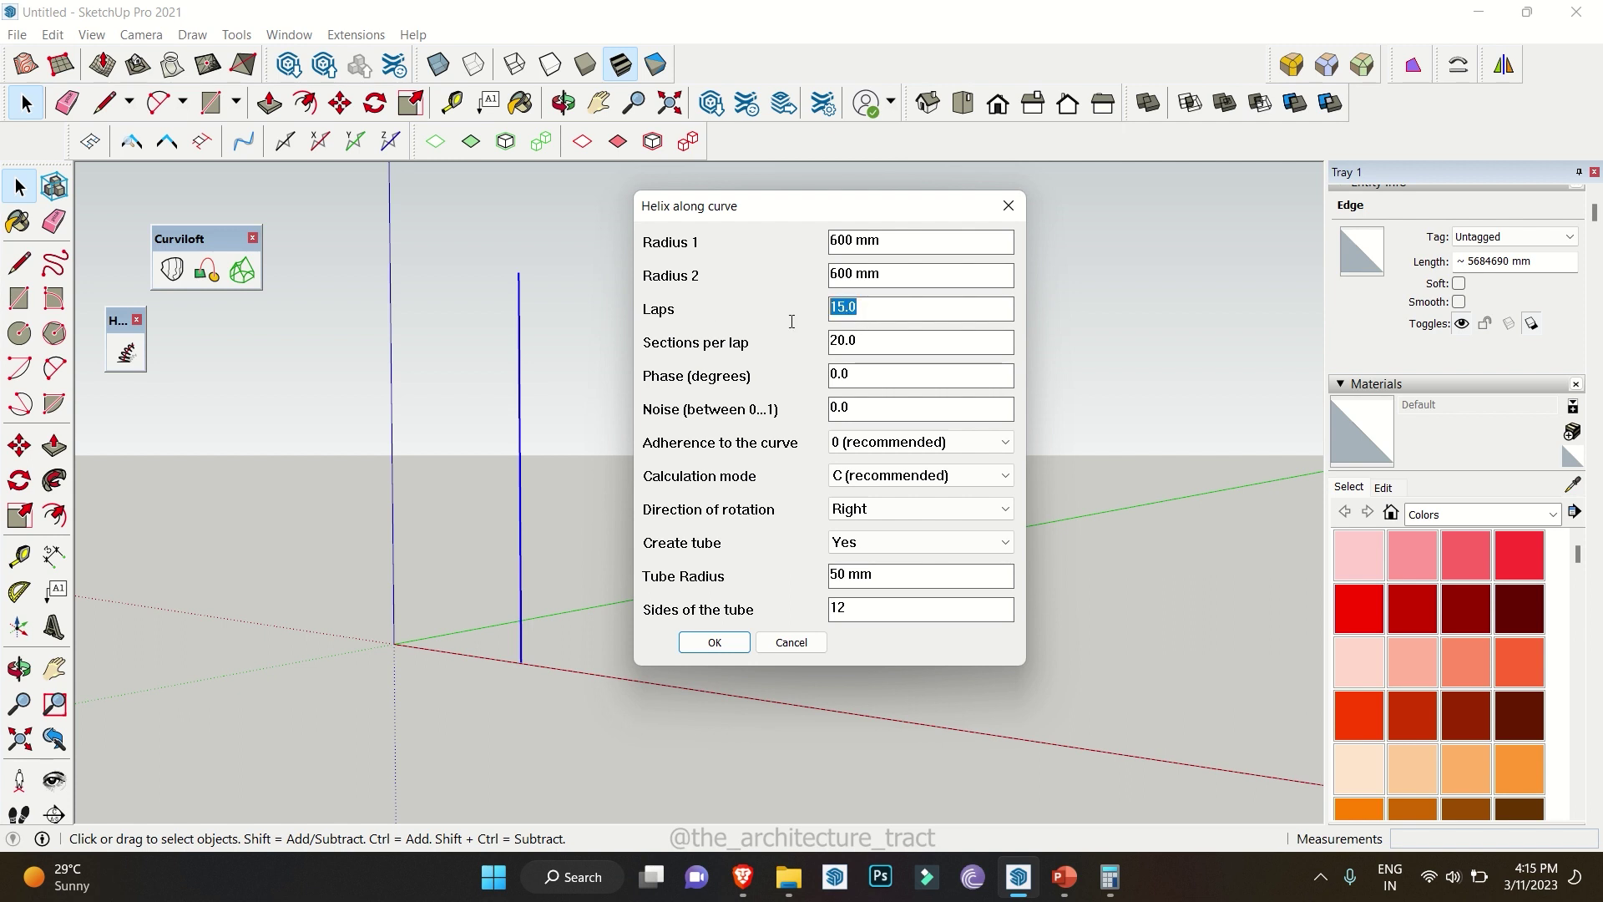
{"action": "left_click_drag", "start_coordinate": [890, 381], "coordinate": [738, 378]}
{"action": "left_click", "coordinate": [848, 547]}
{"action": "left_click", "coordinate": [849, 562]}
{"action": "left_click", "coordinate": [779, 349]}
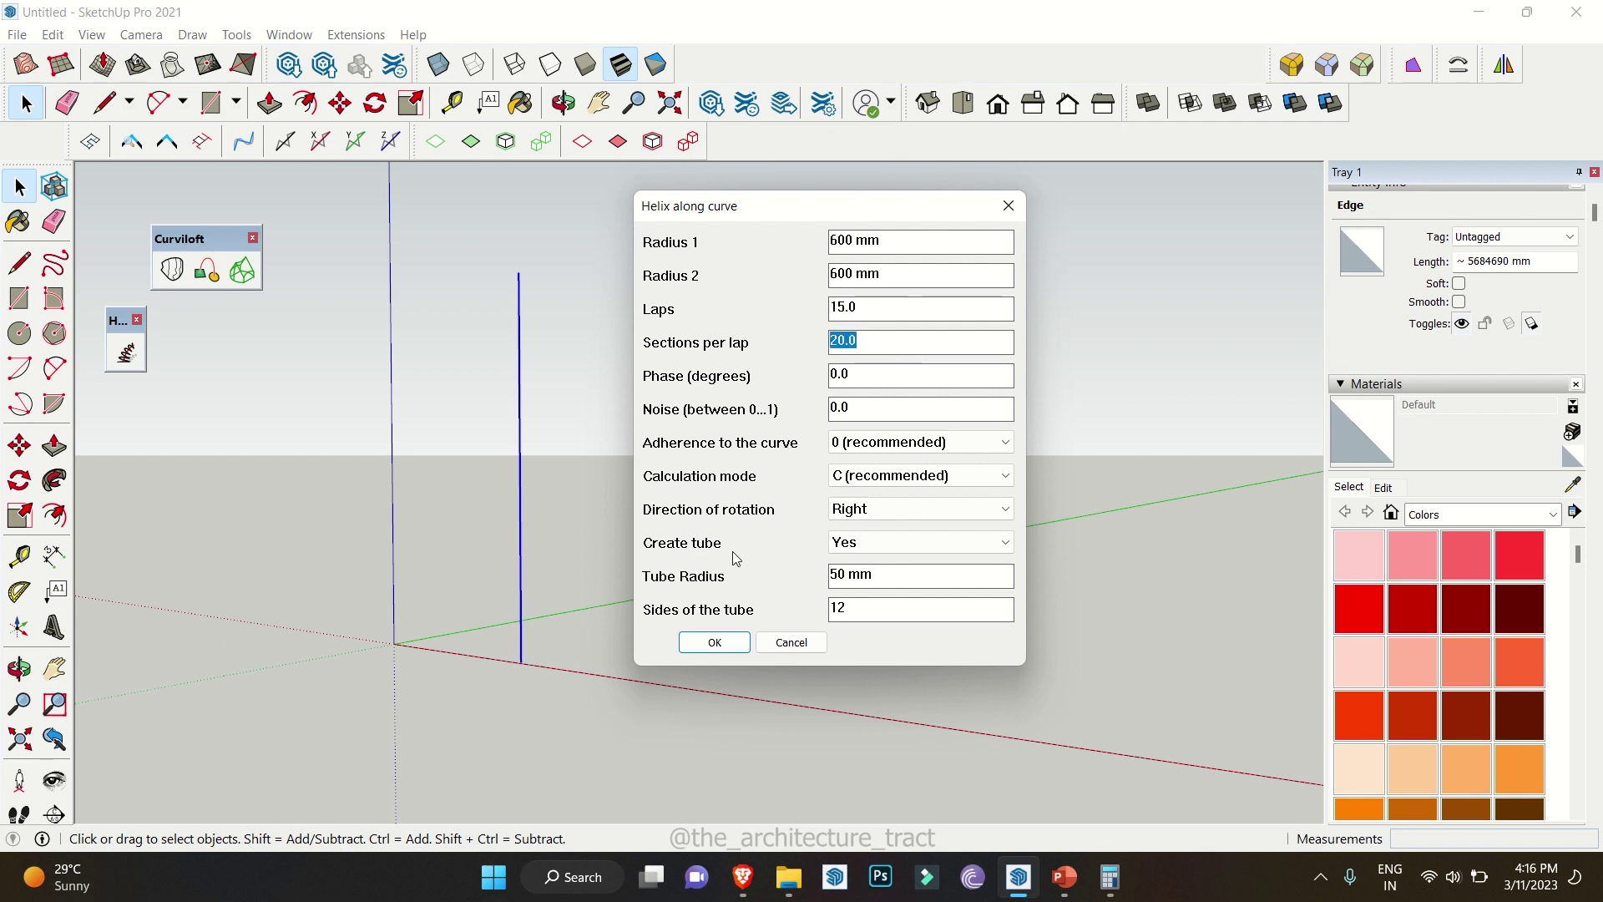
{"action": "left_click", "coordinate": [860, 544]}
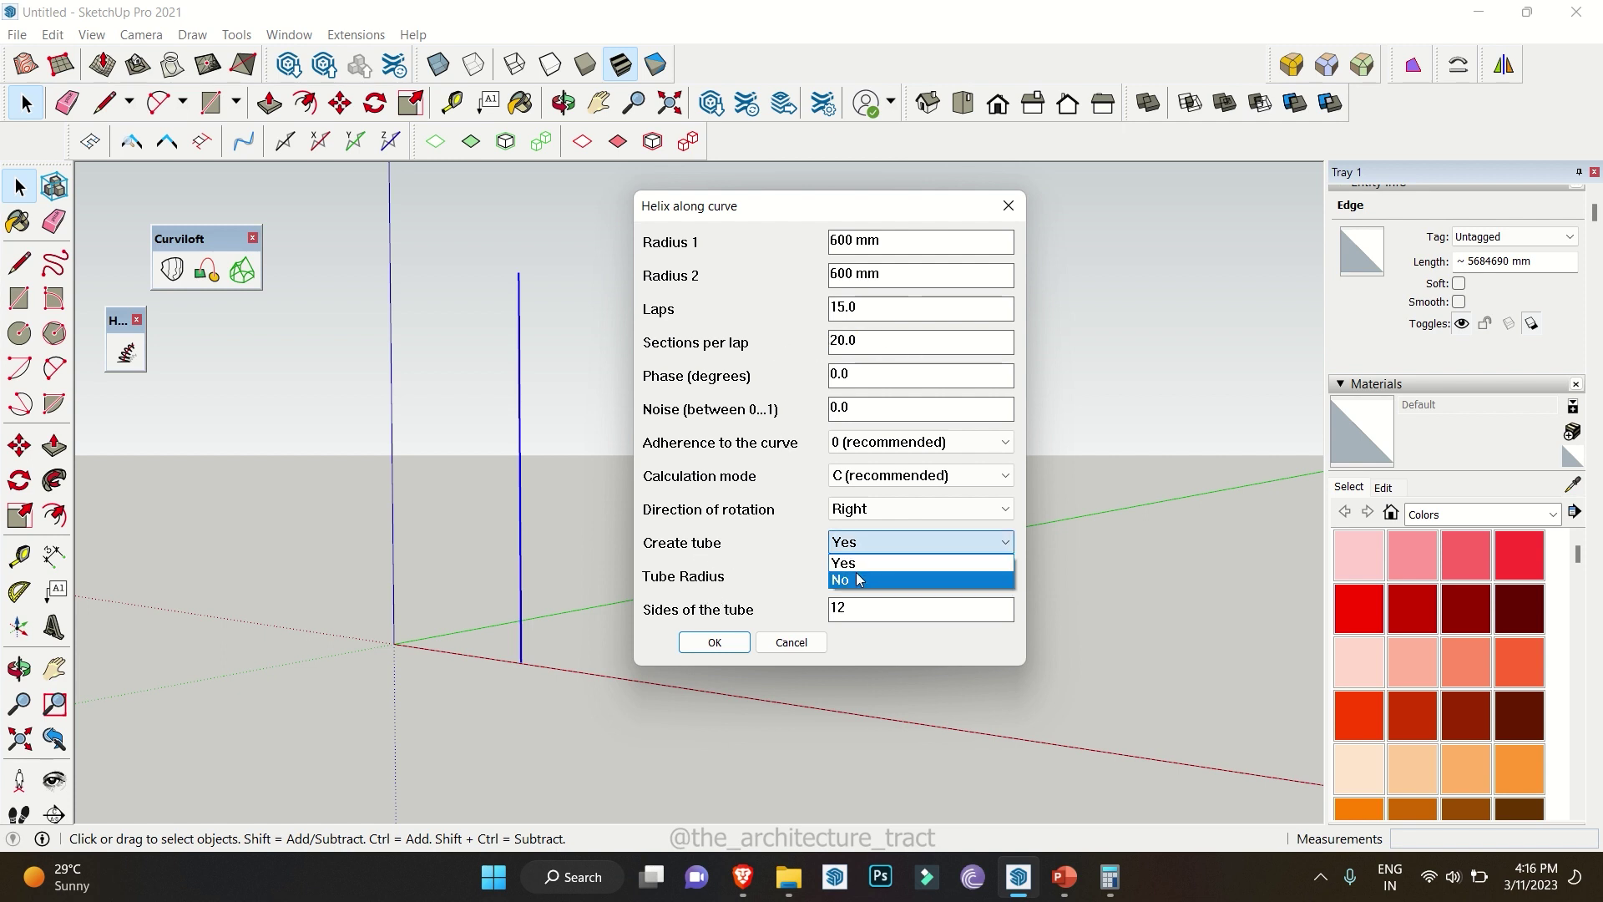
{"action": "left_click", "coordinate": [860, 580]}
{"action": "left_click", "coordinate": [725, 644]}
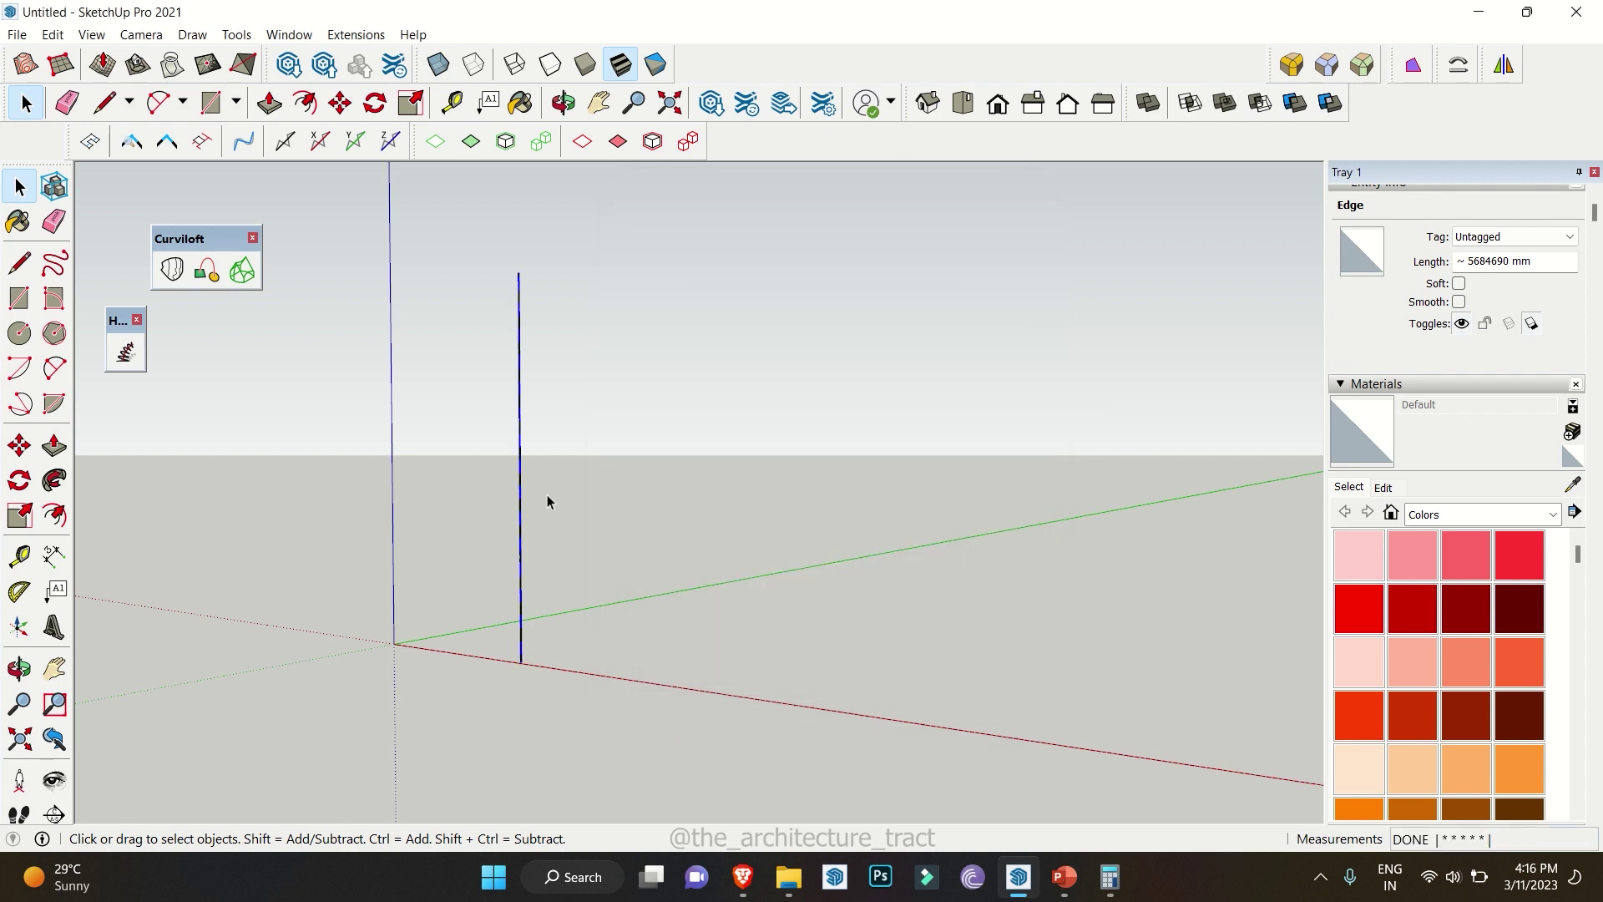
Copy the spring's centre line to the right and array it into six copies with *6
{"action": "scroll", "coordinate": [529, 315], "scroll_direction": "up", "scroll_amount": 2}
{"action": "middle_click_drag", "start_coordinate": [529, 315], "coordinate": [637, 589]}
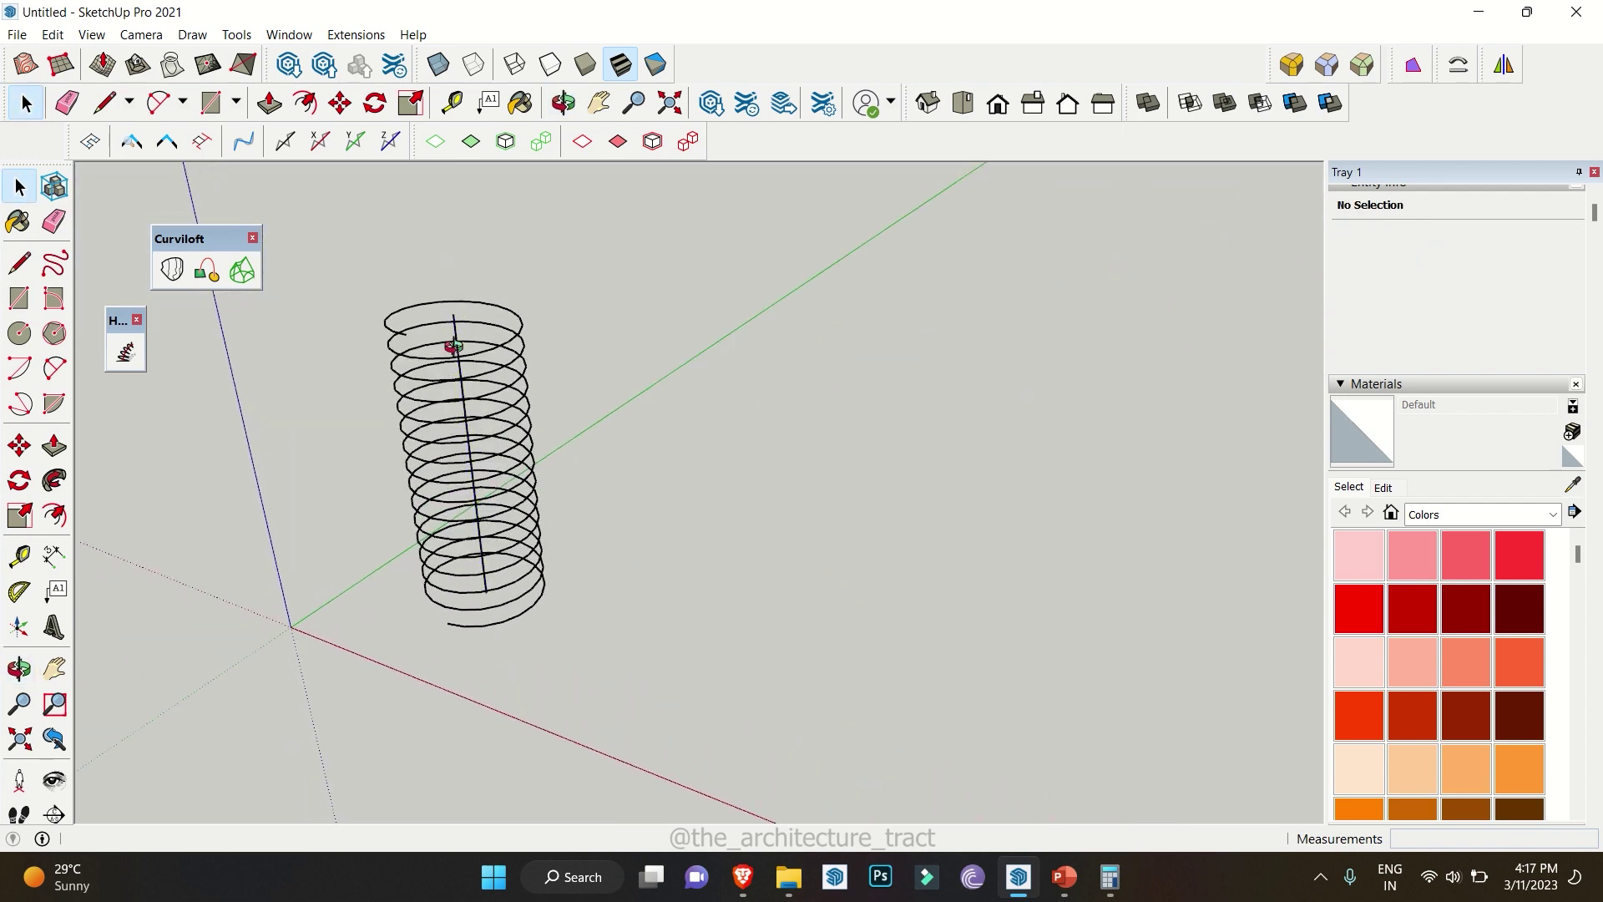
{"action": "middle_click_drag", "start_coordinate": [453, 345], "coordinate": [404, 194]}
{"action": "scroll", "coordinate": [483, 342], "scroll_direction": "up", "scroll_amount": 2}
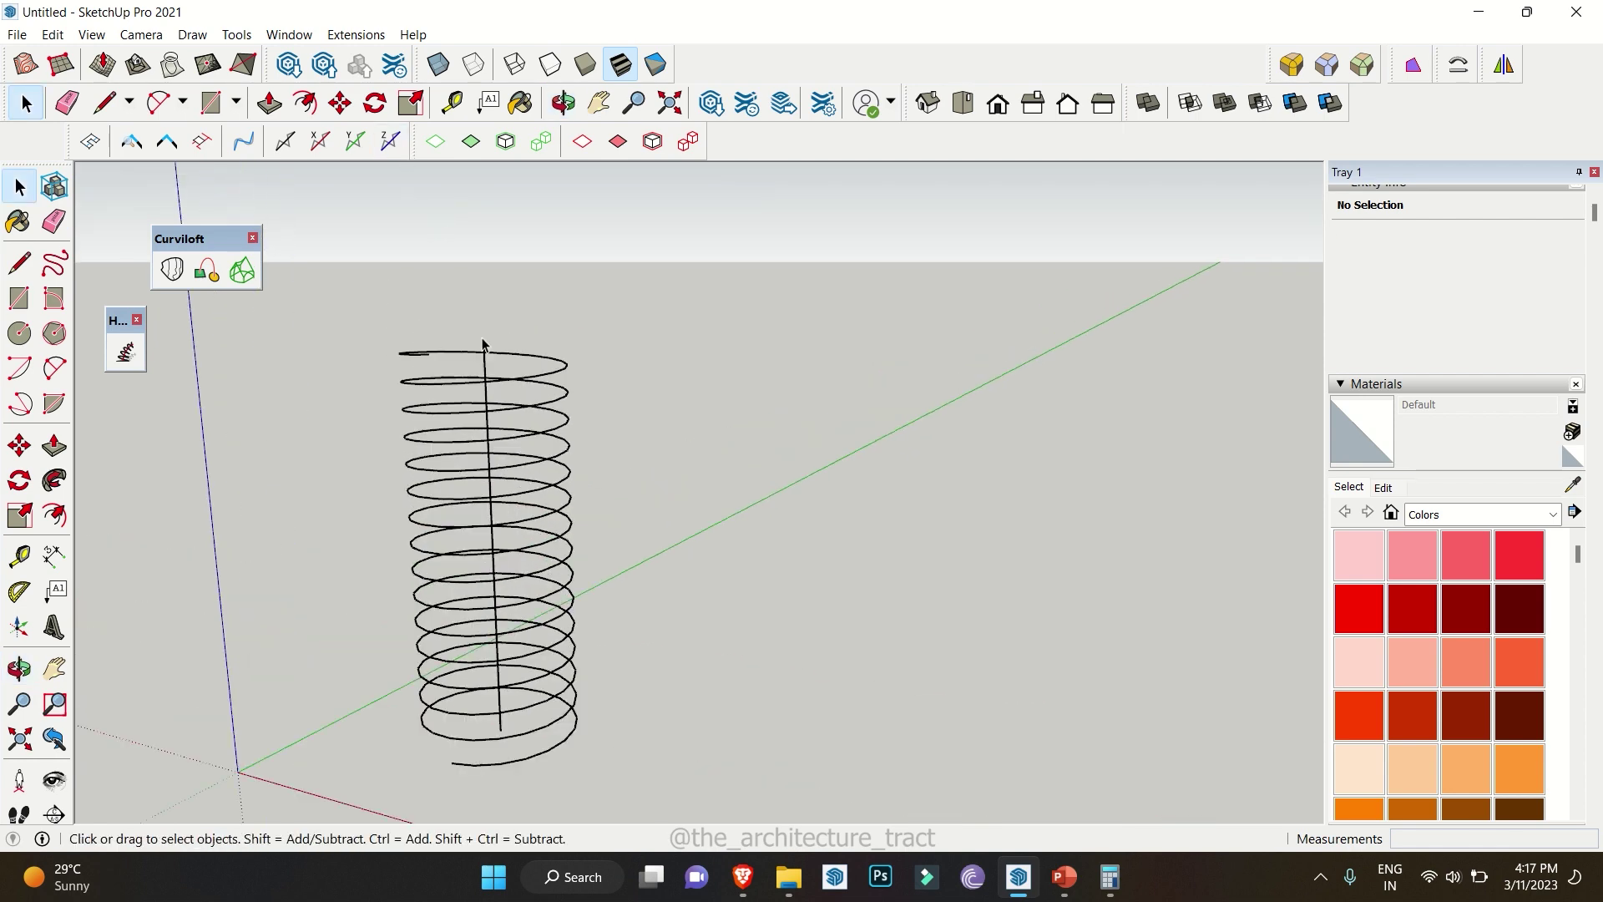
{"action": "left_click", "coordinate": [486, 361]}
{"action": "scroll", "coordinate": [483, 287], "scroll_direction": "down", "scroll_amount": 3}
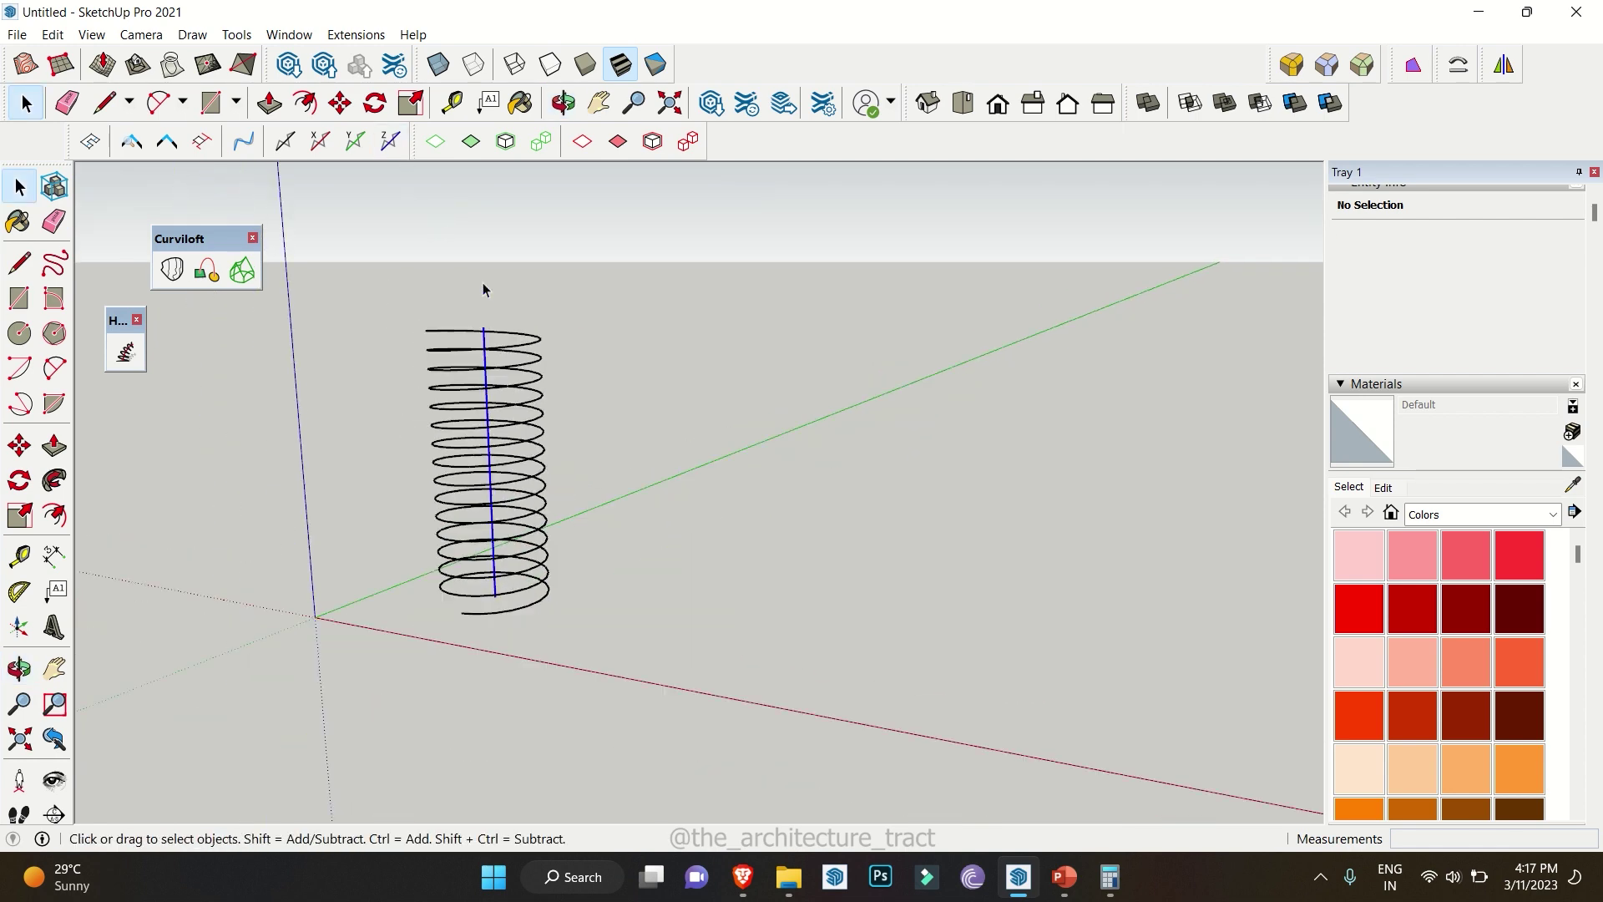
{"action": "middle_click_drag", "start_coordinate": [483, 286], "coordinate": [458, 727]}
{"action": "key", "text": "m"}
{"action": "left_click", "coordinate": [456, 708]}
{"action": "key", "text": "ctrl"}
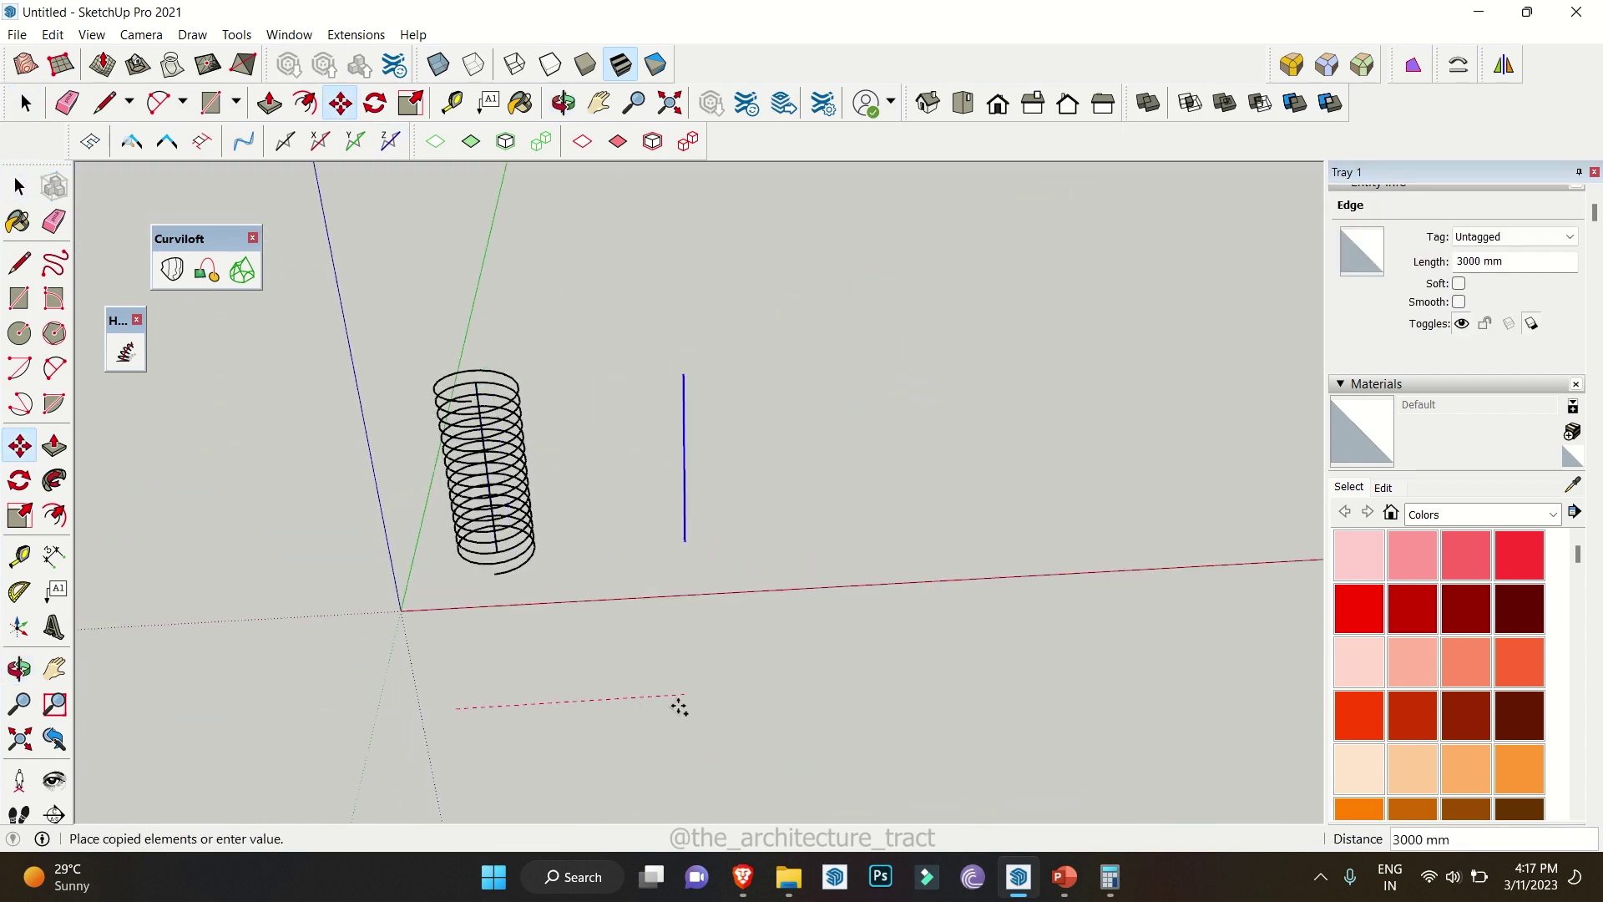
{"action": "left_click", "coordinate": [690, 704]}
{"action": "type", "text": "*"}
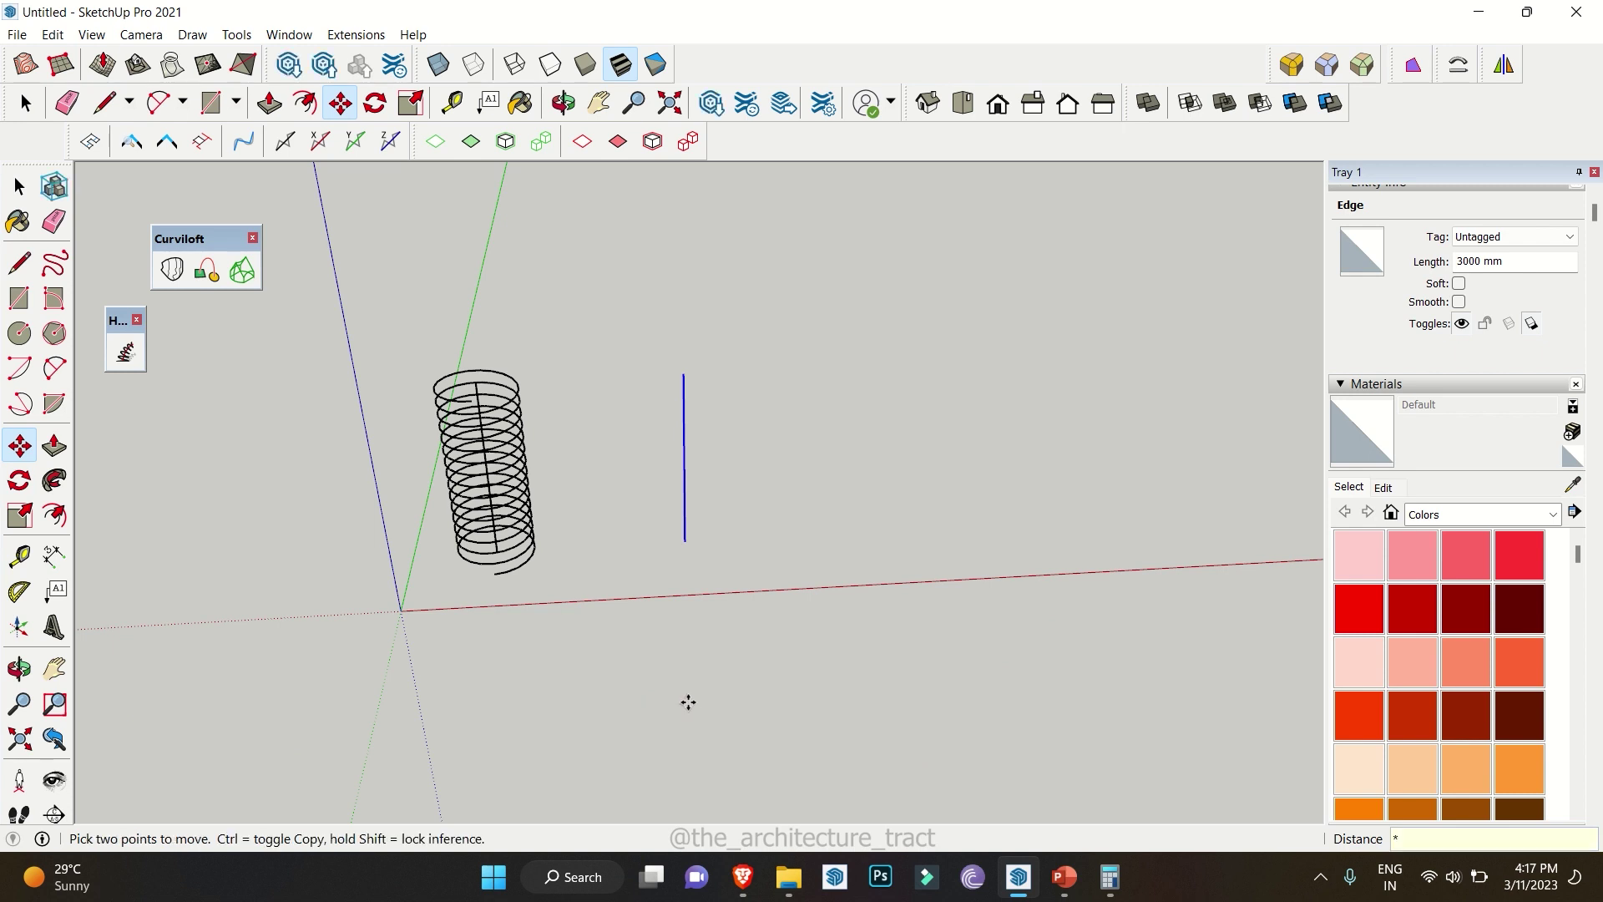
{"action": "type", "text": "6"}
{"action": "key", "text": "Return"}
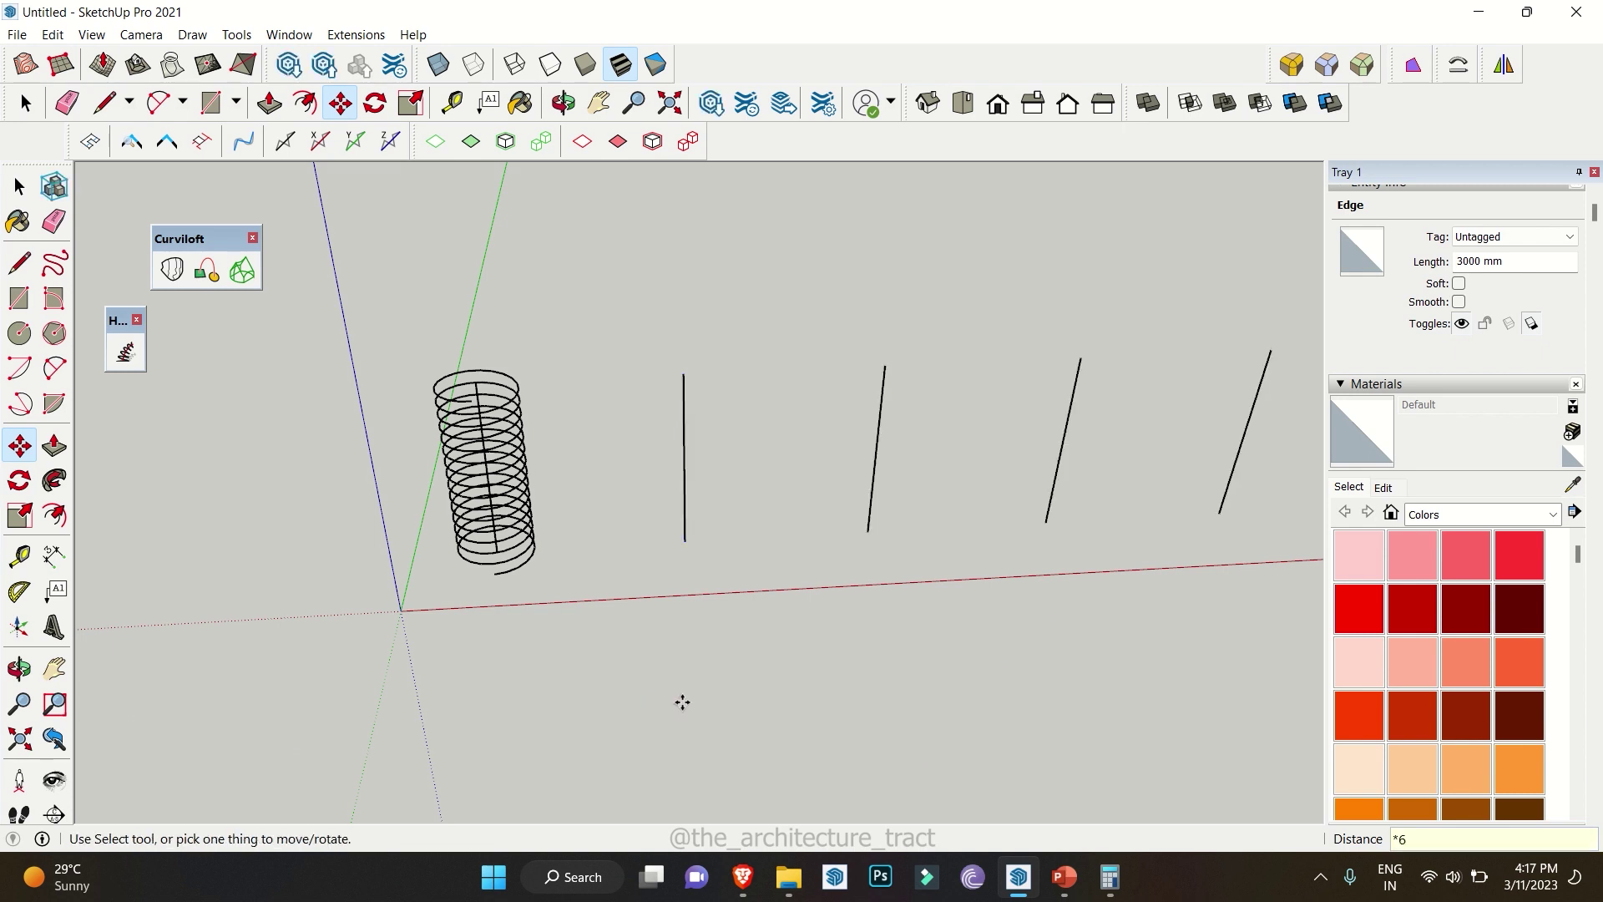
View the row of copied lines and select one of them
{"action": "scroll", "coordinate": [580, 568], "scroll_direction": "down", "scroll_amount": 2}
{"action": "middle_click_drag", "start_coordinate": [579, 569], "coordinate": [587, 498]}
{"action": "middle_click_drag", "start_coordinate": [693, 539], "coordinate": [642, 566], "text": "shift"}
{"action": "key", "text": "space"}
{"action": "left_click_drag", "start_coordinate": [635, 583], "coordinate": [562, 516]}
Apply Helix along curve with Radius 2 set to 0 and 10 laps
{"action": "left_click", "coordinate": [126, 352]}
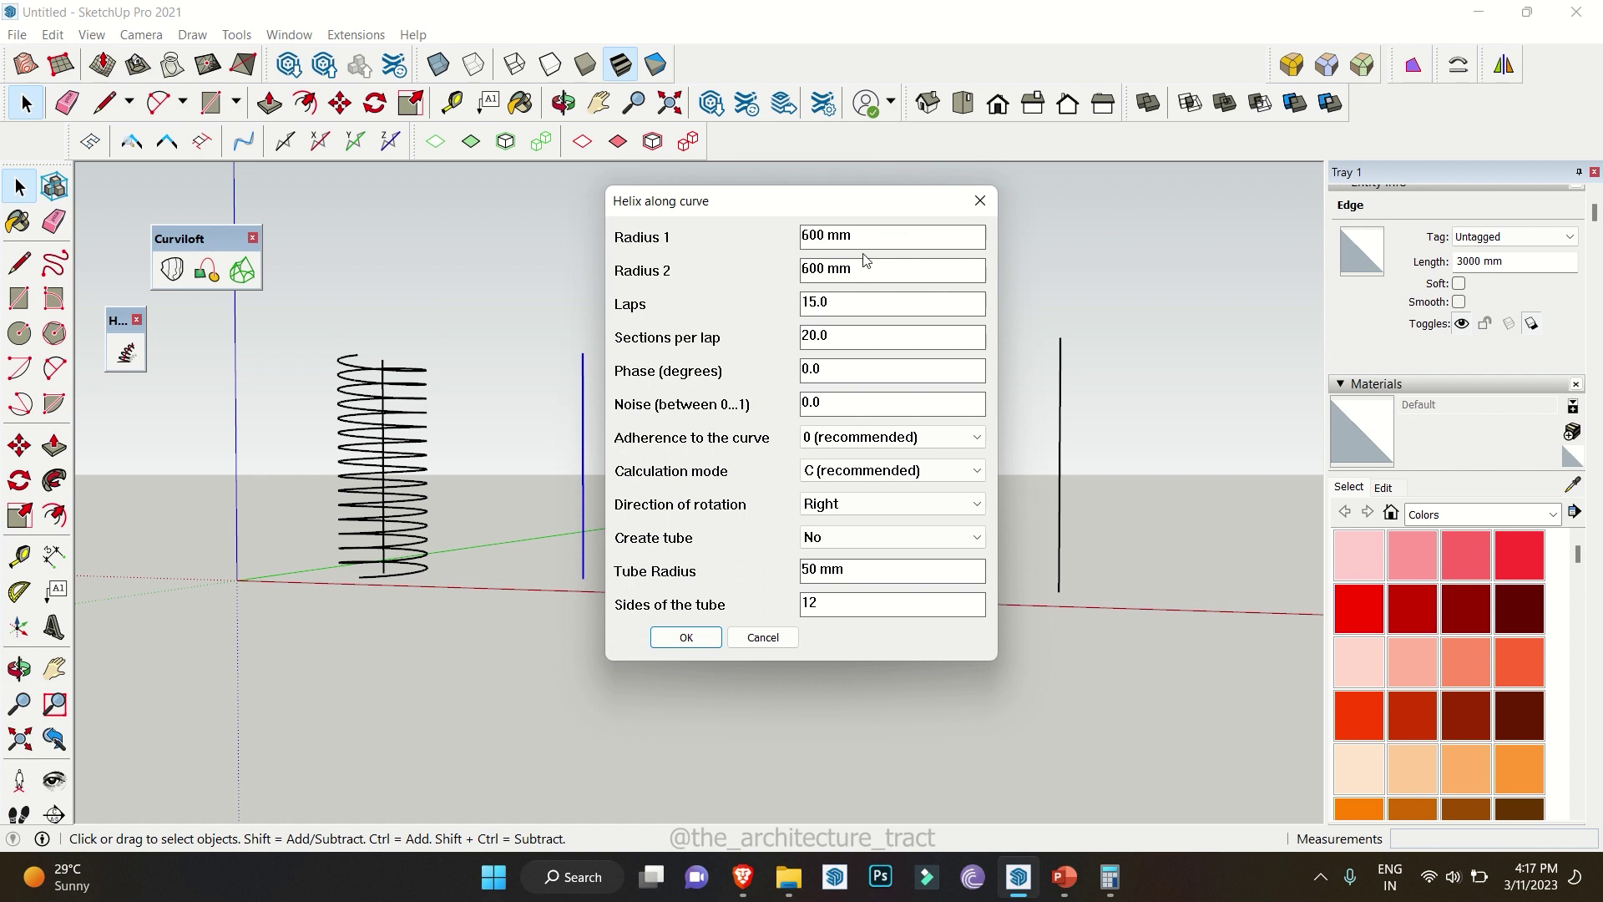
{"action": "left_click_drag", "start_coordinate": [876, 265], "coordinate": [764, 262]}
{"action": "type", "text": "0"}
{"action": "double_click", "coordinate": [878, 305]}
{"action": "type", "text": "10"}
{"action": "left_click", "coordinate": [685, 637]}
Clear the selection and orbit and zoom to inspect the cone helix
{"action": "left_click", "coordinate": [583, 590]}
{"action": "scroll", "coordinate": [544, 547], "scroll_direction": "up", "scroll_amount": 3}
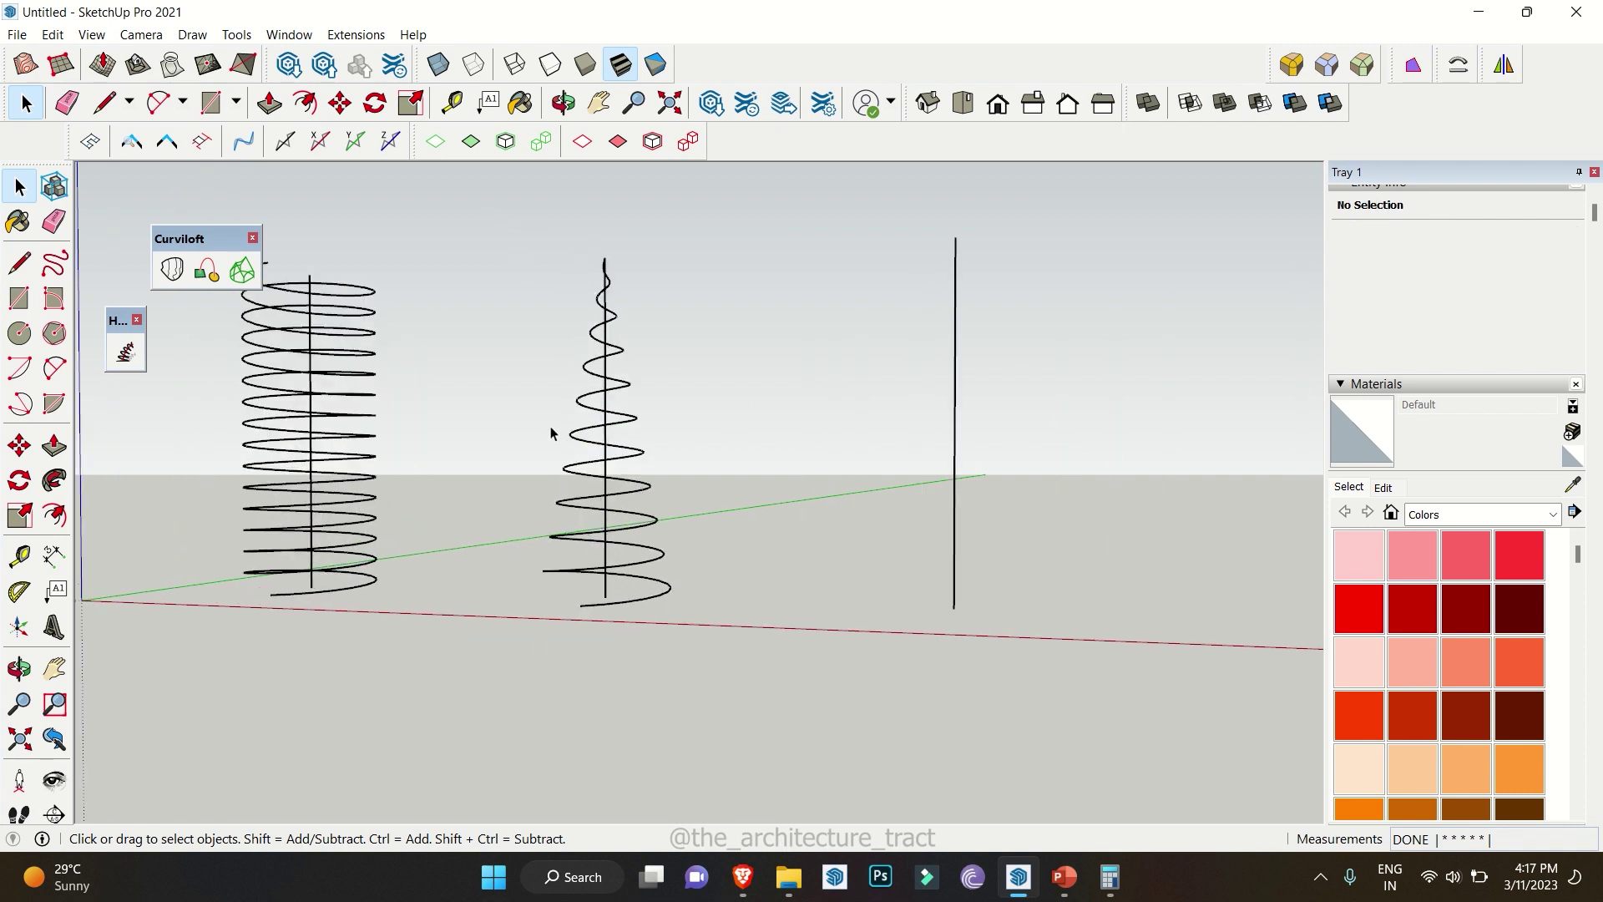
{"action": "middle_click_drag", "start_coordinate": [551, 433], "coordinate": [566, 311]}
{"action": "scroll", "coordinate": [566, 311], "scroll_direction": "up", "scroll_amount": 2}
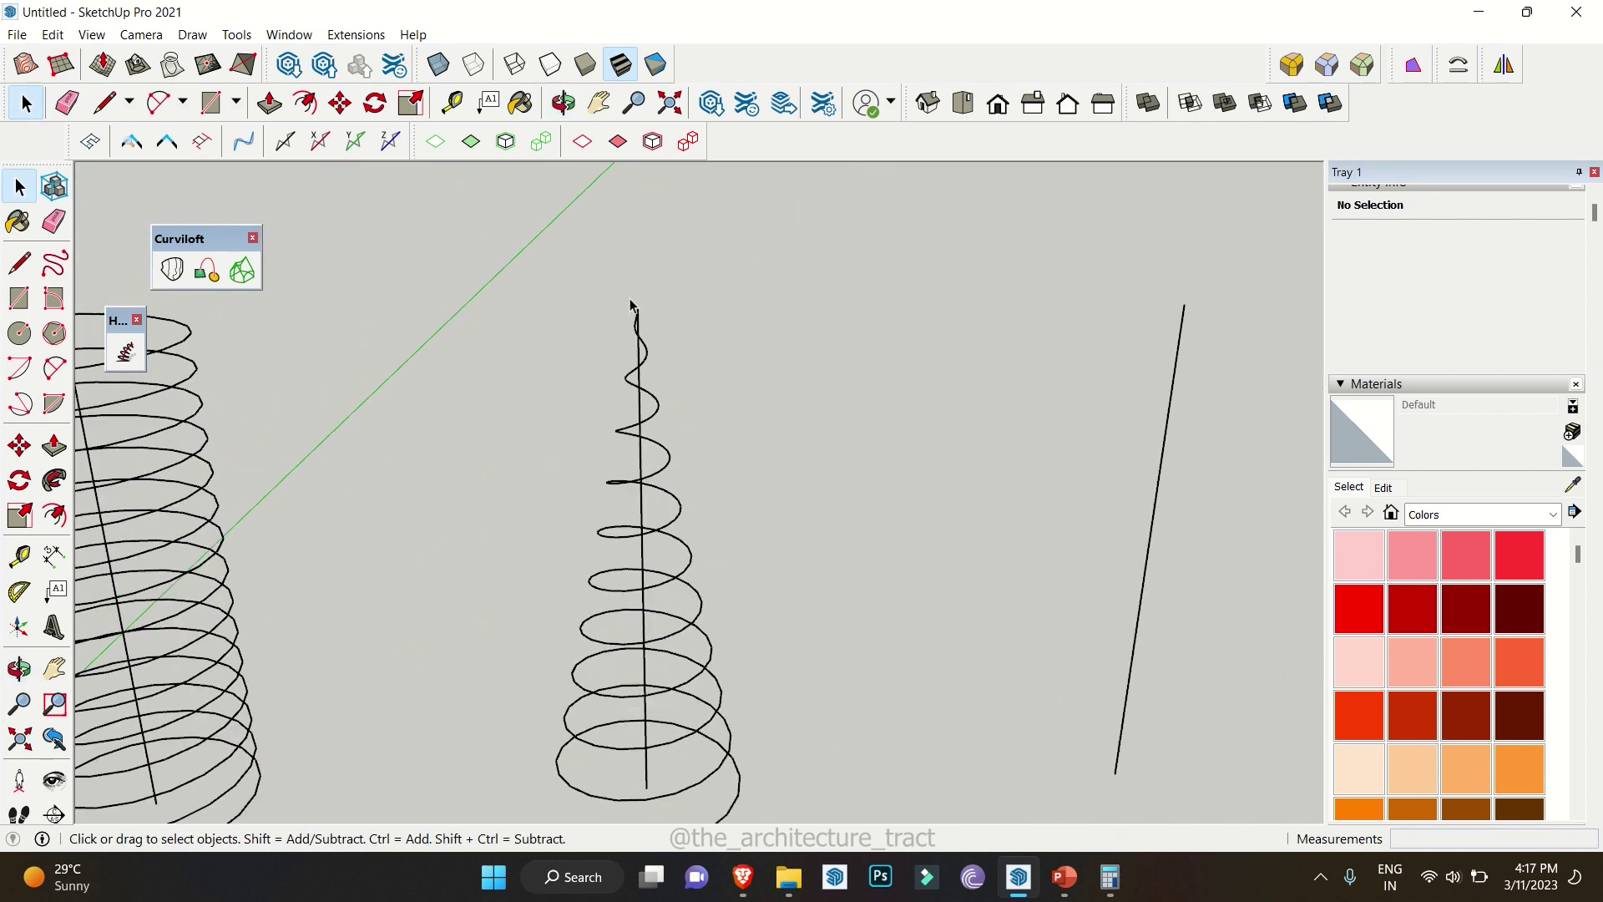
{"action": "scroll", "coordinate": [643, 319], "scroll_direction": "down", "scroll_amount": 2}
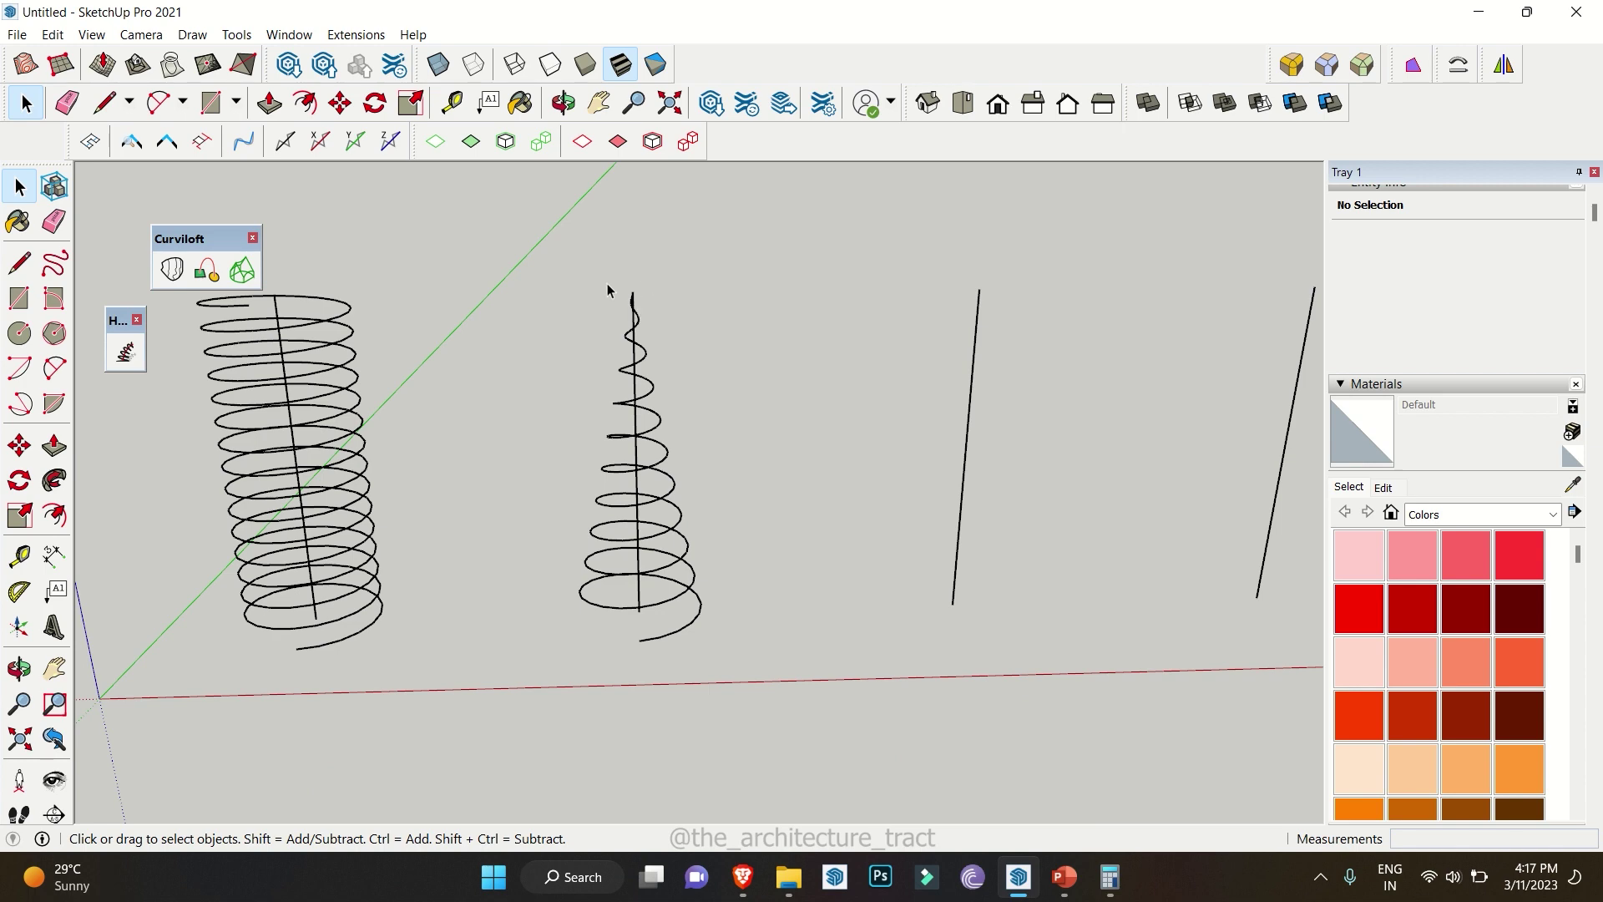
{"action": "scroll", "coordinate": [638, 600], "scroll_direction": "up", "scroll_amount": 2}
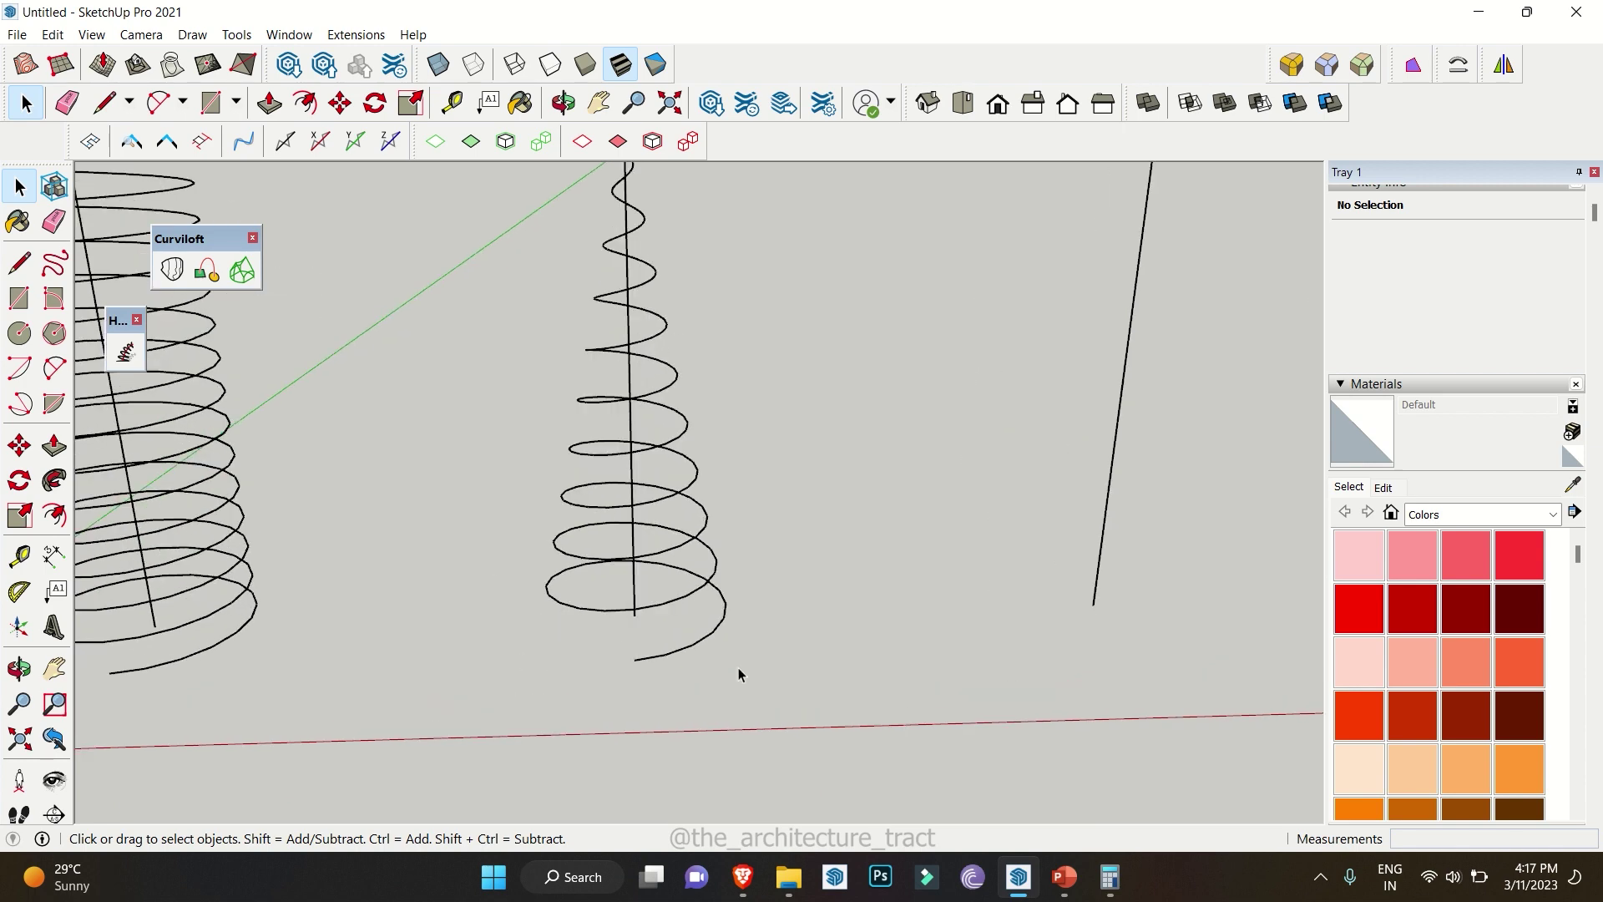
{"action": "scroll", "coordinate": [739, 668], "scroll_direction": "down", "scroll_amount": 3}
{"action": "middle_click_drag", "start_coordinate": [637, 573], "coordinate": [568, 292]}
{"action": "scroll", "coordinate": [691, 600], "scroll_direction": "down", "scroll_amount": 2}
{"action": "scroll", "coordinate": [751, 568], "scroll_direction": "up", "scroll_amount": 4}
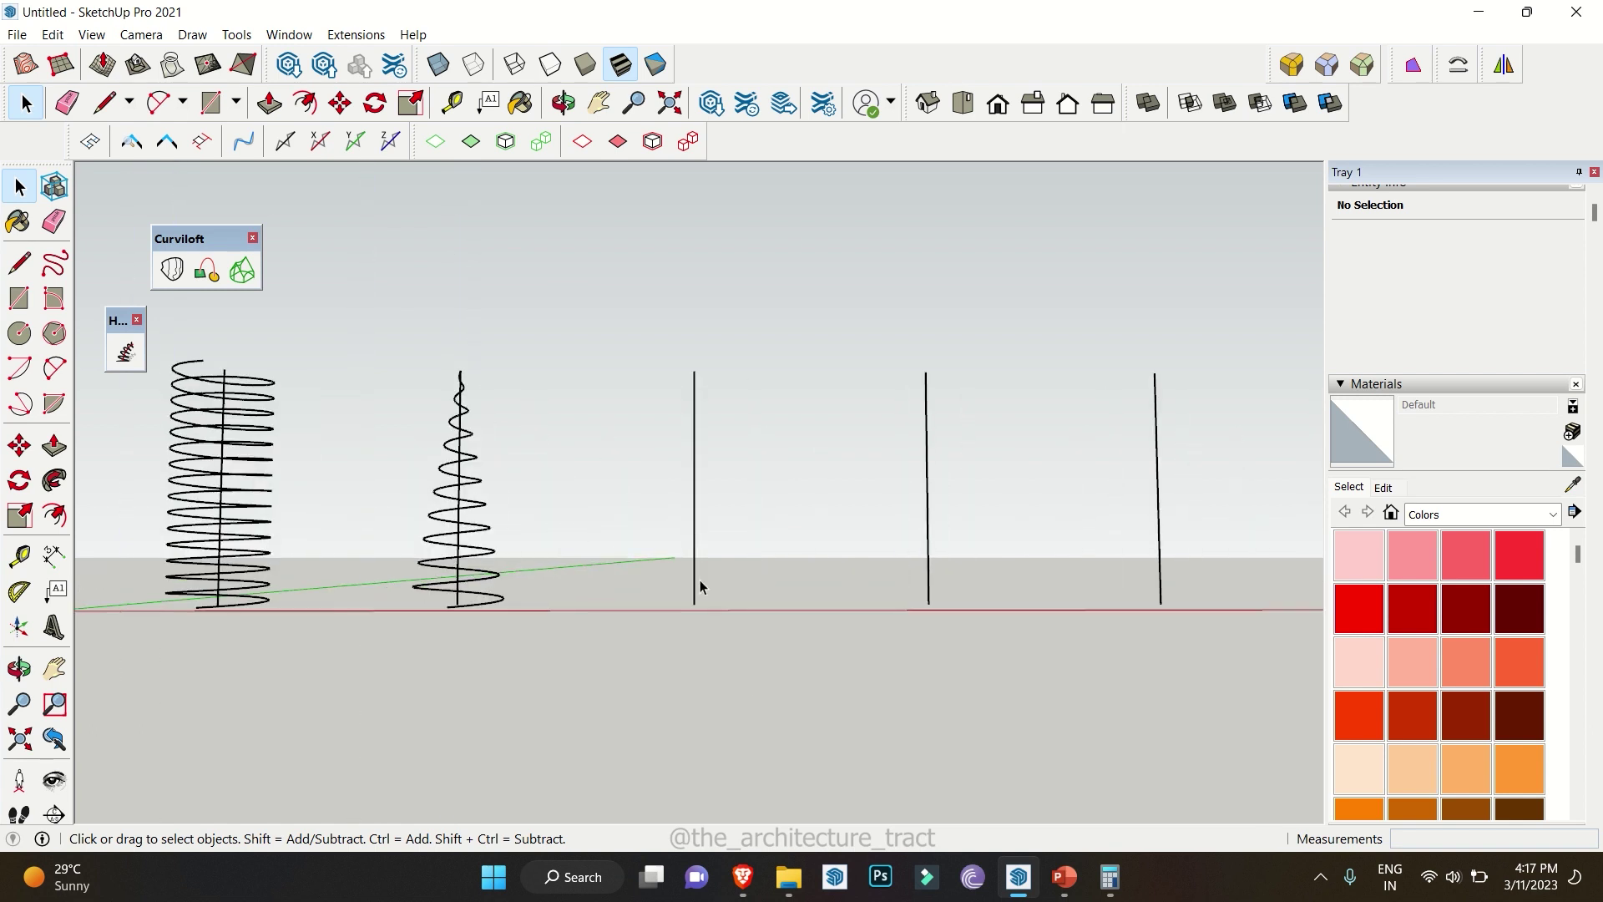
Select the next line and apply a helix with Radius 1 and 2 at 400 and Noise 1
{"action": "left_click_drag", "start_coordinate": [567, 503], "coordinate": [566, 504]}
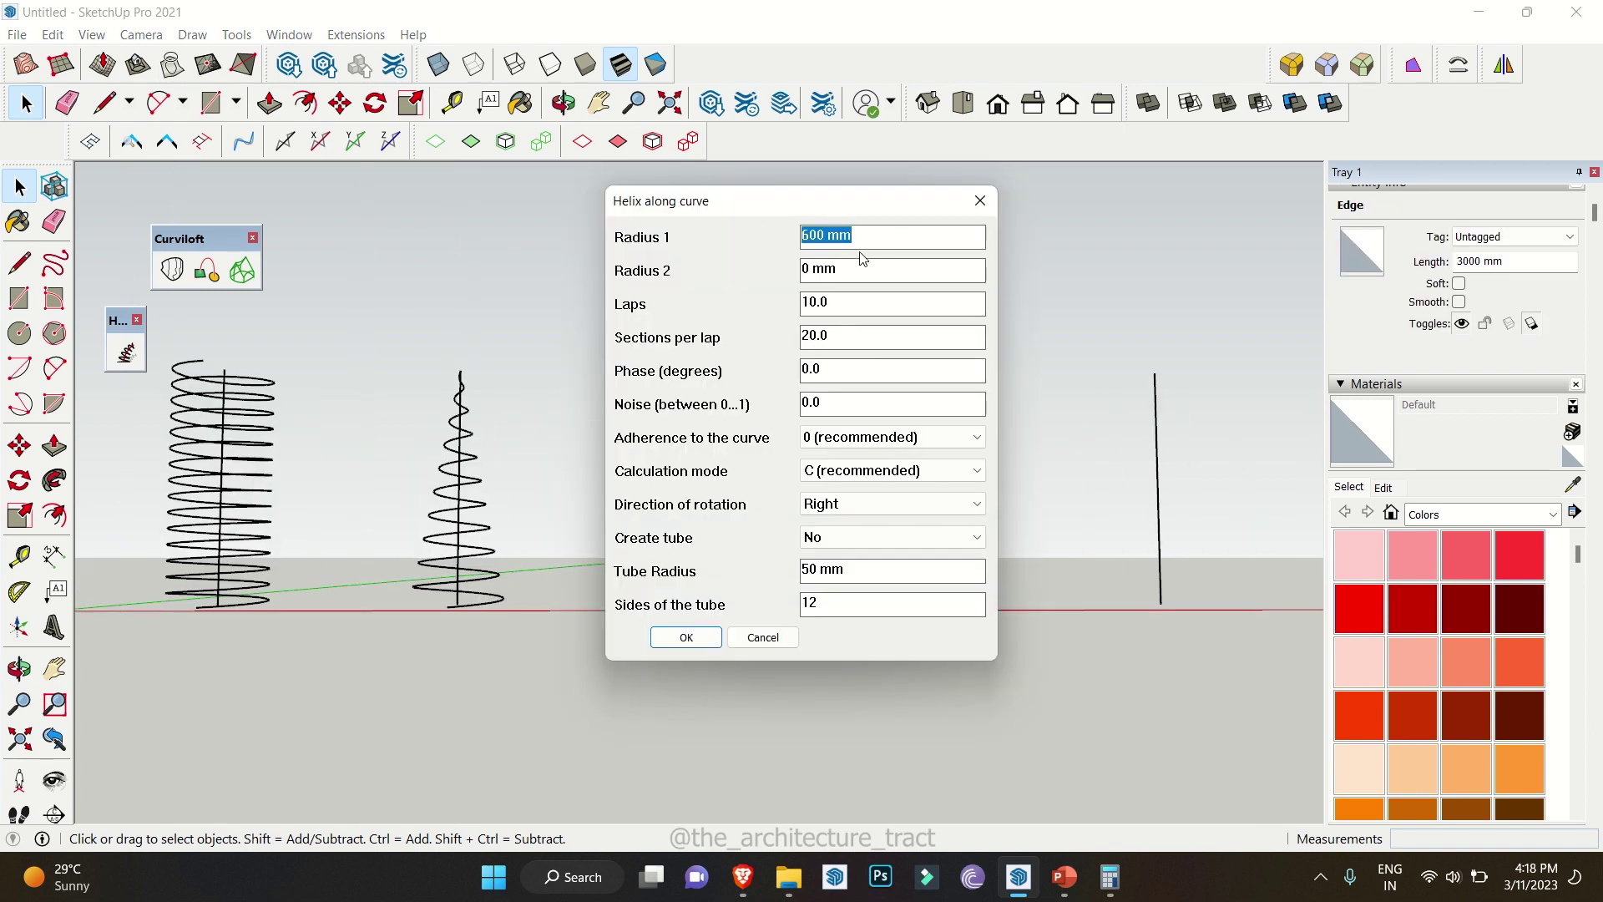
{"action": "type", "text": "400"}
{"action": "key", "text": "Tab"}
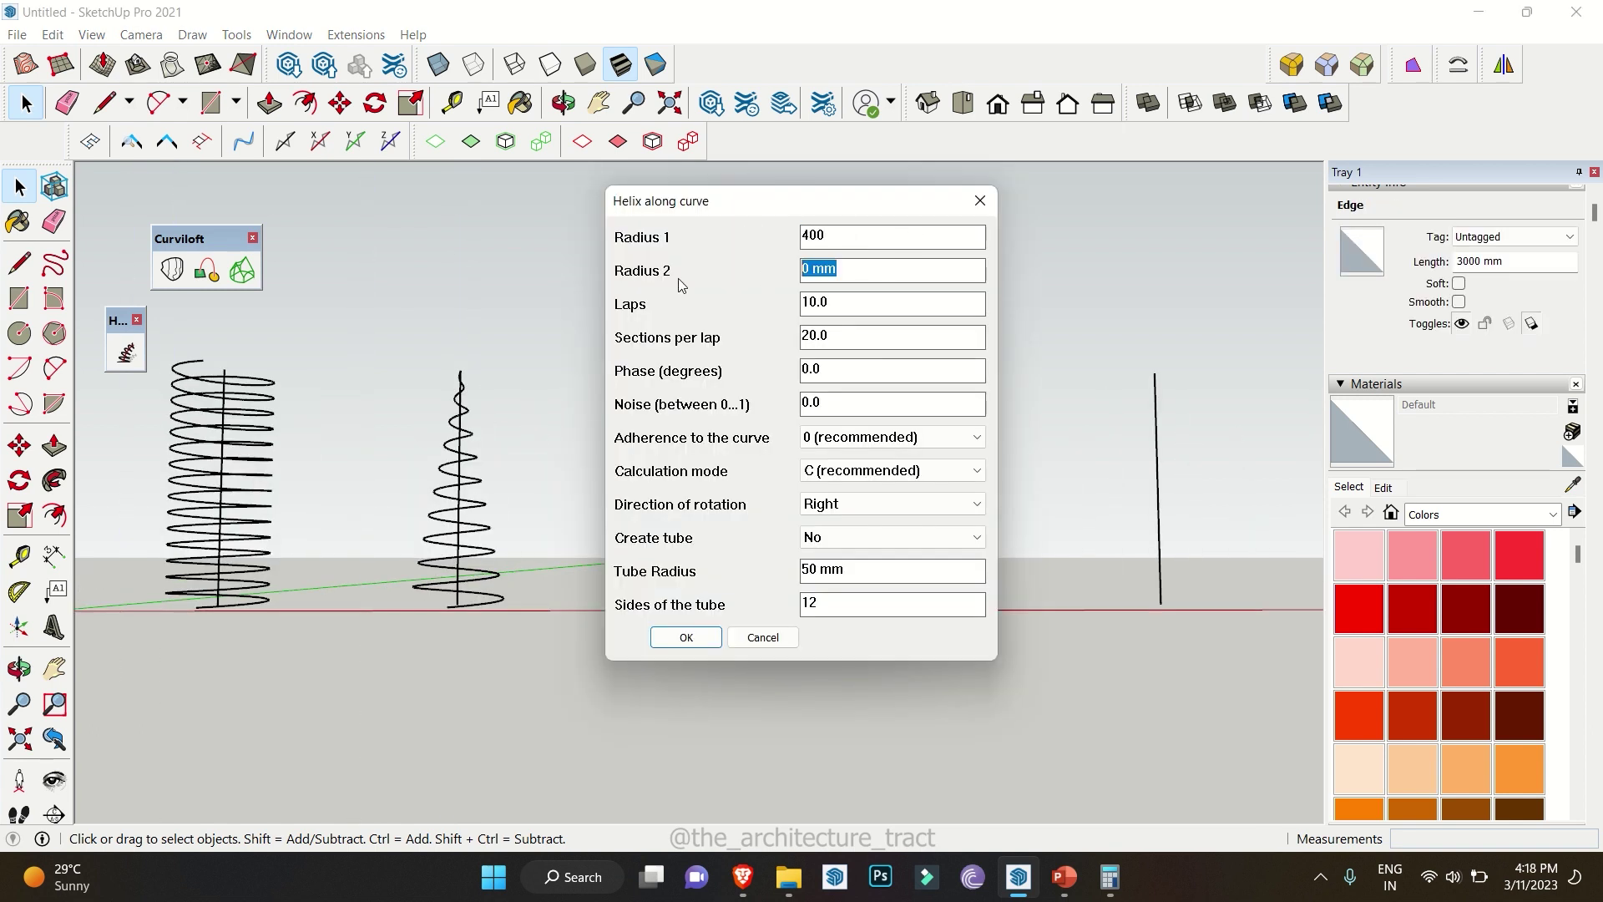
{"action": "type", "text": "400"}
{"action": "double_click", "coordinate": [825, 405]}
{"action": "type", "text": "1"}
{"action": "left_click", "coordinate": [686, 637]}
{"action": "scroll", "coordinate": [635, 480], "scroll_direction": "up", "scroll_amount": 1}
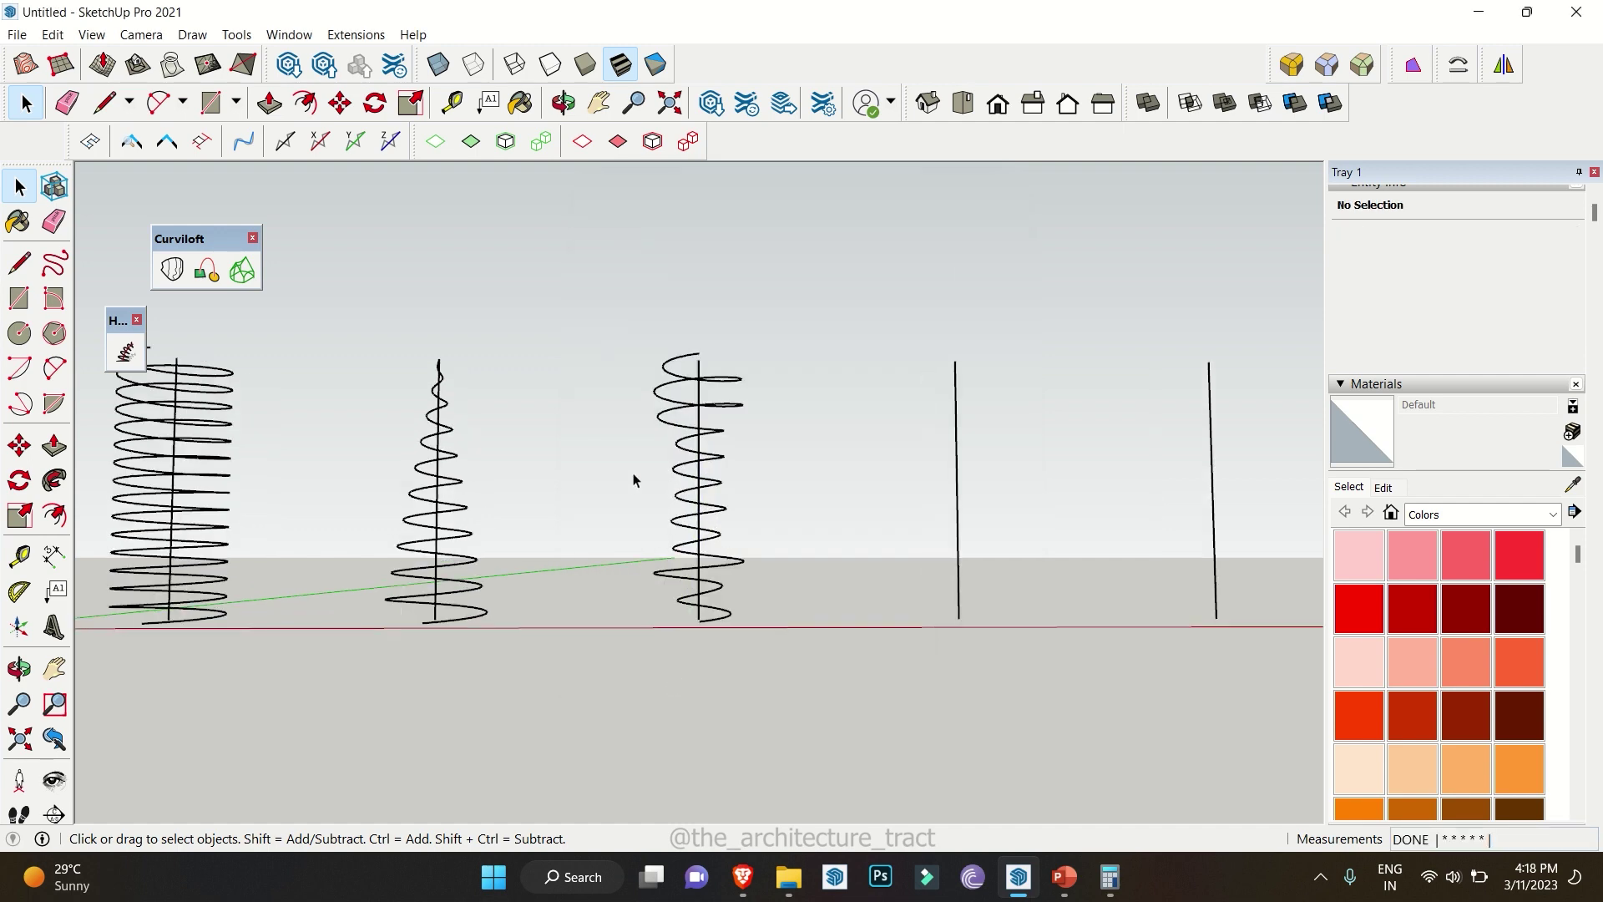
Set both radii to 300, turn Create tube back on with 25 mm tube radius, and apply
{"action": "key", "text": "h"}
{"action": "left_click_drag", "start_coordinate": [624, 484], "coordinate": [708, 494]}
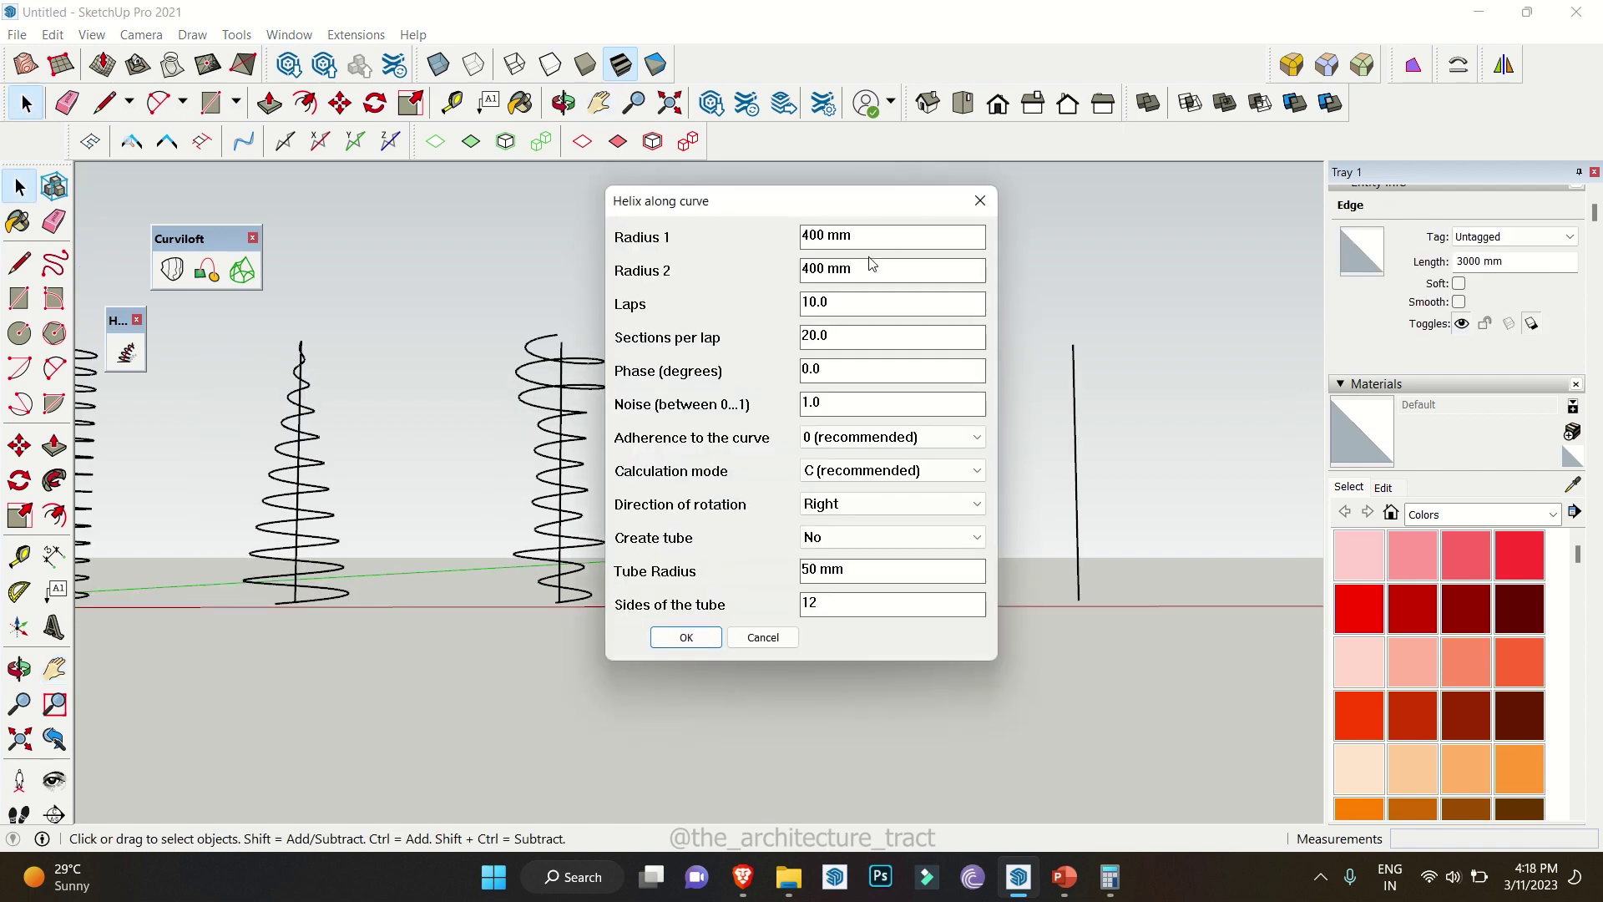
{"action": "type", "text": "300"}
{"action": "key", "text": "Tab"}
{"action": "type", "text": "300"}
{"action": "left_click_drag", "start_coordinate": [836, 379], "coordinate": [725, 377]}
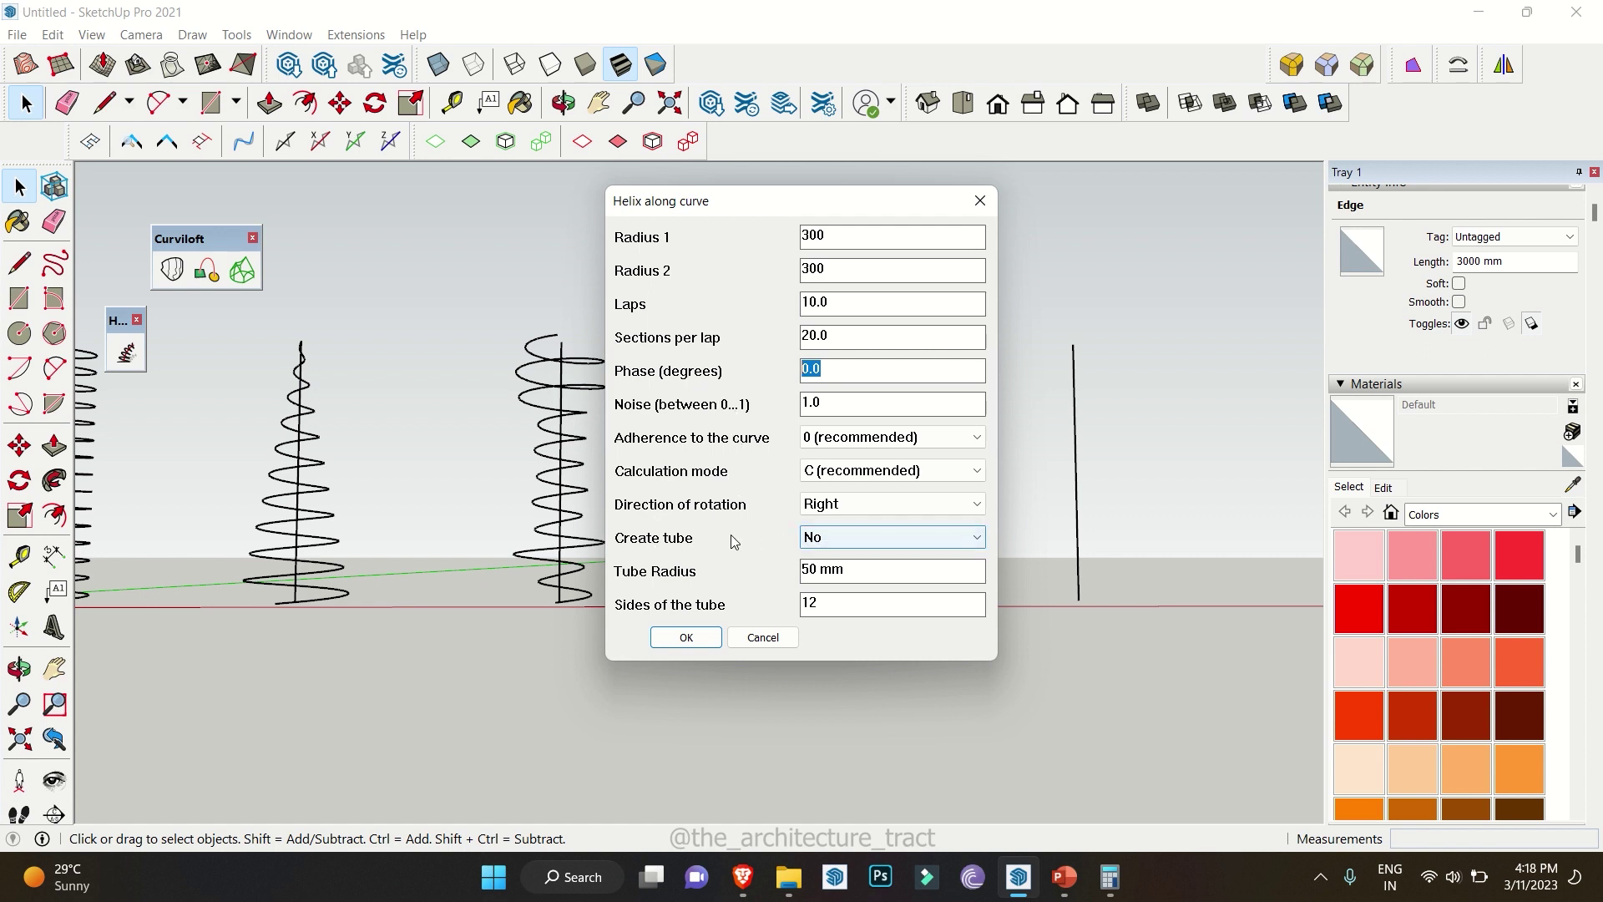
{"action": "left_click", "coordinate": [823, 542]}
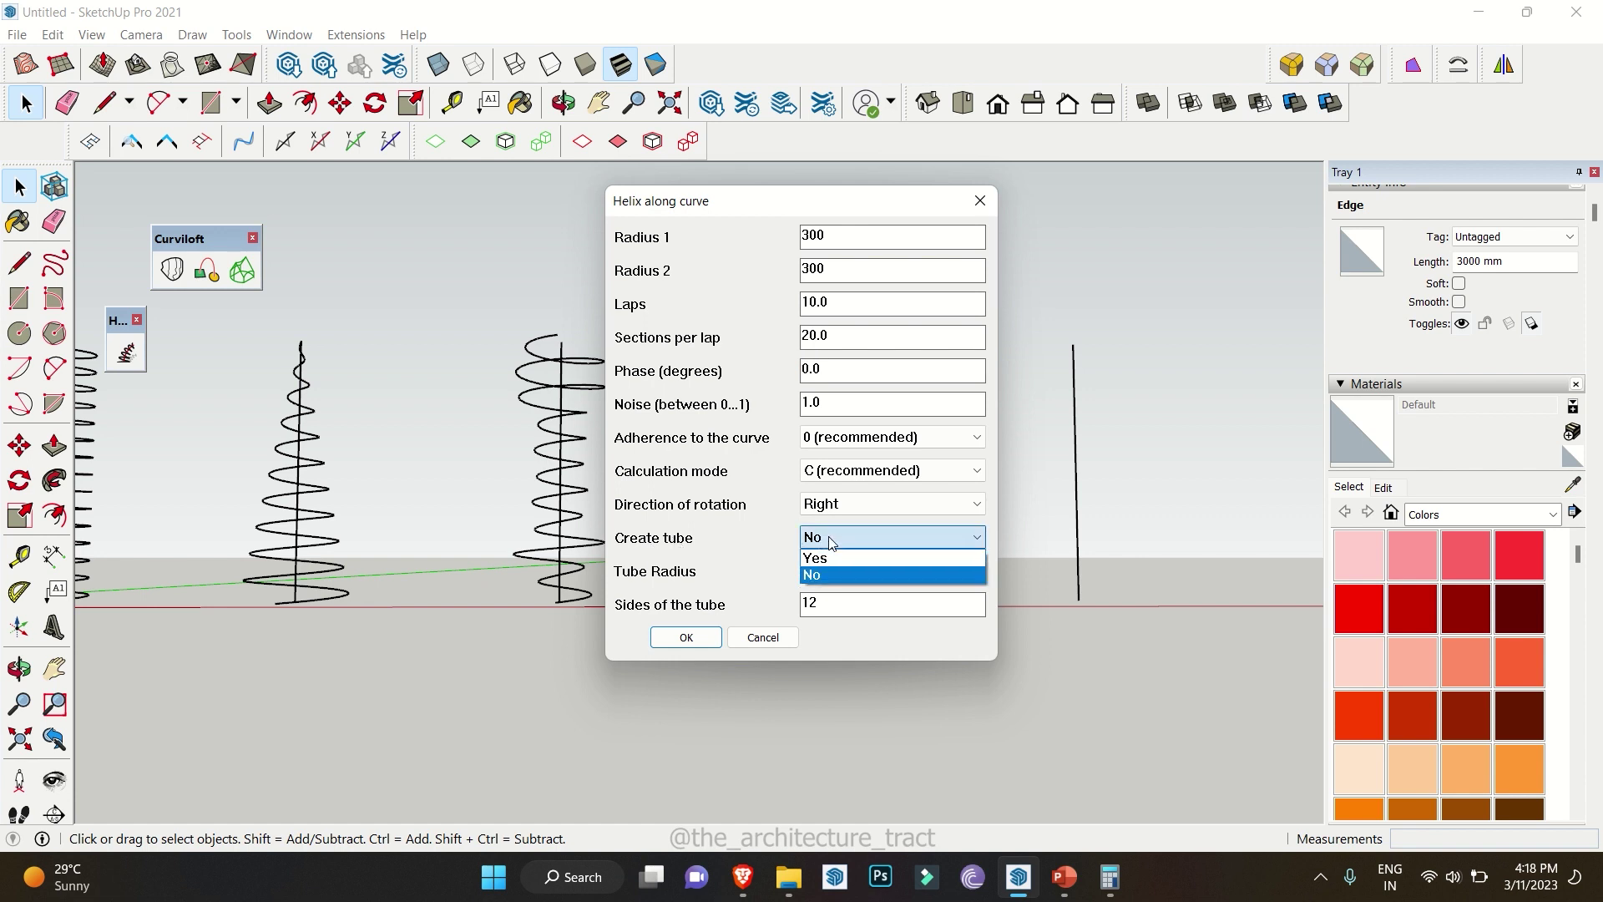
{"action": "left_click", "coordinate": [822, 561]}
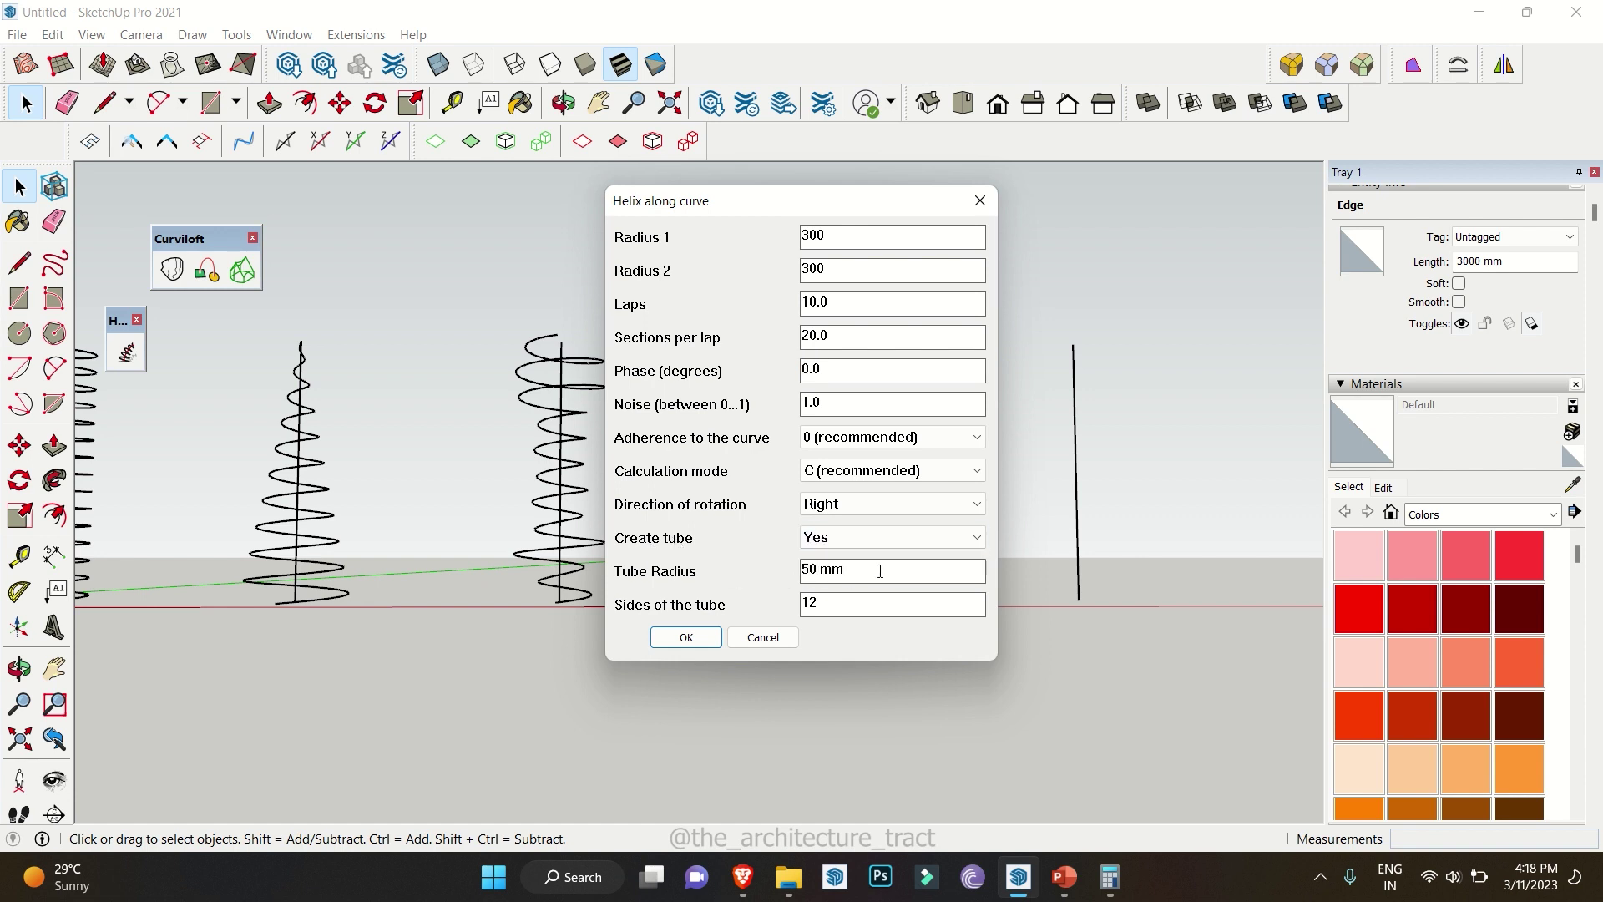
{"action": "left_click_drag", "start_coordinate": [880, 571], "coordinate": [604, 578]}
{"action": "type", "text": "25"}
{"action": "left_click", "coordinate": [712, 639]}
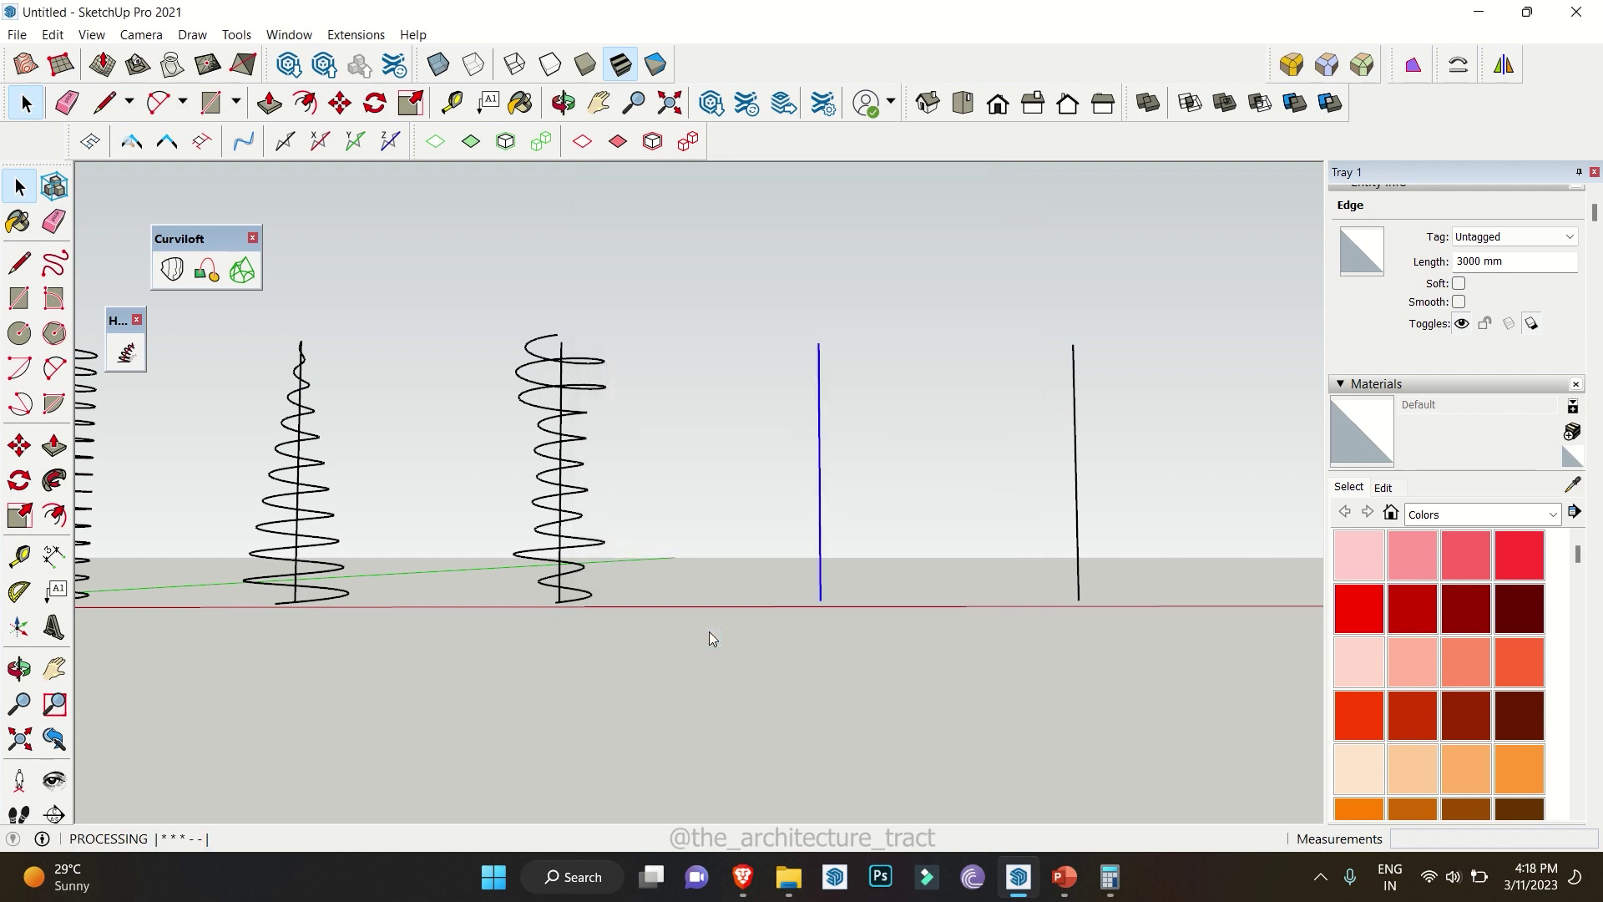
Orbit and zoom to inspect the tubed helix alongside the other helices
{"action": "scroll", "coordinate": [838, 568], "scroll_direction": "up", "scroll_amount": 3}
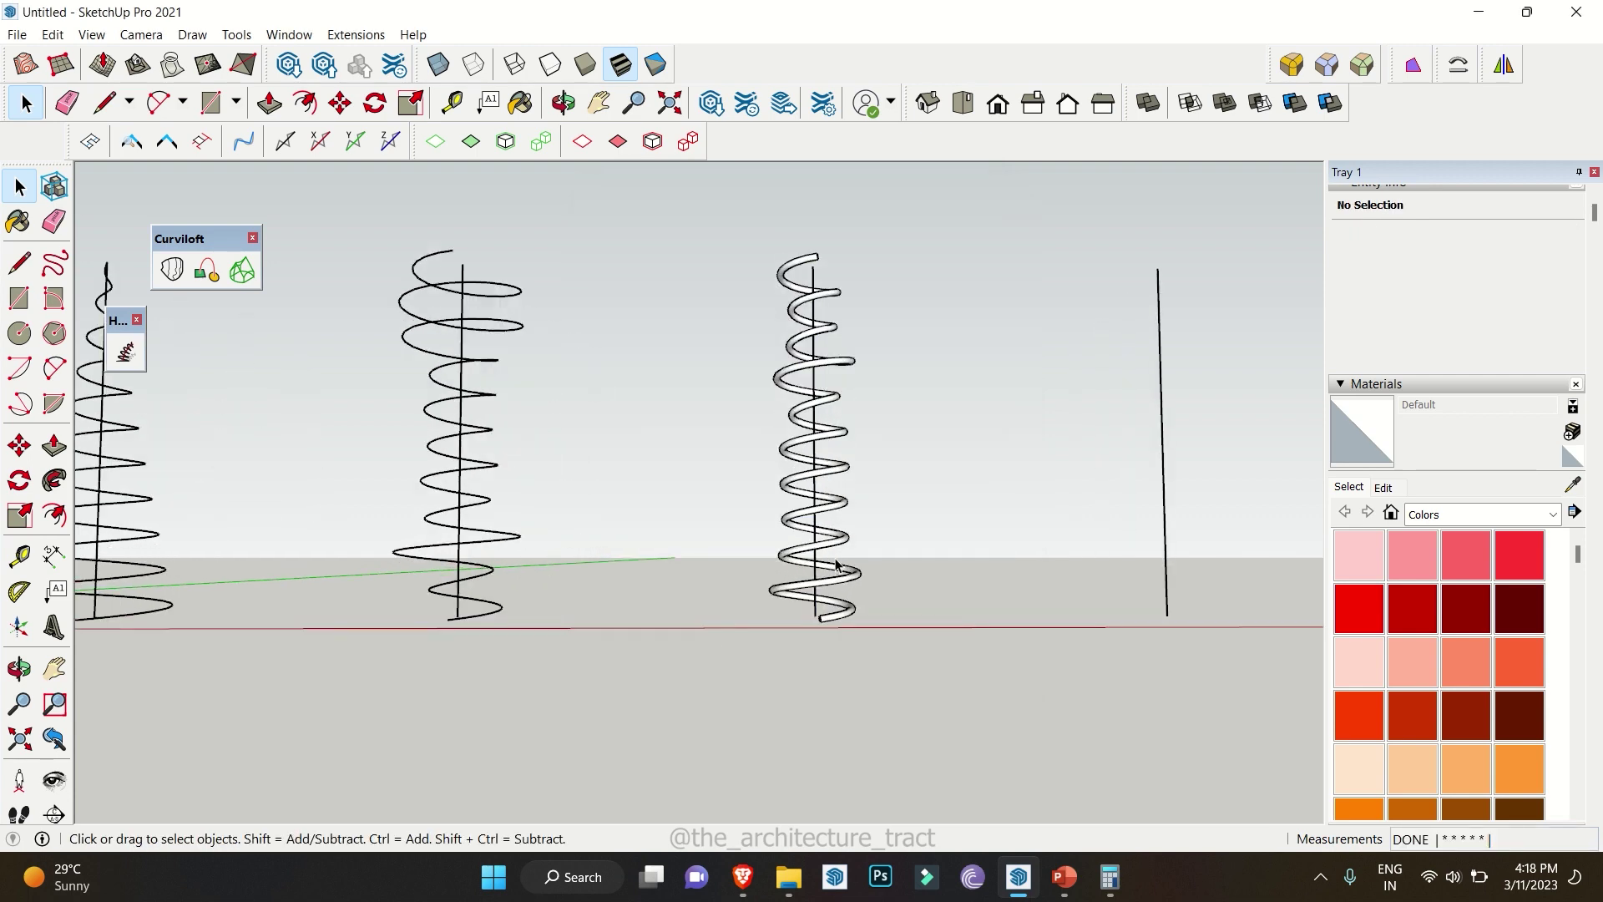
{"action": "scroll", "coordinate": [812, 300], "scroll_direction": "up", "scroll_amount": 1}
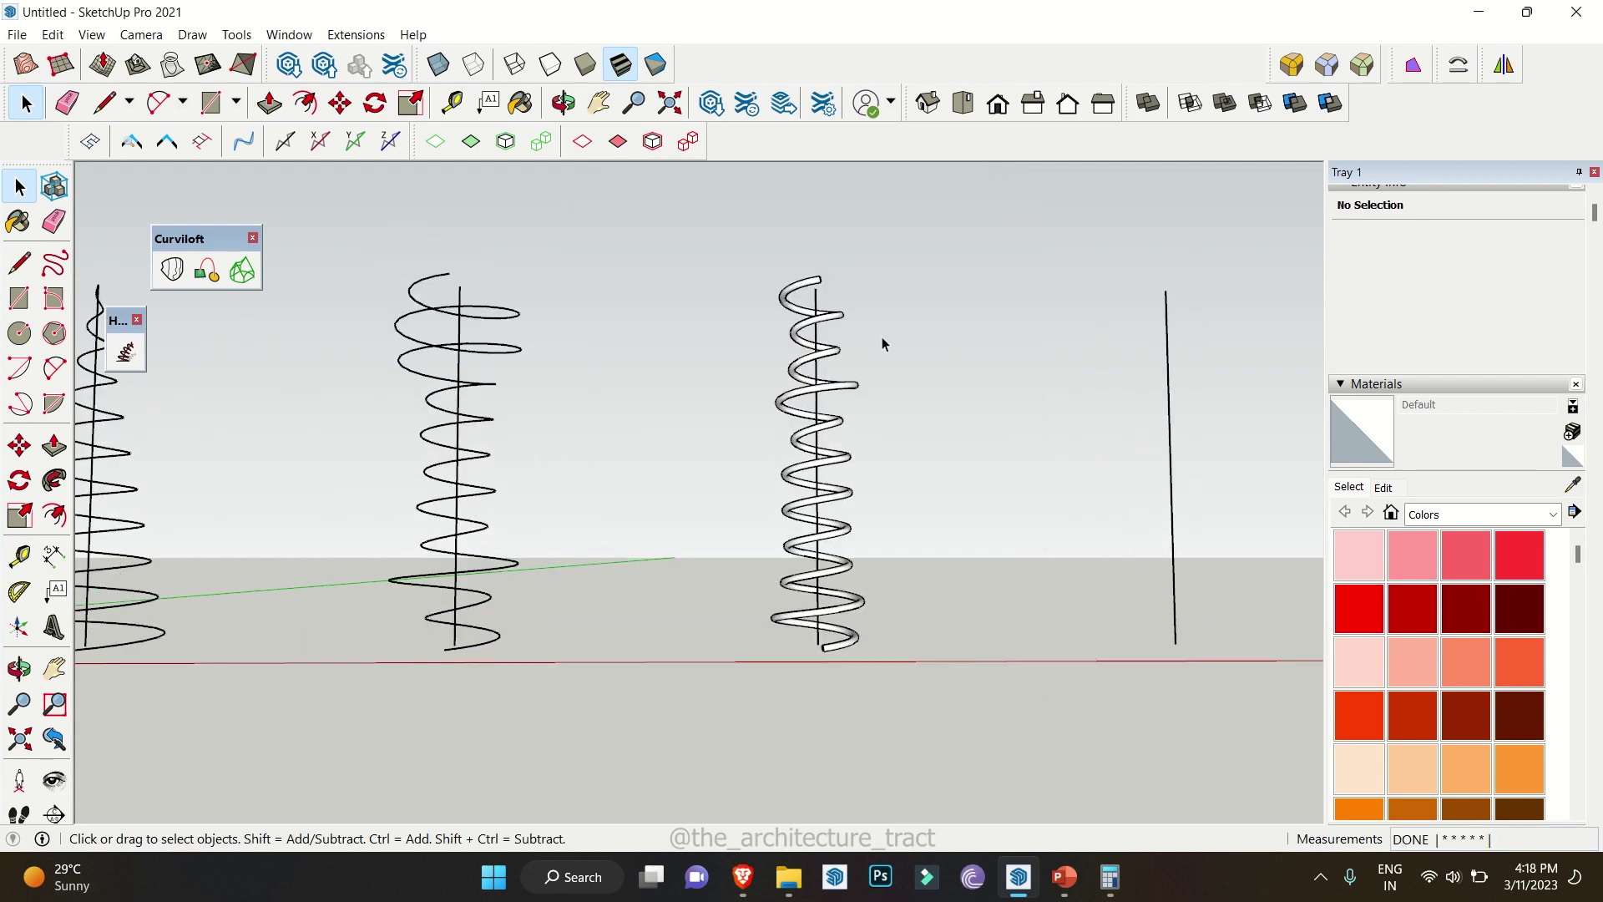
{"action": "middle_click_drag", "start_coordinate": [882, 337], "coordinate": [814, 311]}
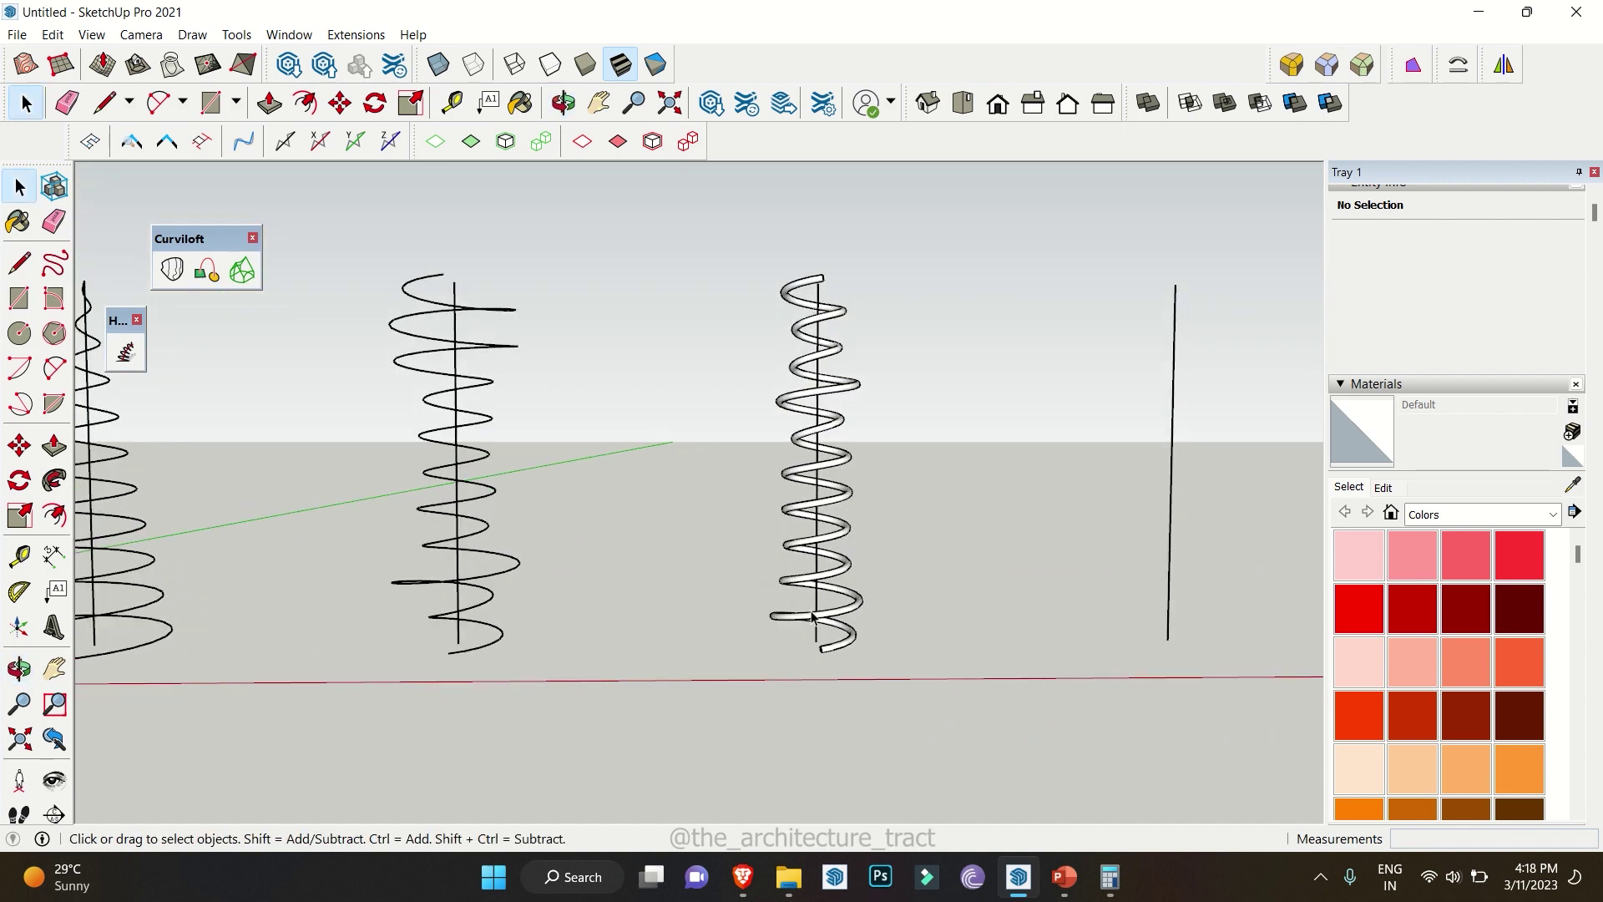
{"action": "middle_click_drag", "start_coordinate": [841, 470], "coordinate": [760, 491]}
{"action": "scroll", "coordinate": [759, 491], "scroll_direction": "up", "scroll_amount": 3}
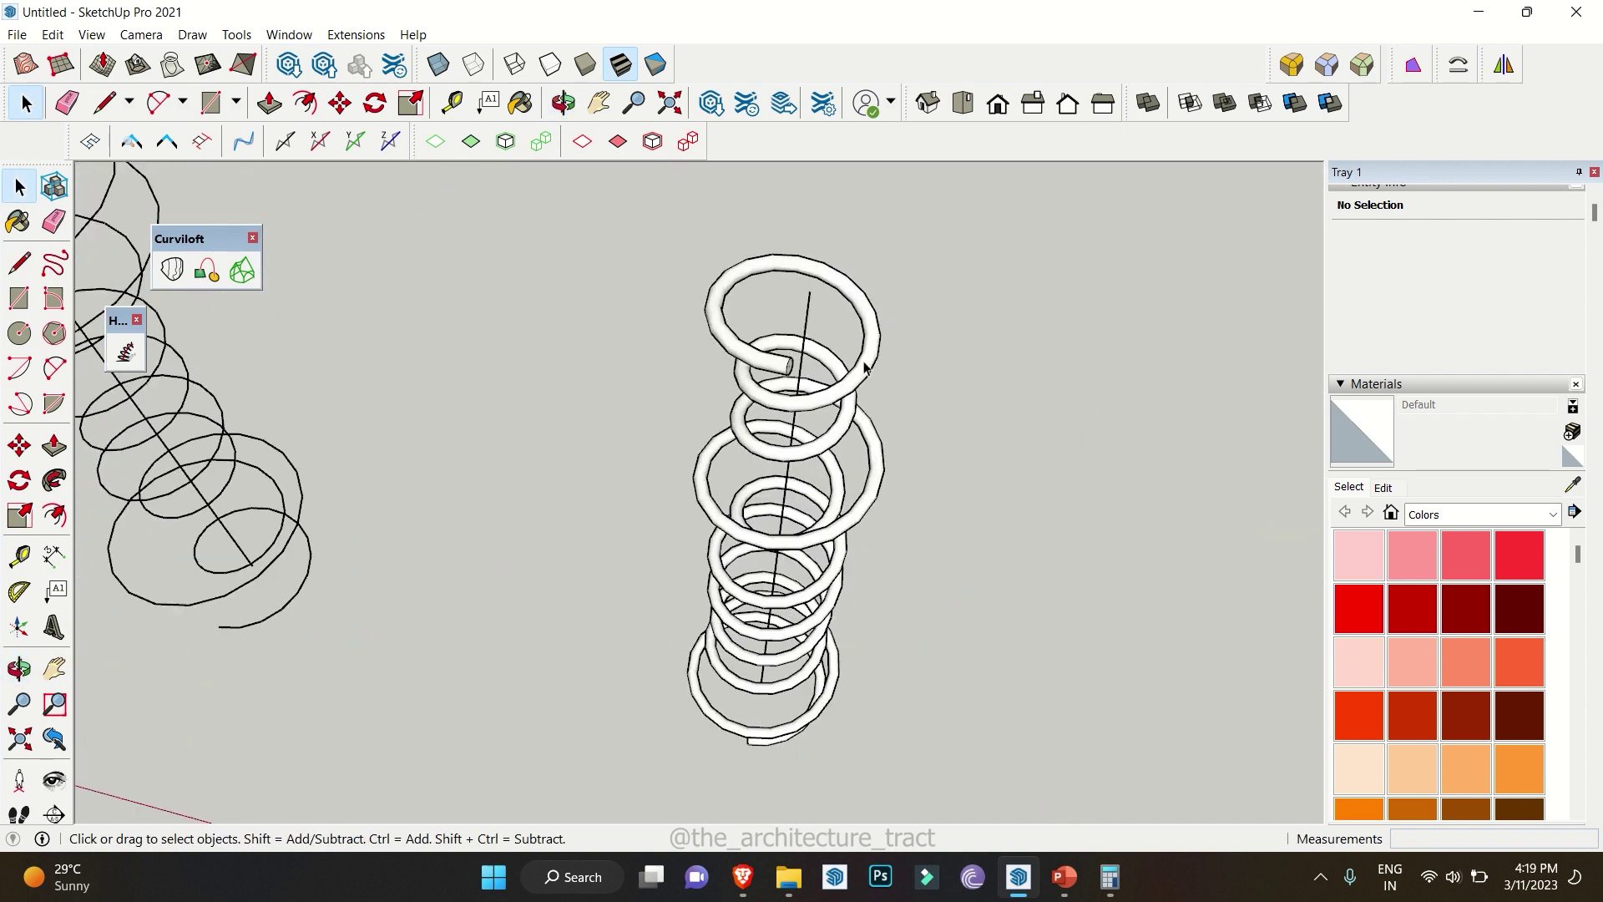
{"action": "scroll", "coordinate": [559, 260], "scroll_direction": "down", "scroll_amount": 1}
{"action": "scroll", "coordinate": [552, 284], "scroll_direction": "down", "scroll_amount": 3}
{"action": "middle_click_drag", "start_coordinate": [549, 303], "coordinate": [704, 349]}
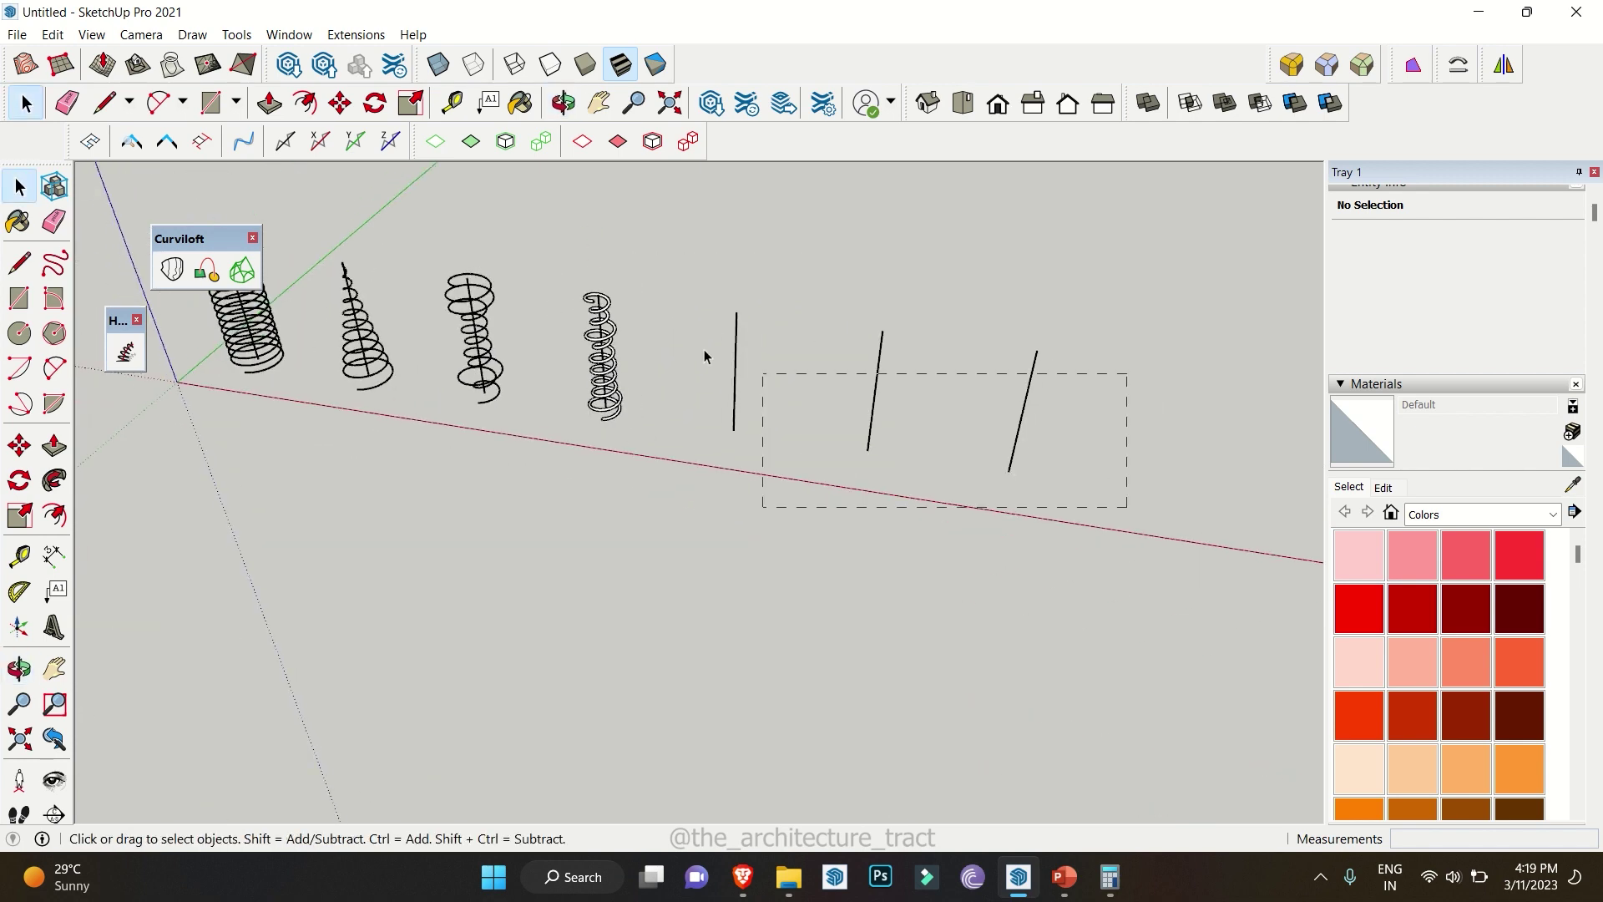
Draw two tangent 2 Point Arcs from the red axis forming an S-shaped curve
{"action": "key", "text": "ctrl+z"}
{"action": "key", "text": "a"}
{"action": "scroll", "coordinate": [793, 444], "scroll_direction": "up", "scroll_amount": 3}
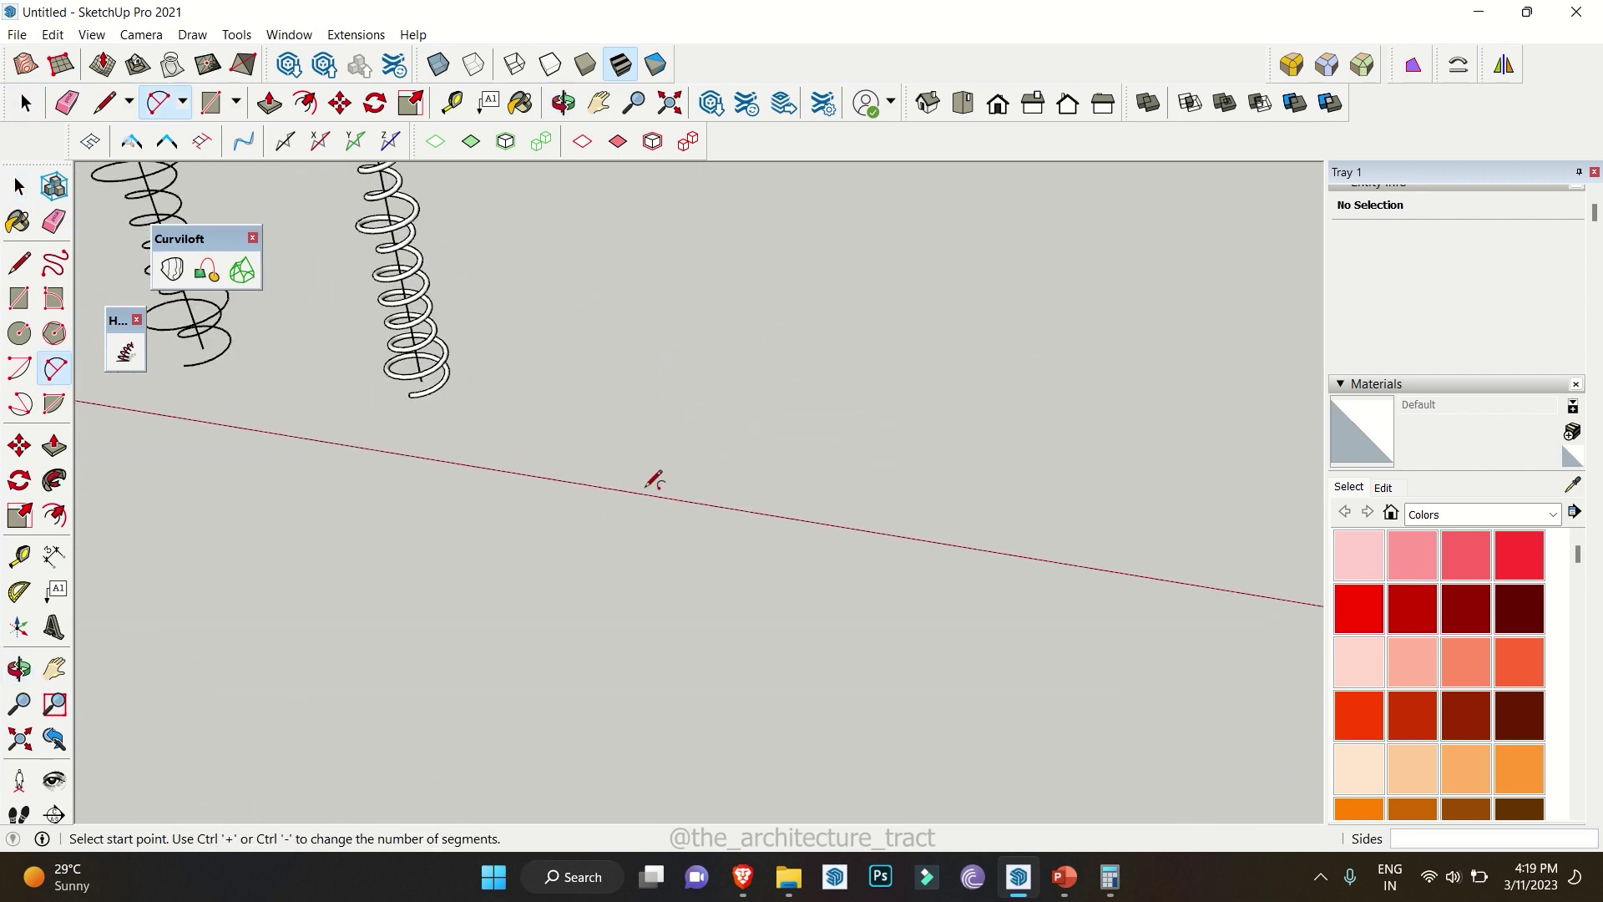
{"action": "left_click", "coordinate": [665, 454]}
{"action": "left_click", "coordinate": [762, 247]}
{"action": "left_click", "coordinate": [651, 322]}
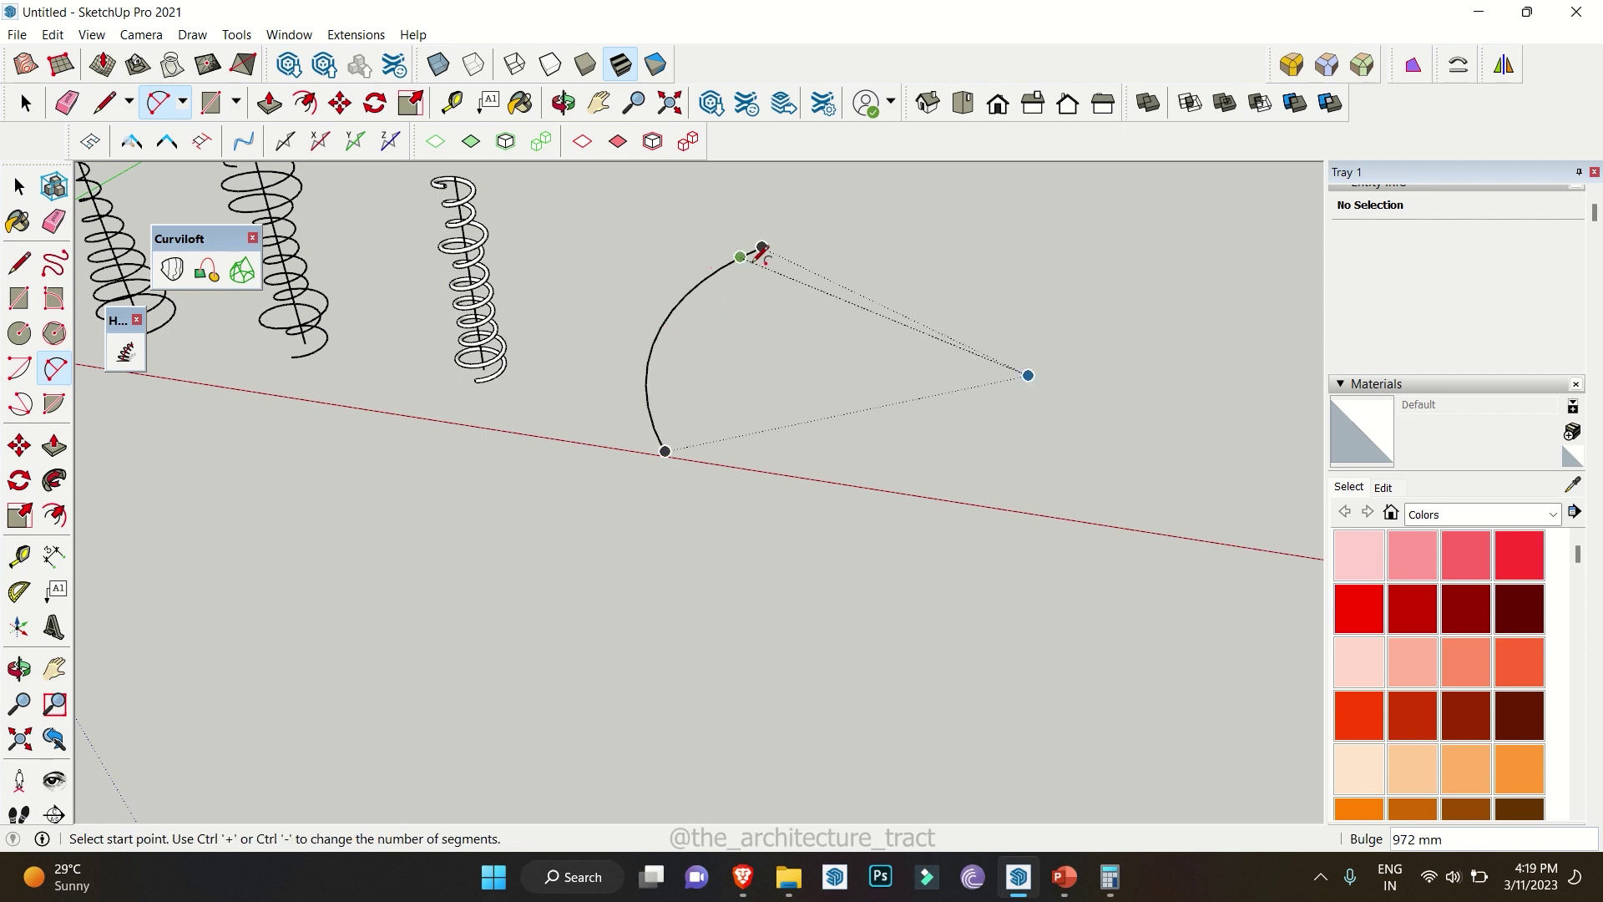
{"action": "left_click", "coordinate": [762, 248]}
{"action": "mouse_move", "coordinate": [768, 251]}
{"action": "middle_mouse_down"}
{"action": "mouse_move", "coordinate": [760, 316]}
{"action": "mouse_move", "coordinate": [781, 275]}
{"action": "middle_mouse_up"}
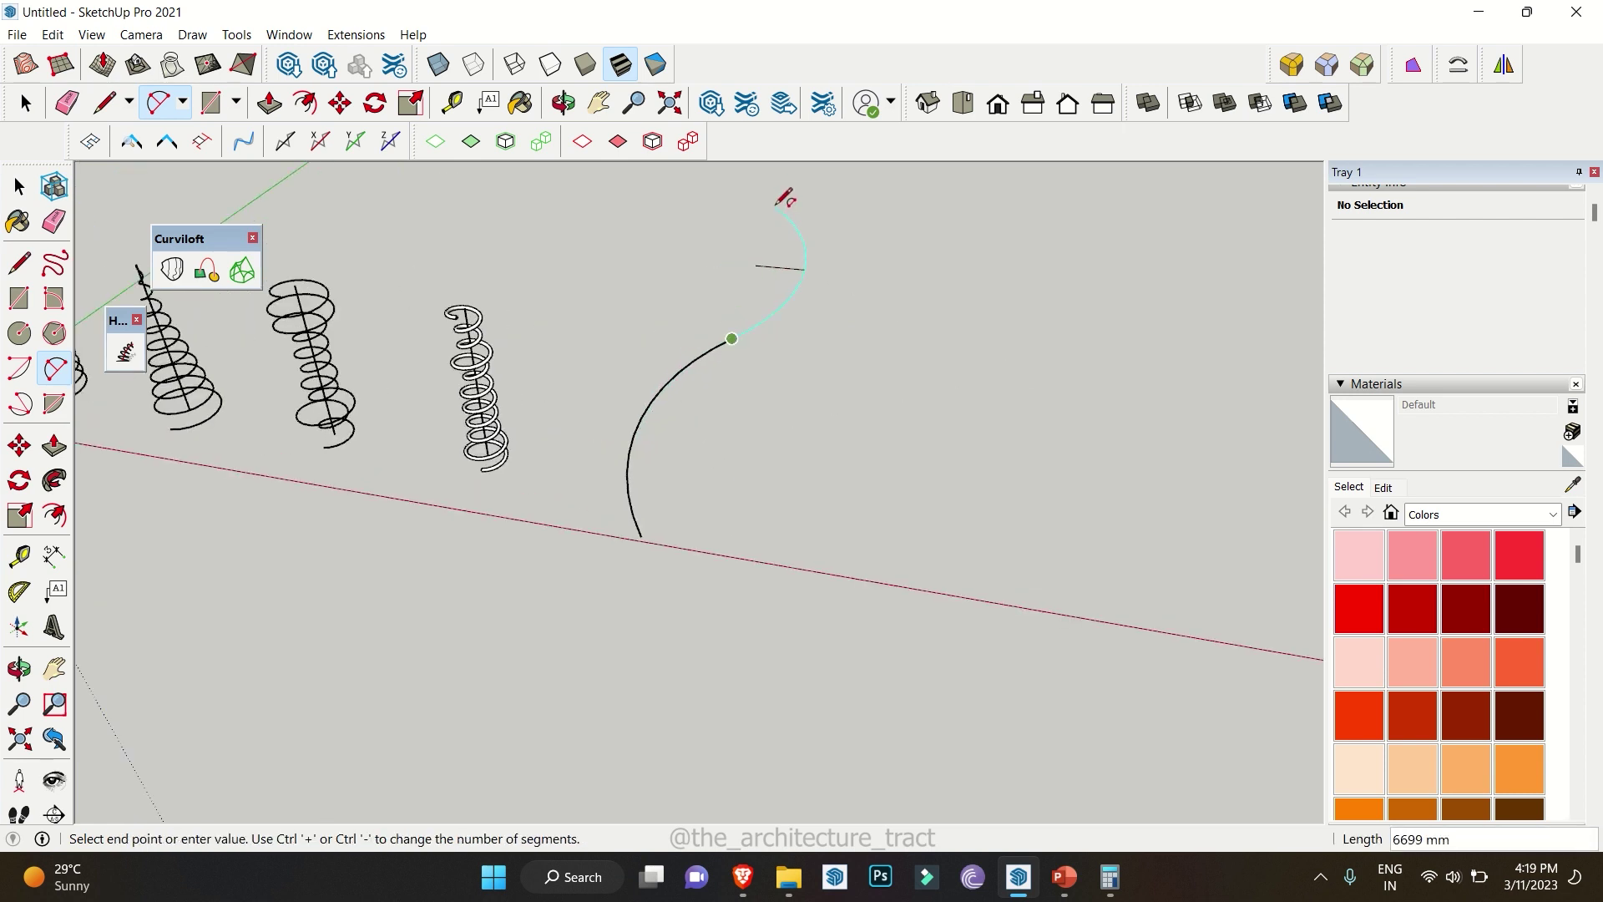
{"action": "left_click", "coordinate": [777, 189]}
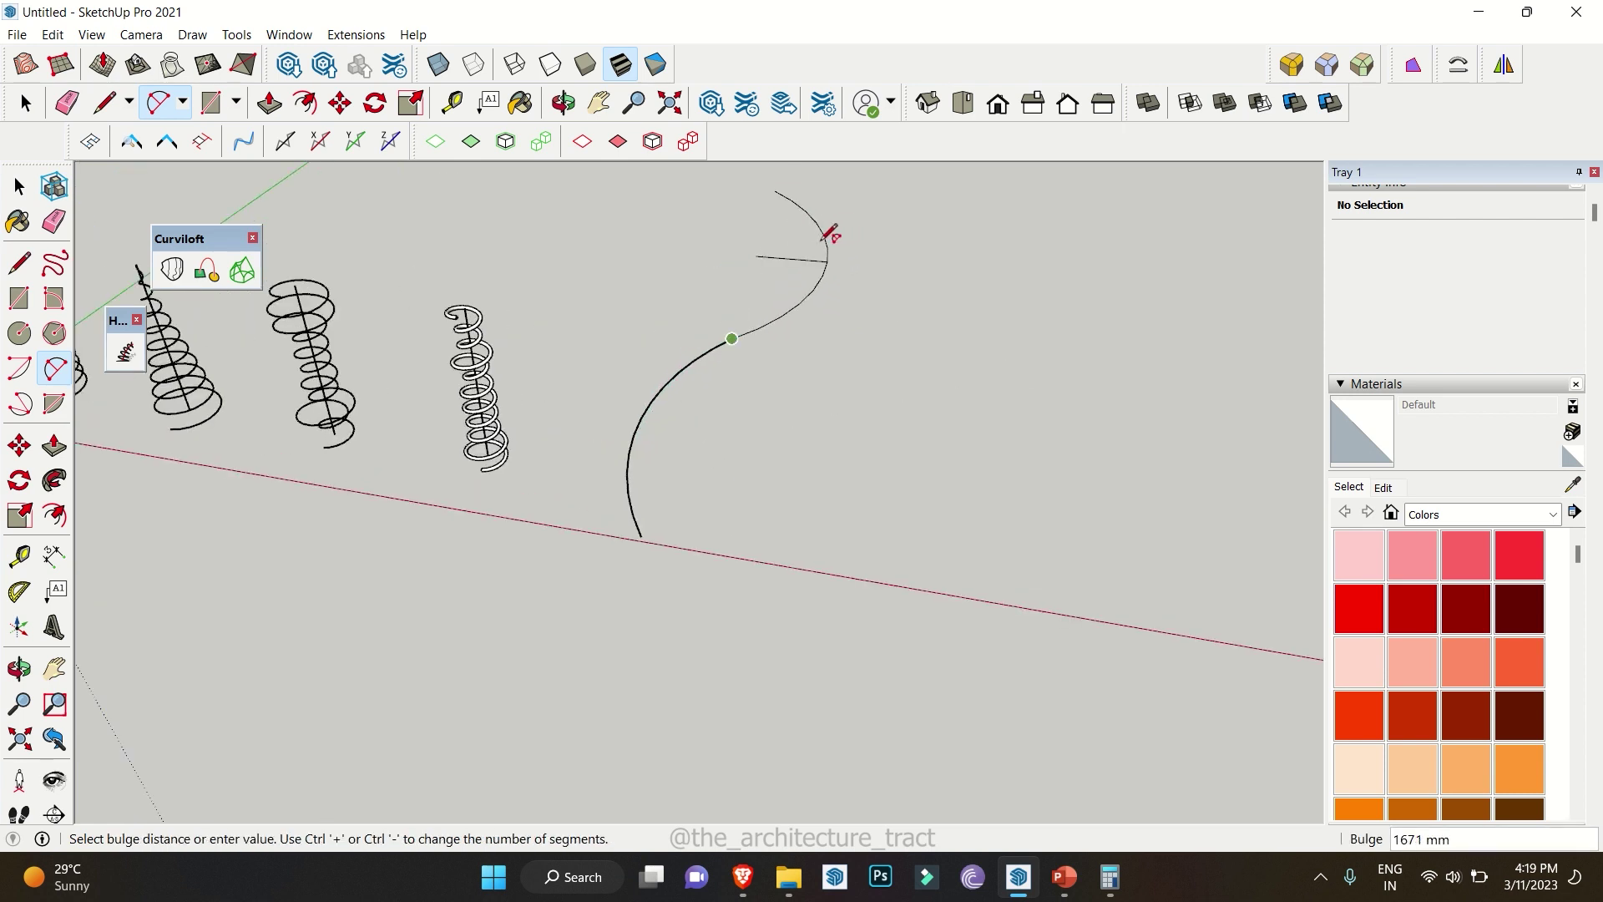
{"action": "left_click", "coordinate": [818, 261]}
{"action": "key", "text": "space"}
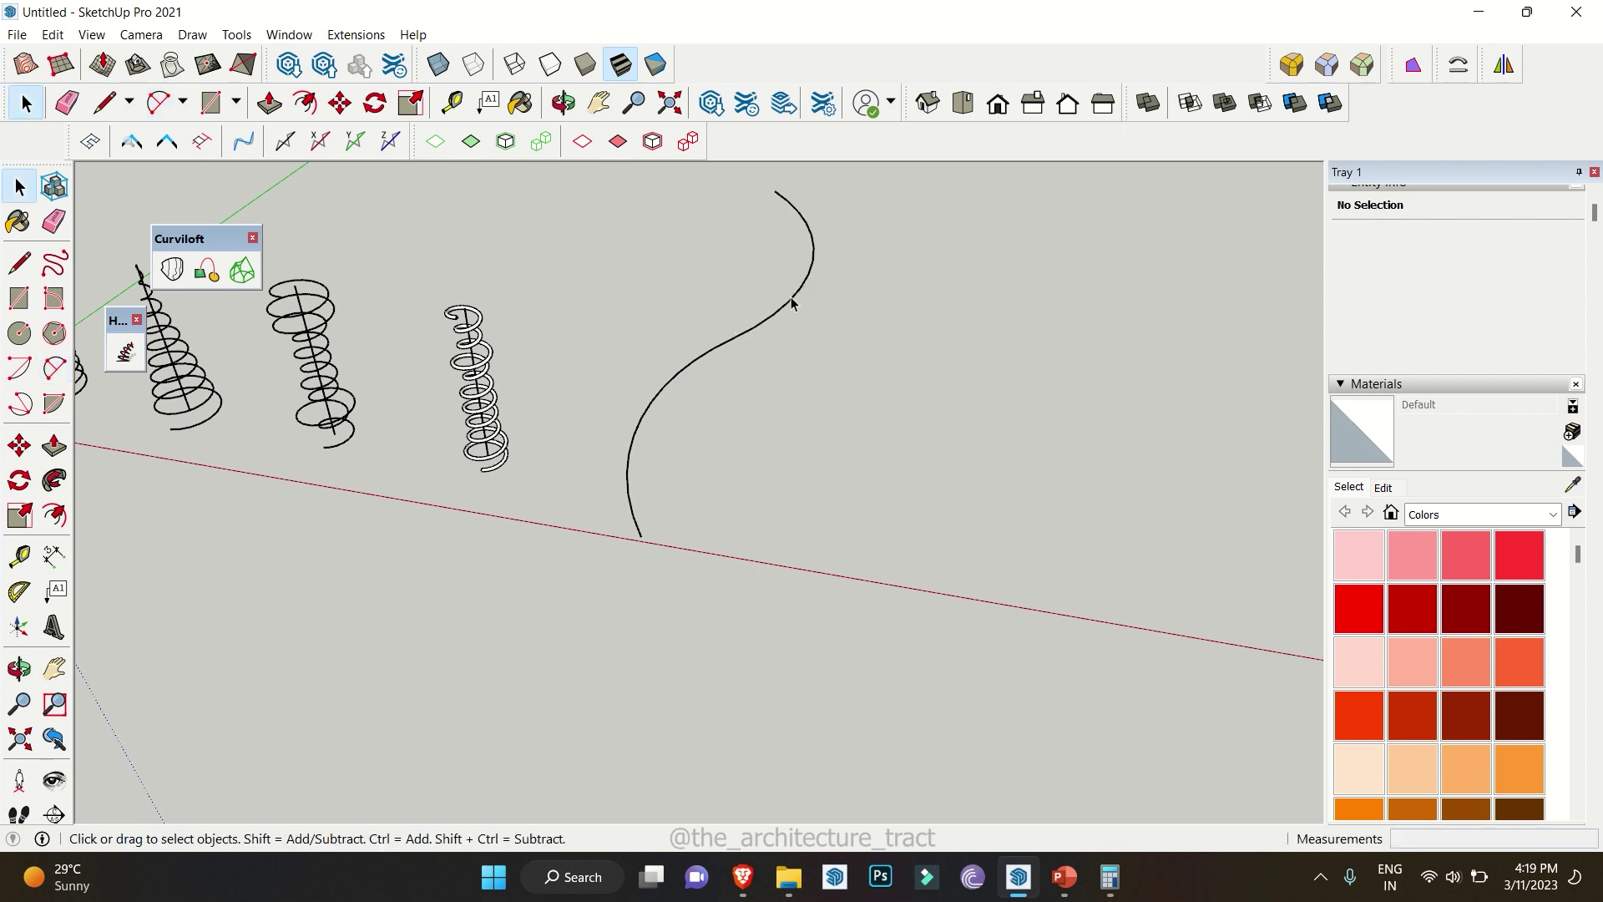
Set each arc's Segments to 24 in Entity Info, then select both arcs
{"action": "left_click", "coordinate": [810, 278]}
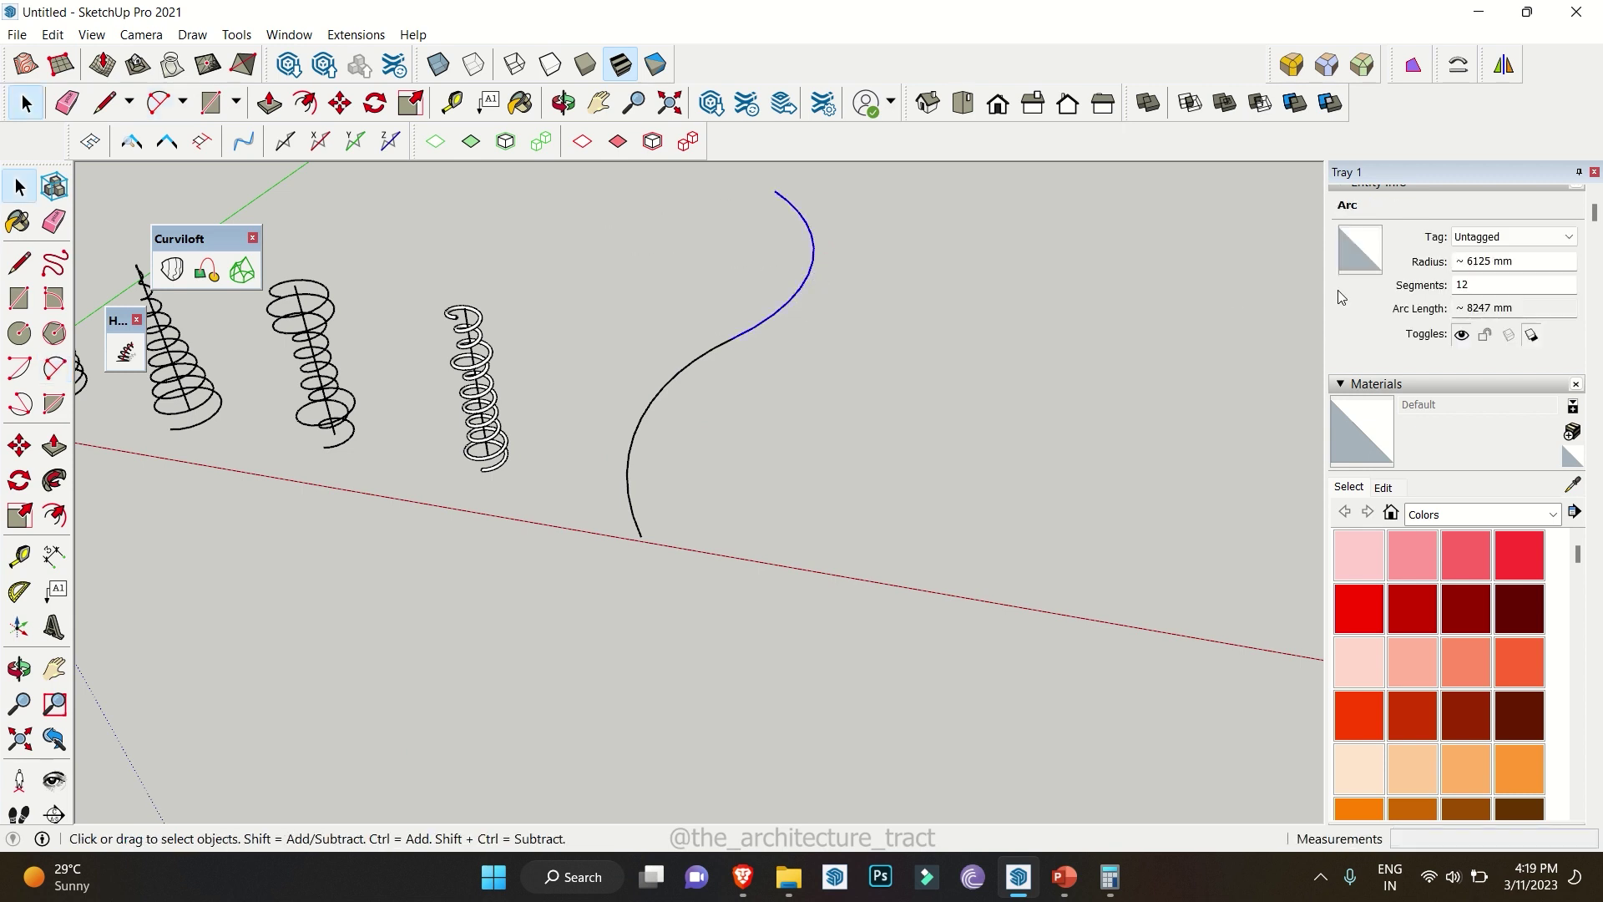
{"action": "double_click", "coordinate": [1487, 285]}
{"action": "type", "text": "24"}
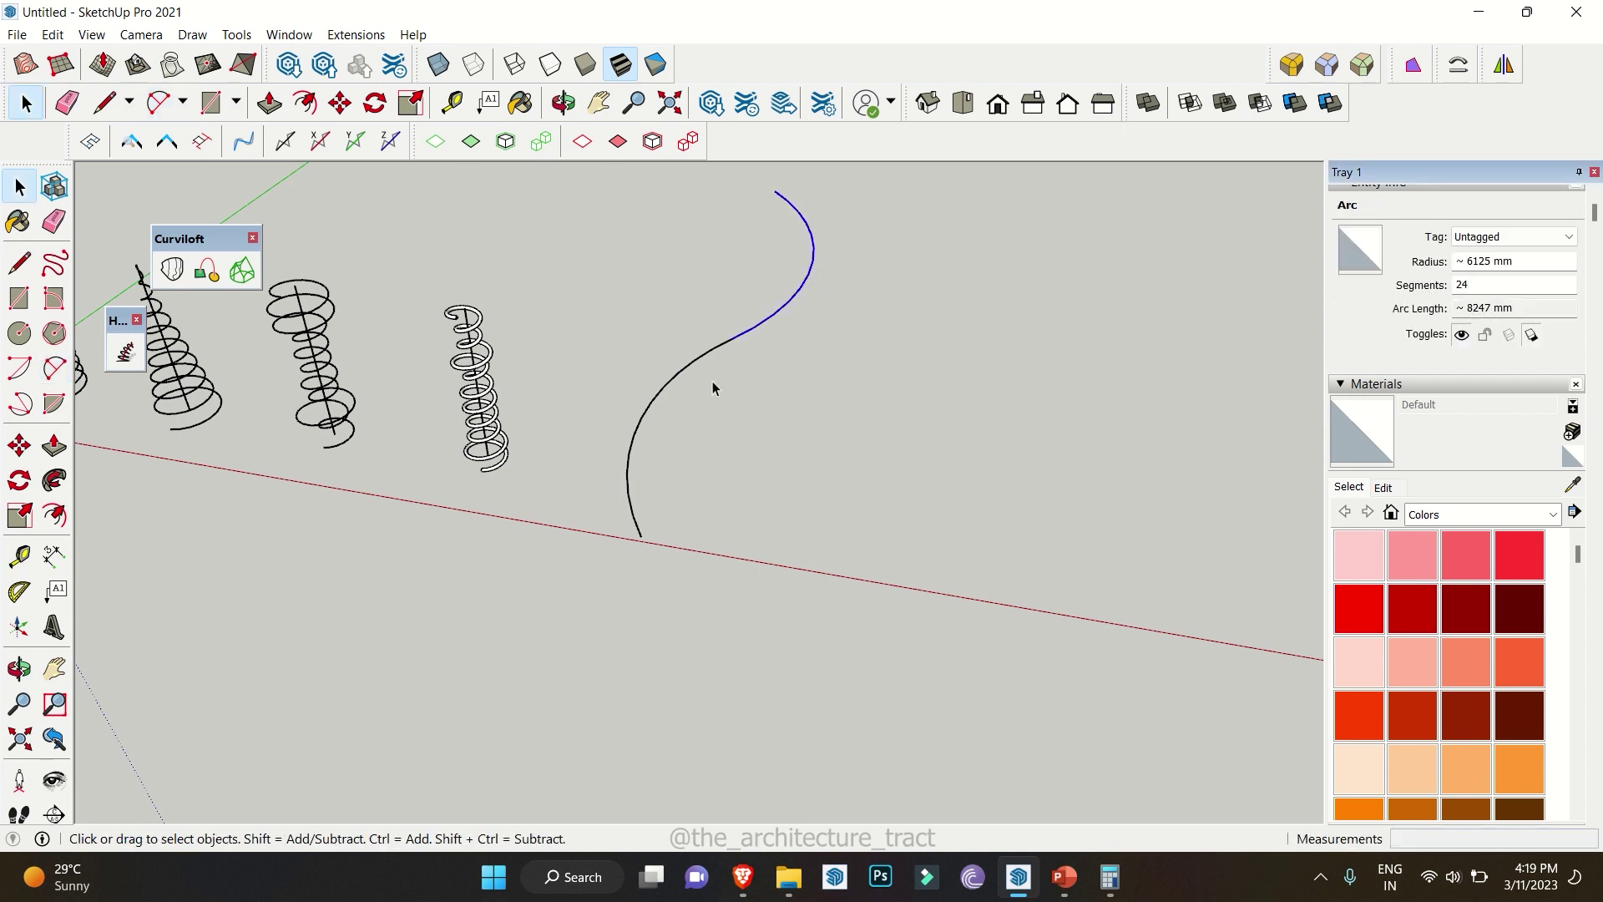
{"action": "left_click", "coordinate": [708, 352]}
{"action": "double_click", "coordinate": [1487, 285]}
{"action": "type", "text": "24"}
{"action": "left_click_drag", "start_coordinate": [830, 433], "coordinate": [681, 278]}
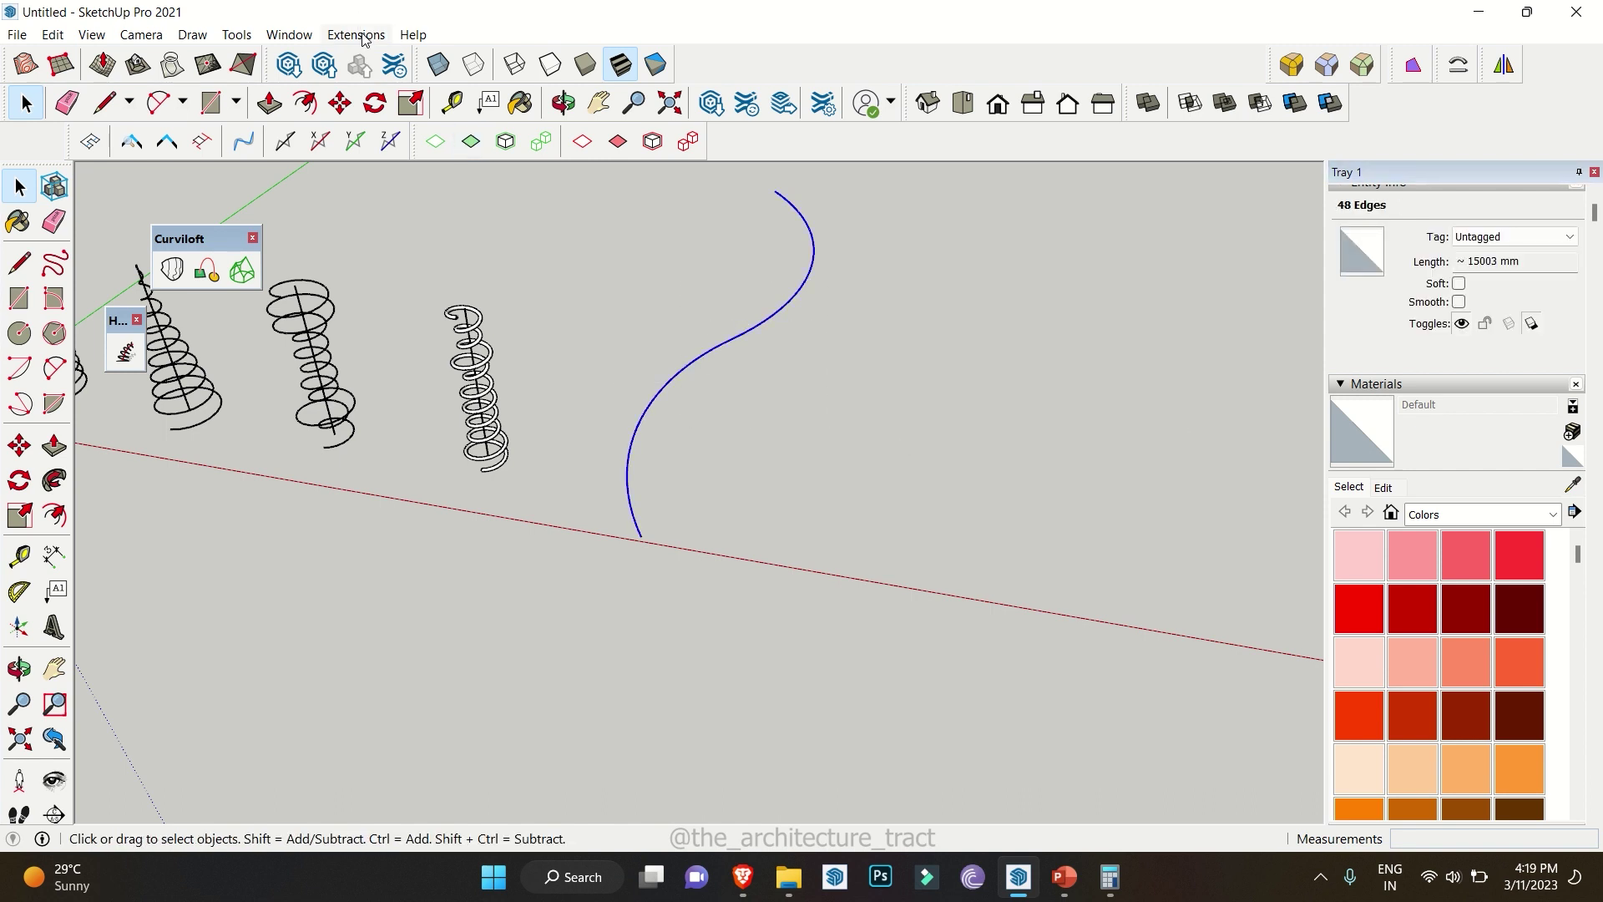
Weld the two arcs with Extensions > Weld and select the resulting curve
{"action": "left_click", "coordinate": [356, 35]}
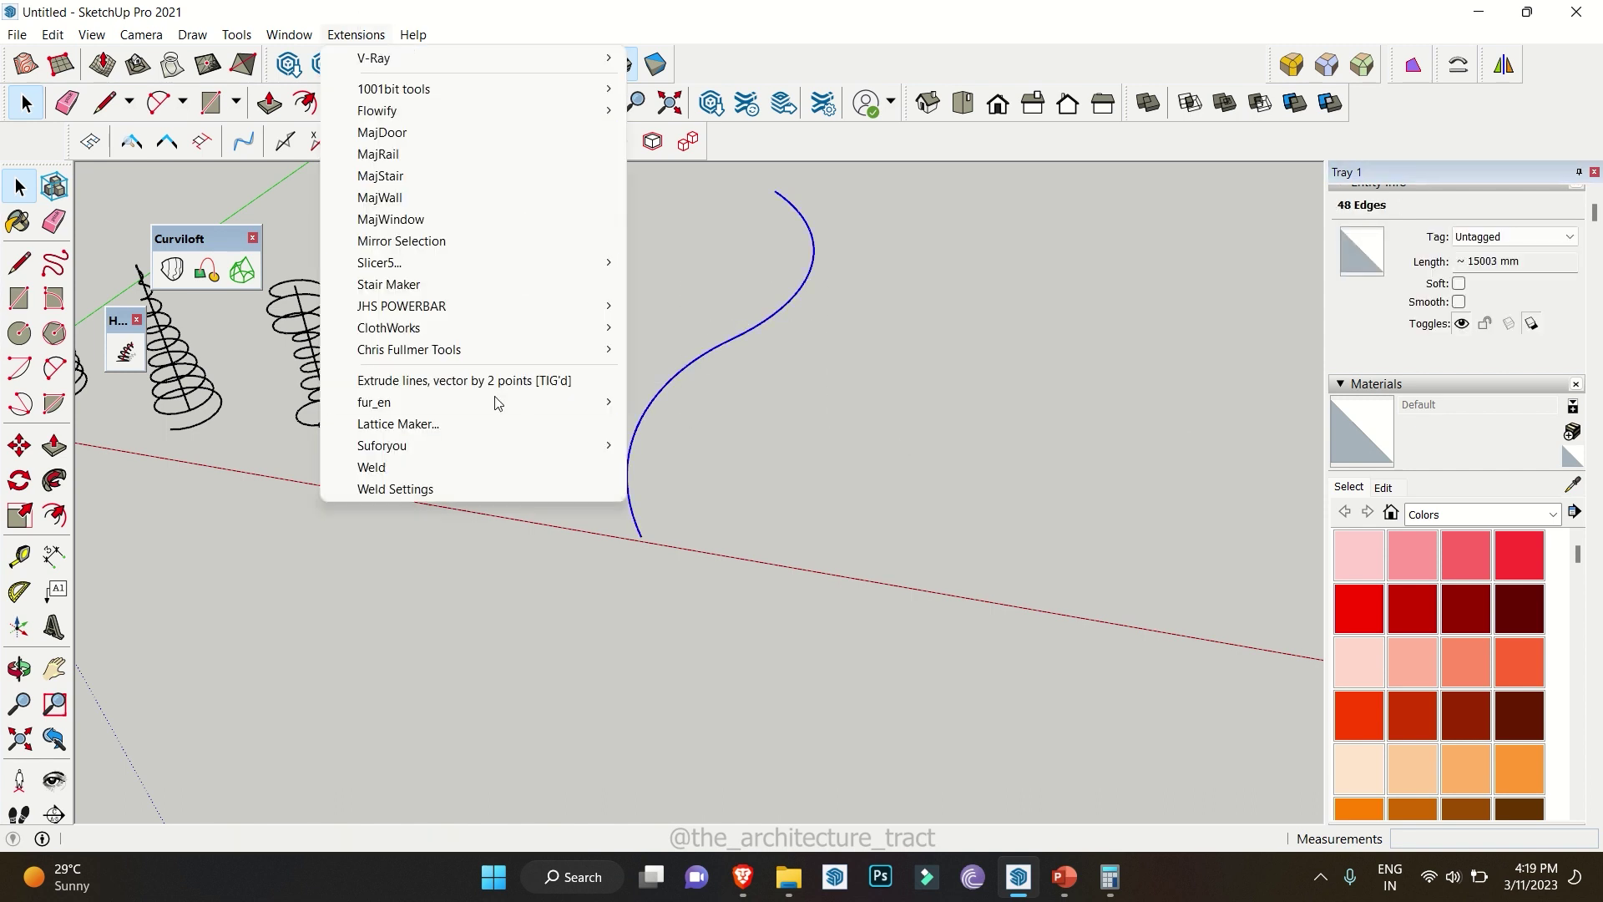
{"action": "left_click", "coordinate": [398, 469]}
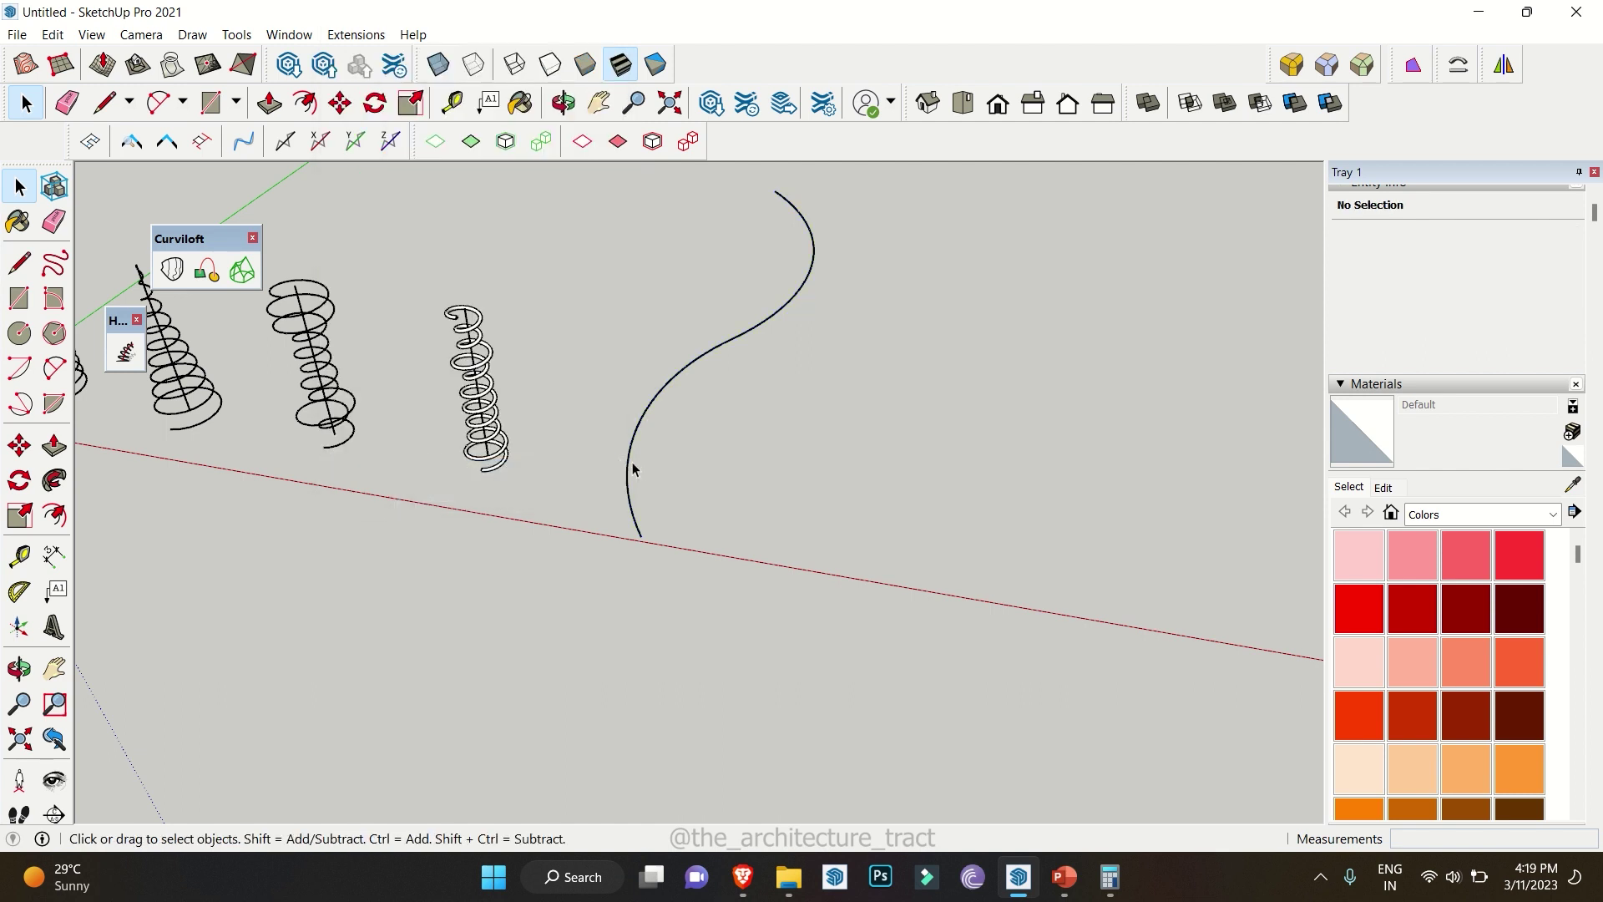
{"action": "left_click_drag", "start_coordinate": [704, 507], "coordinate": [554, 360]}
Copy the welded S-curve to the right of the original
{"action": "middle_click_drag", "start_coordinate": [813, 529], "coordinate": [931, 510]}
{"action": "key", "text": "m"}
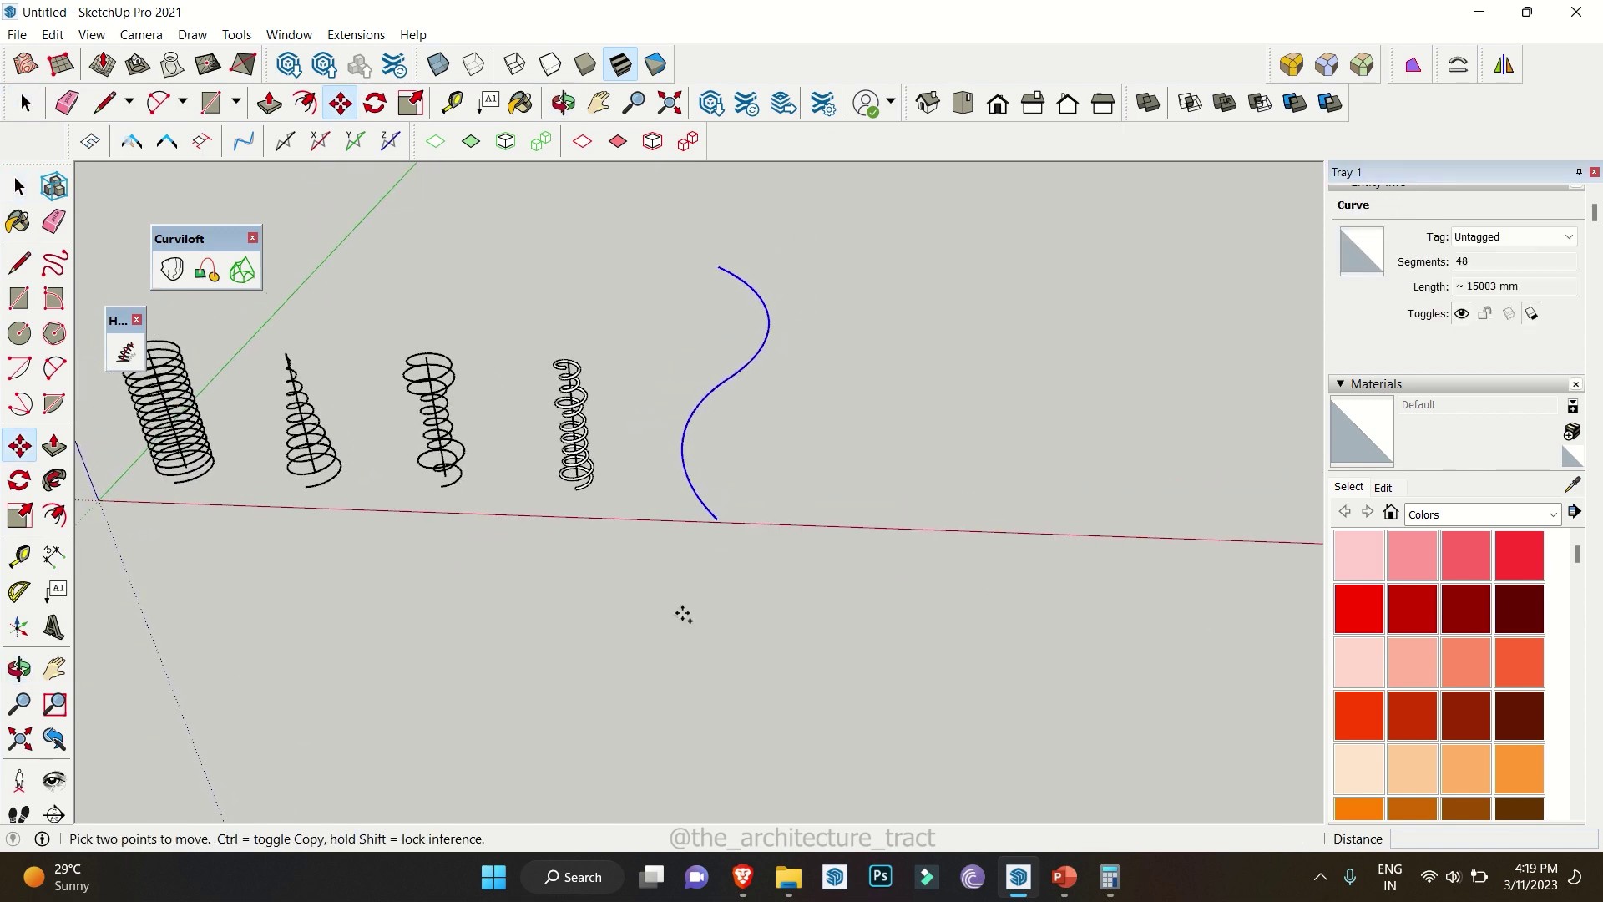
{"action": "left_click", "coordinate": [687, 610]}
{"action": "key", "text": "ctrl"}
{"action": "scroll", "coordinate": [1044, 618], "scroll_direction": "down", "scroll_amount": 1}
{"action": "left_click", "coordinate": [1067, 628]}
Rotate the copied curve 90° so it lies flat, then move it into place
{"action": "key", "text": "q"}
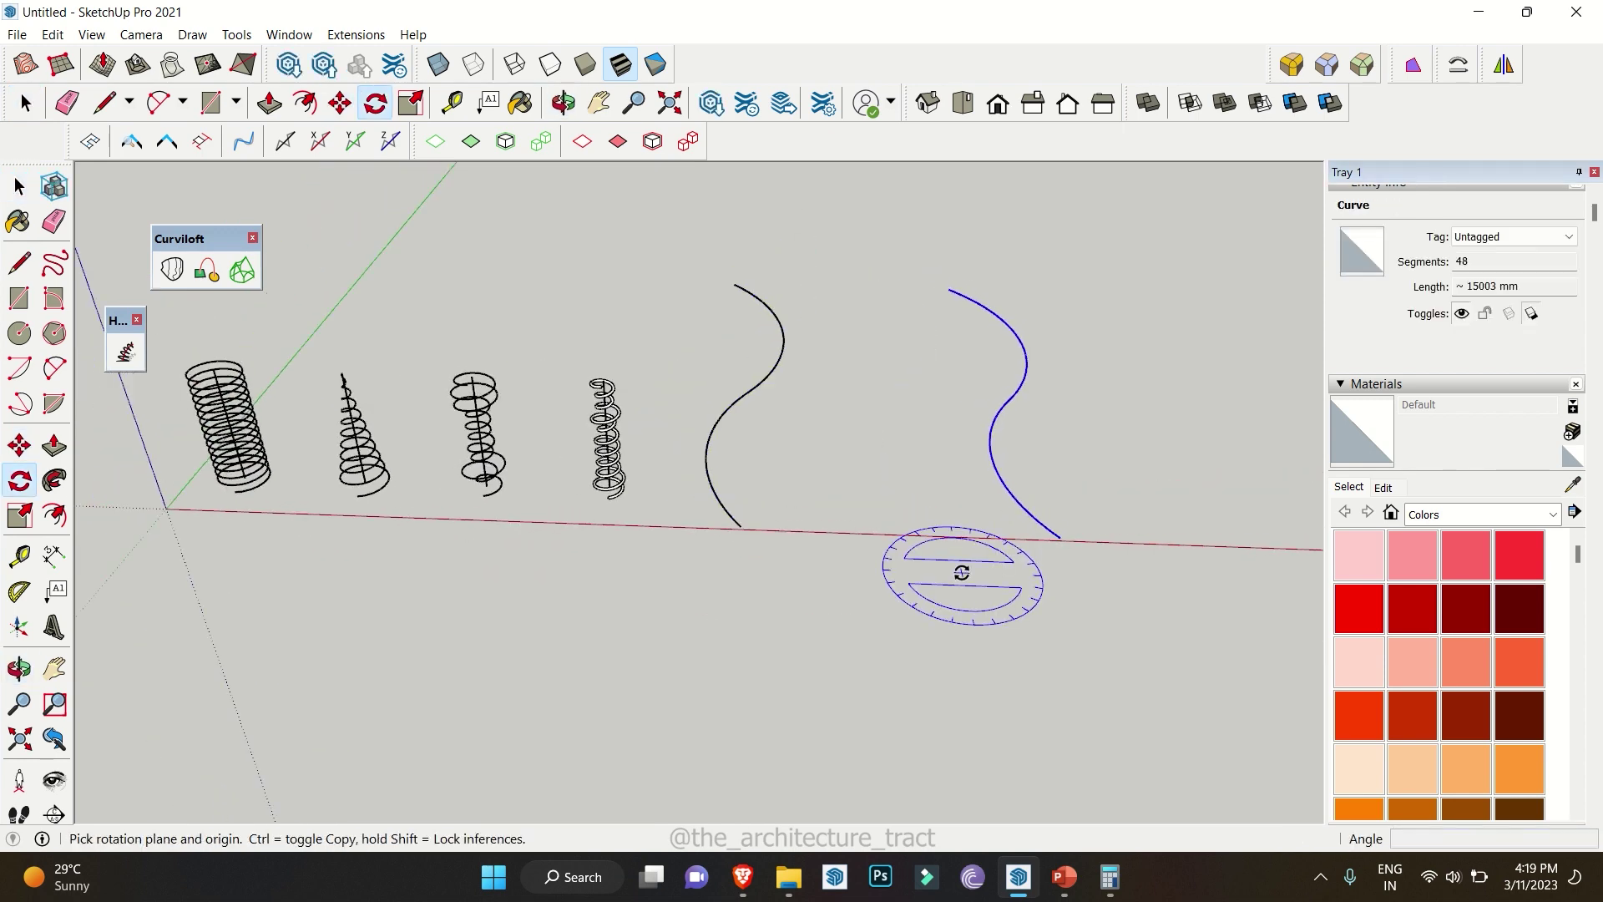
{"action": "left_click", "coordinate": [960, 573]}
{"action": "left_click", "coordinate": [970, 622]}
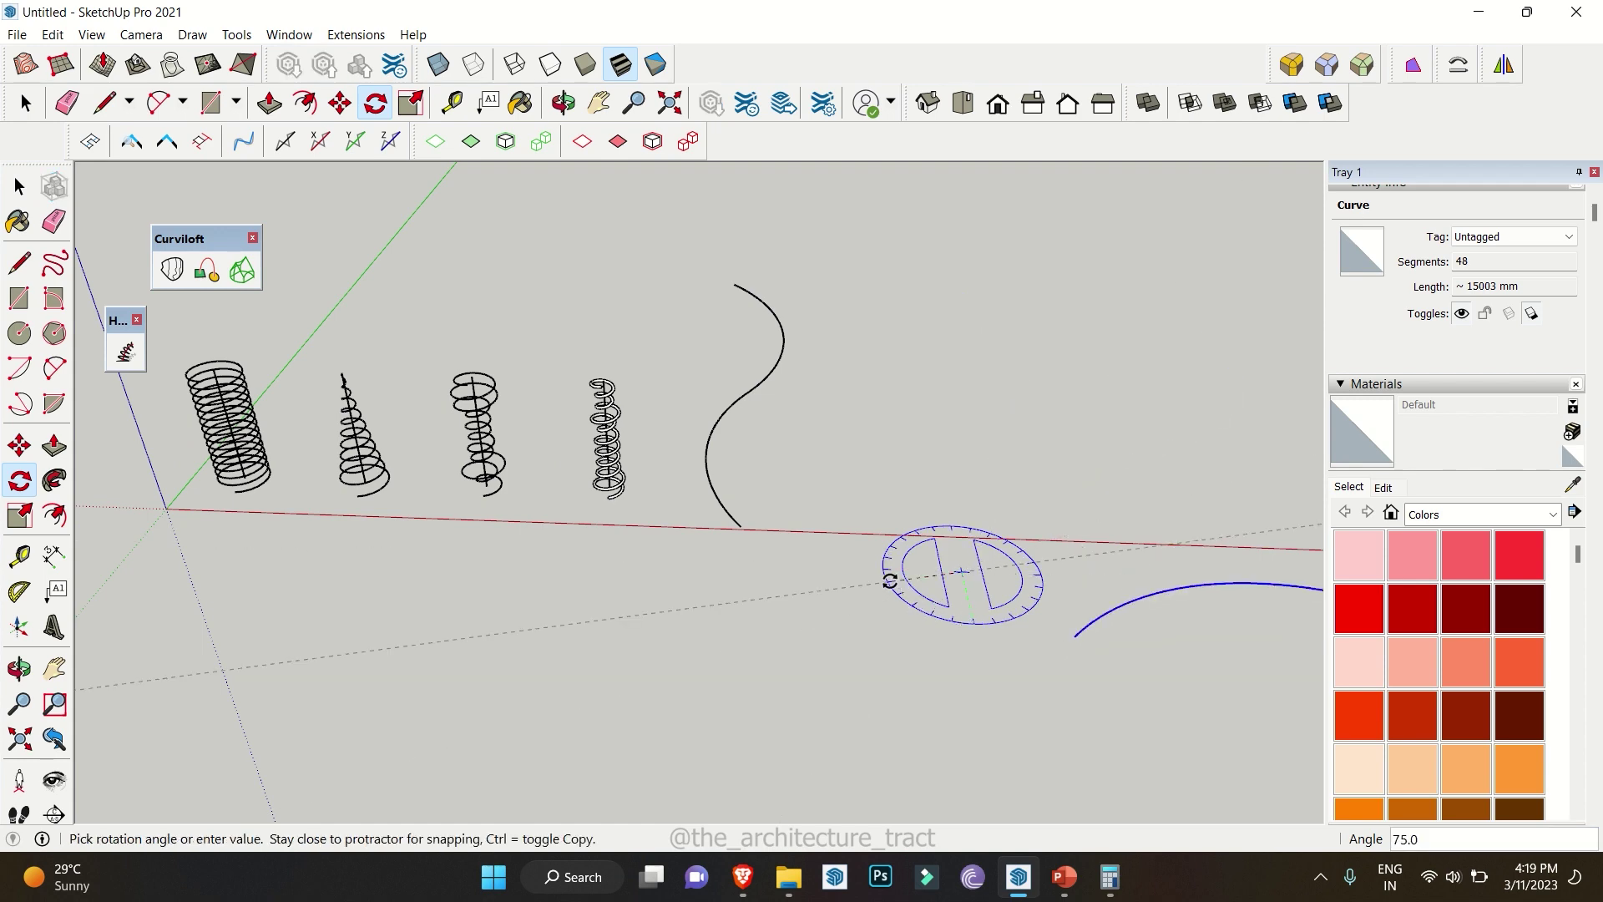
{"action": "middle_click_drag", "start_coordinate": [888, 568], "coordinate": [1075, 573]}
{"action": "left_click", "coordinate": [967, 438]}
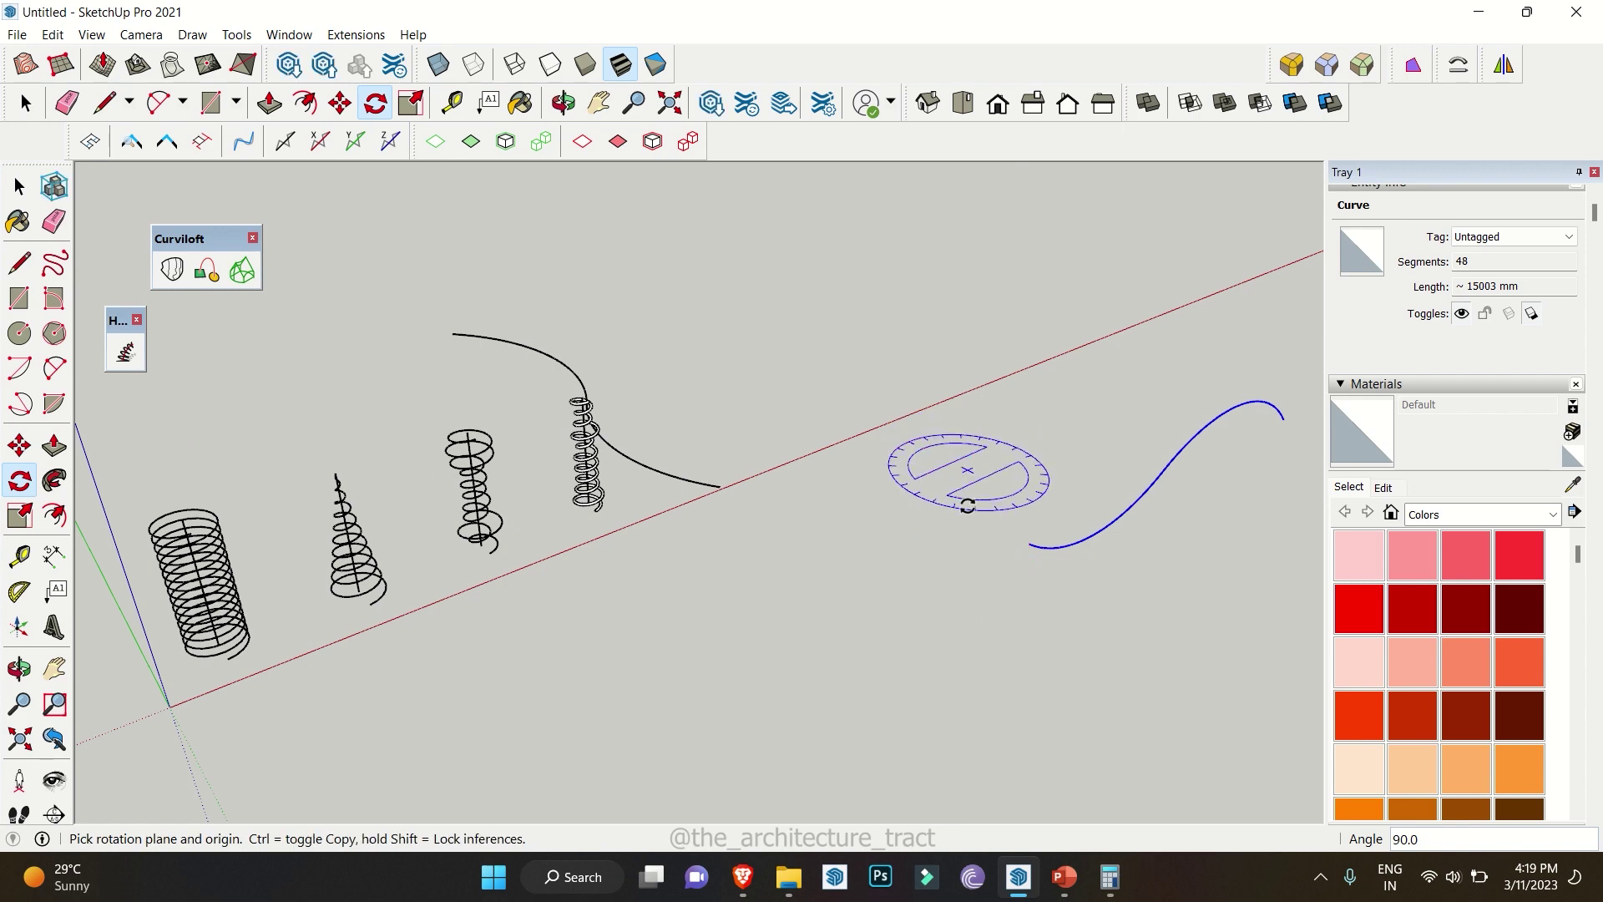
{"action": "key", "text": "m"}
{"action": "left_click", "coordinate": [987, 555]}
{"action": "left_click", "coordinate": [771, 394]}
{"action": "key", "text": "space"}
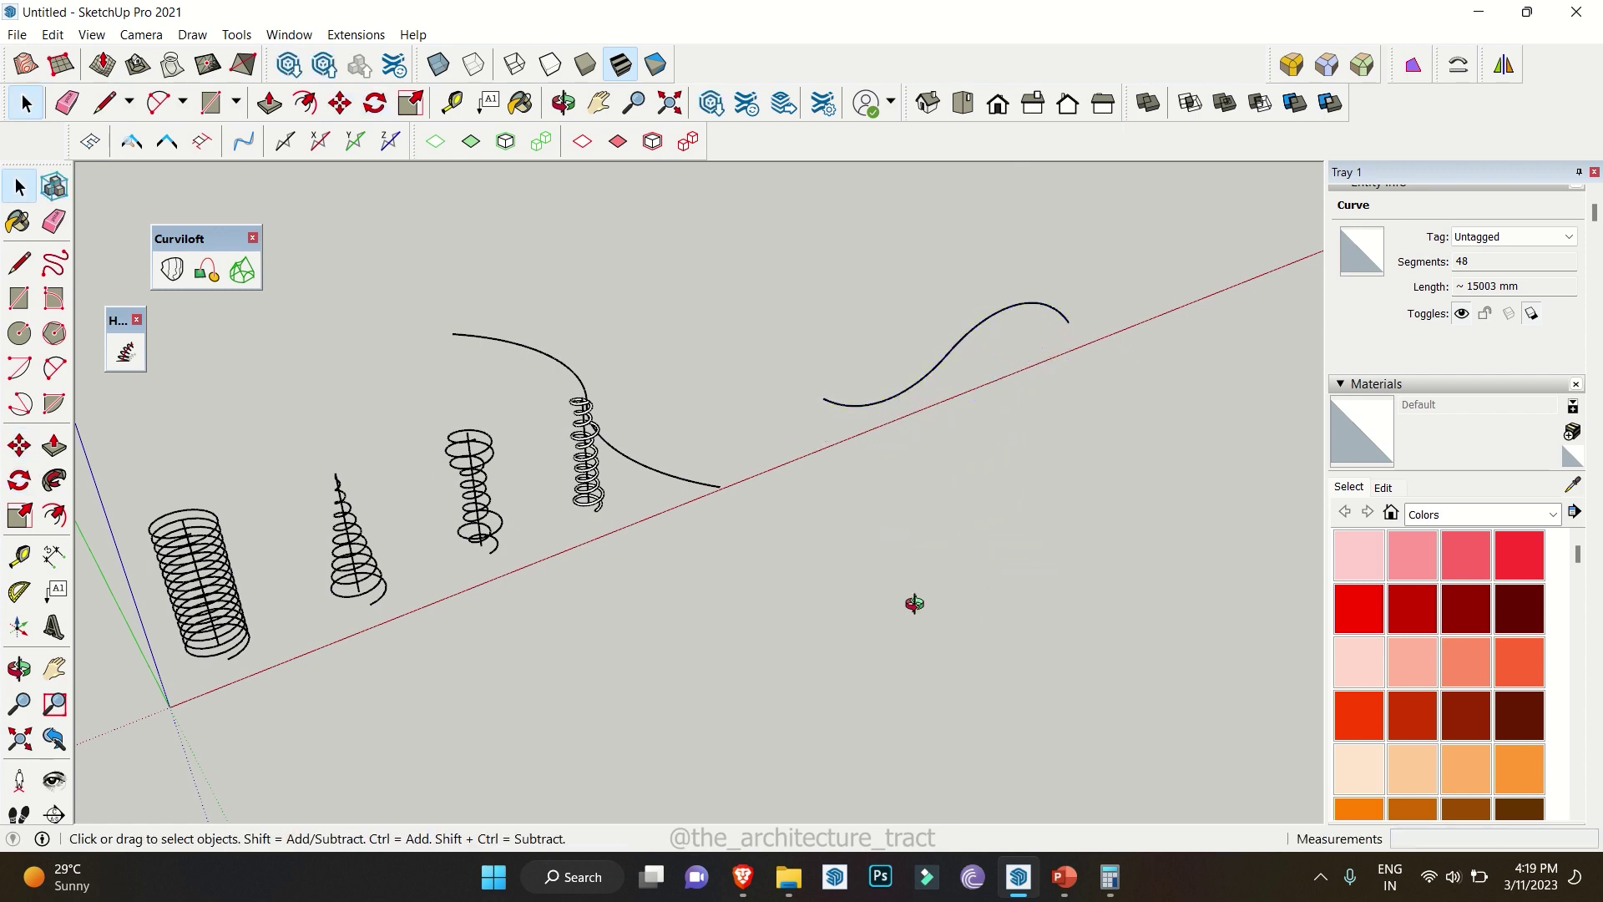
Copy the original upright S-curve again to the right and clear the selection
{"action": "left_click", "coordinate": [913, 601]}
{"action": "middle_click_drag", "start_coordinate": [912, 601], "coordinate": [558, 466]}
{"action": "key", "text": "m"}
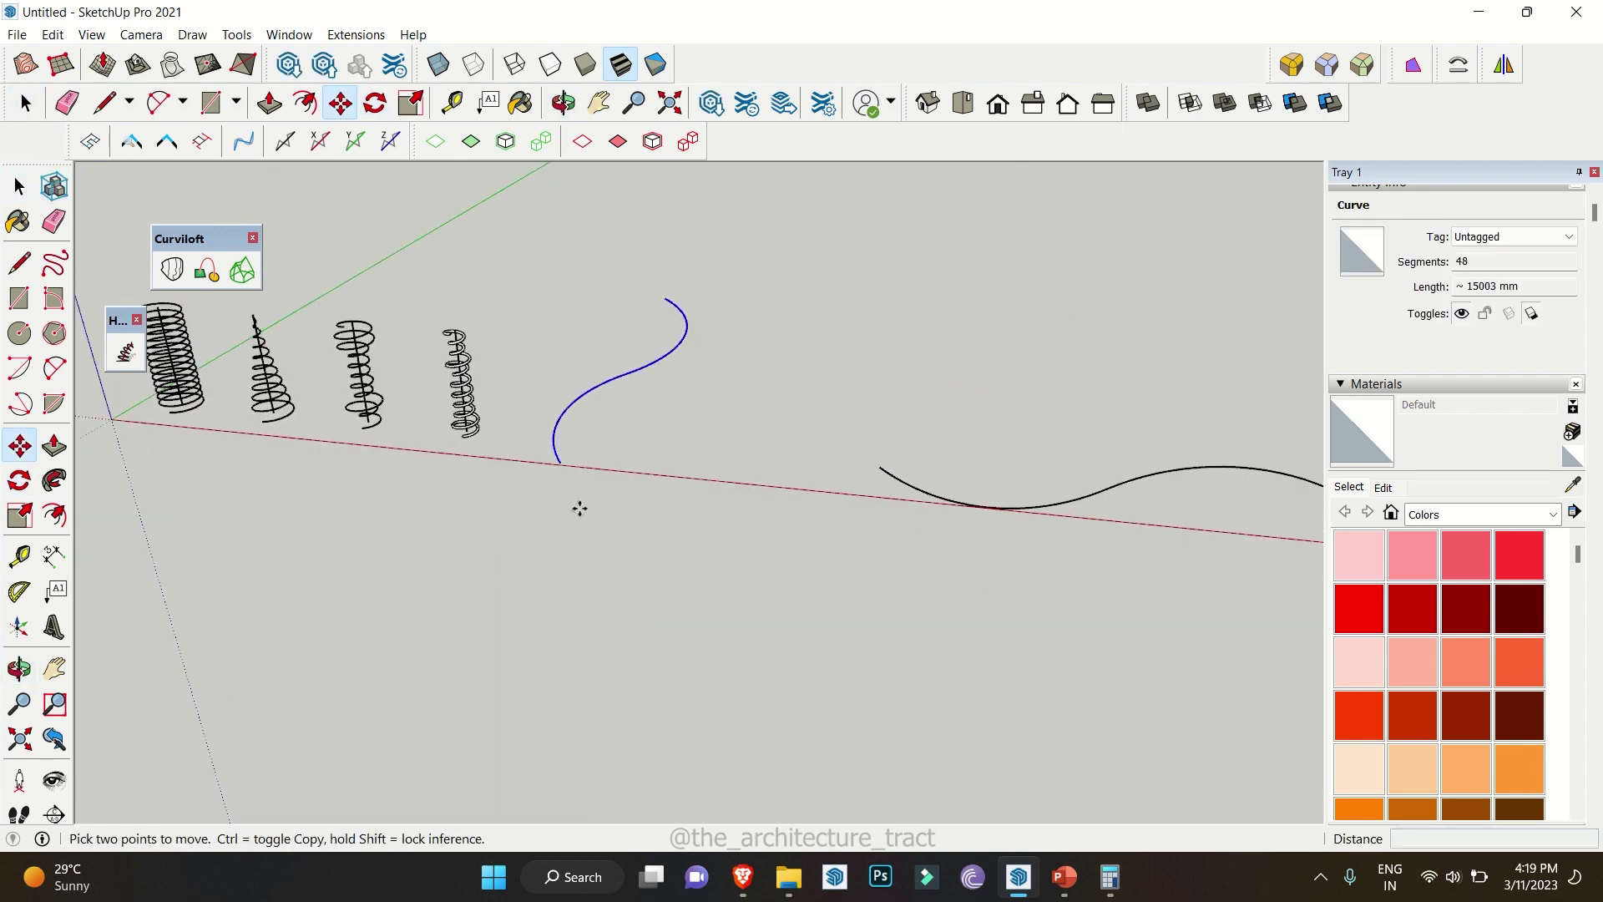
{"action": "left_click", "coordinate": [576, 503]}
{"action": "key", "text": "ctrl"}
{"action": "left_click", "coordinate": [783, 536]}
{"action": "key", "text": "space"}
{"action": "left_click", "coordinate": [686, 551]}
{"action": "scroll", "coordinate": [576, 438], "scroll_direction": "up", "scroll_amount": 5}
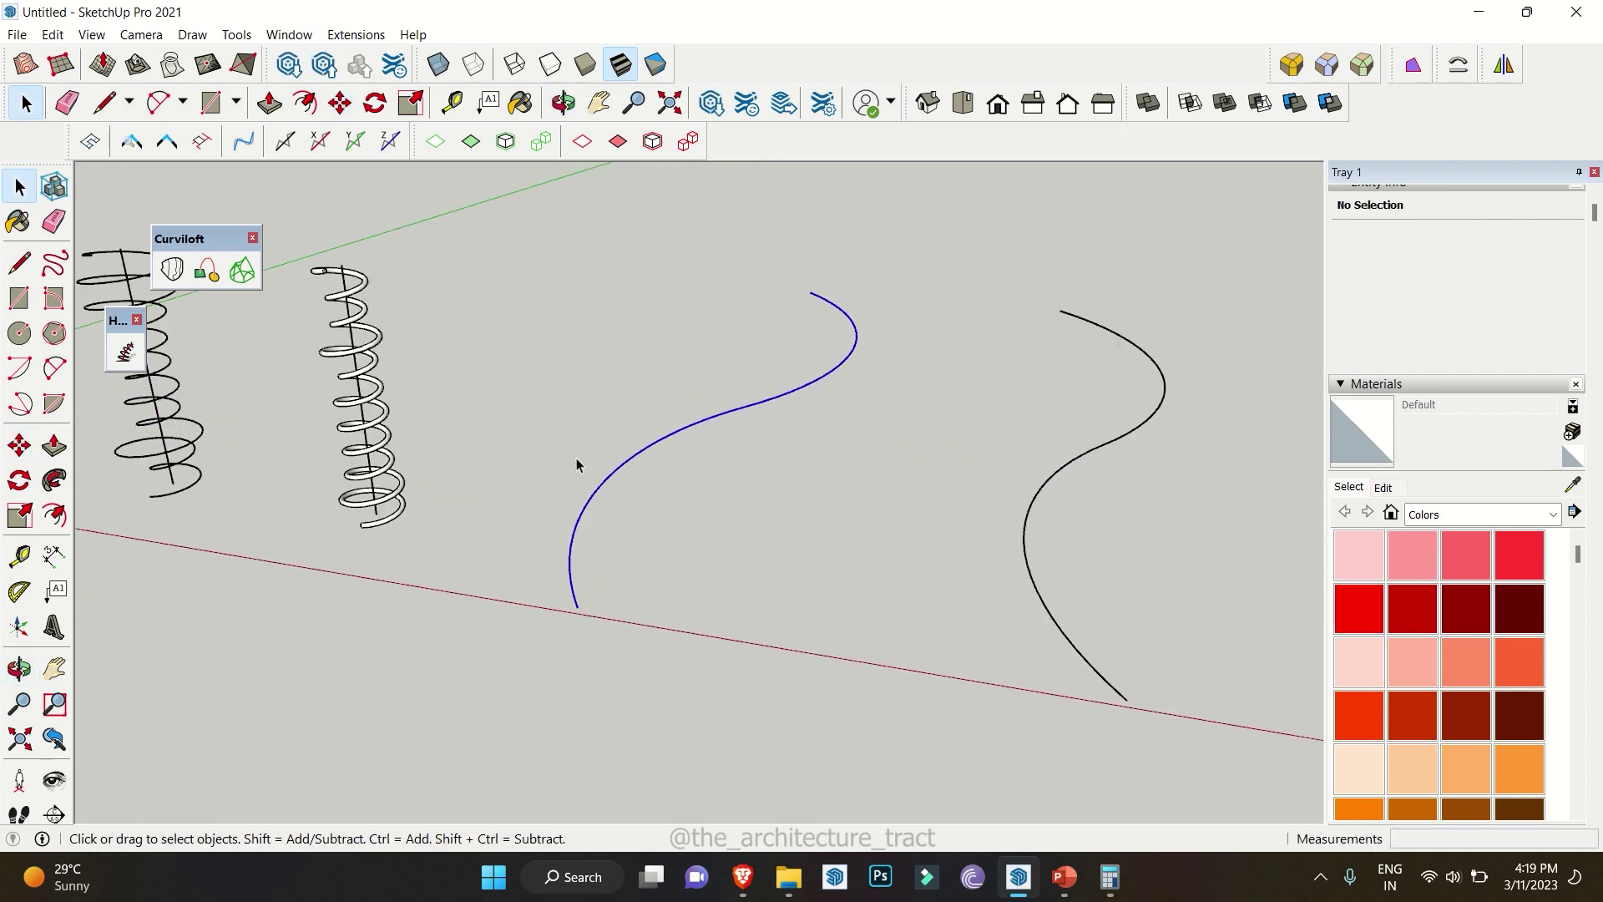
Apply a tubed helix with radii 200 and 15 laps along the S-curve, then reopen the settings
{"action": "left_click", "coordinate": [124, 355]}
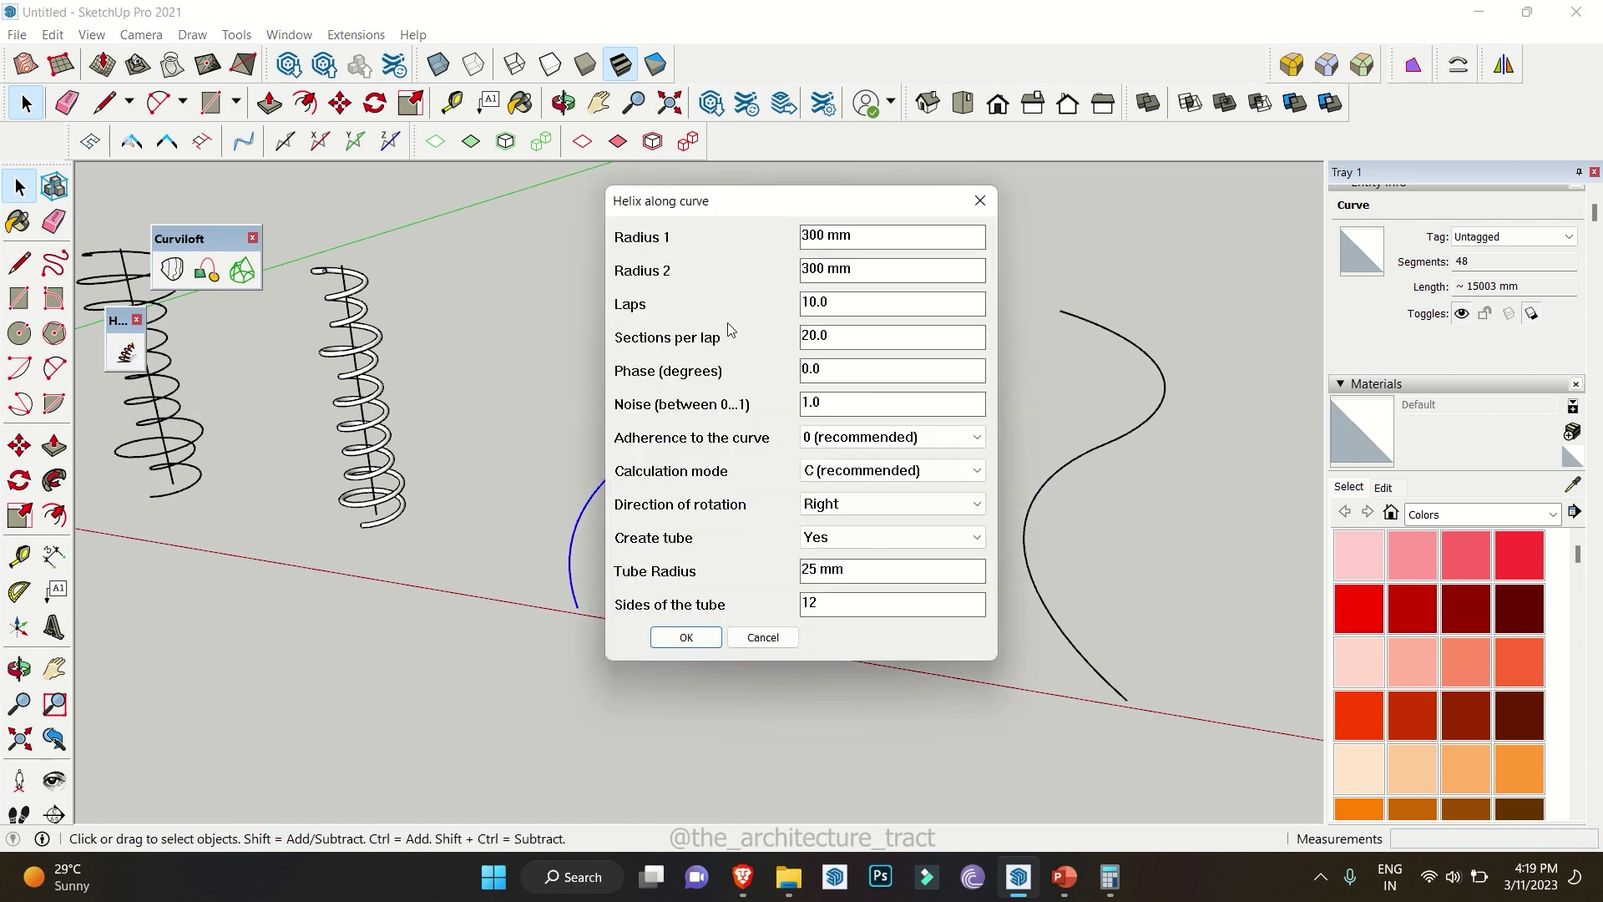
{"action": "left_click_drag", "start_coordinate": [865, 242], "coordinate": [701, 277]}
{"action": "type", "text": "200200"}
{"action": "left_click_drag", "start_coordinate": [864, 301], "coordinate": [646, 305]}
{"action": "type", "text": "15"}
{"action": "double_click", "coordinate": [822, 337]}
{"action": "double_click", "coordinate": [830, 371]}
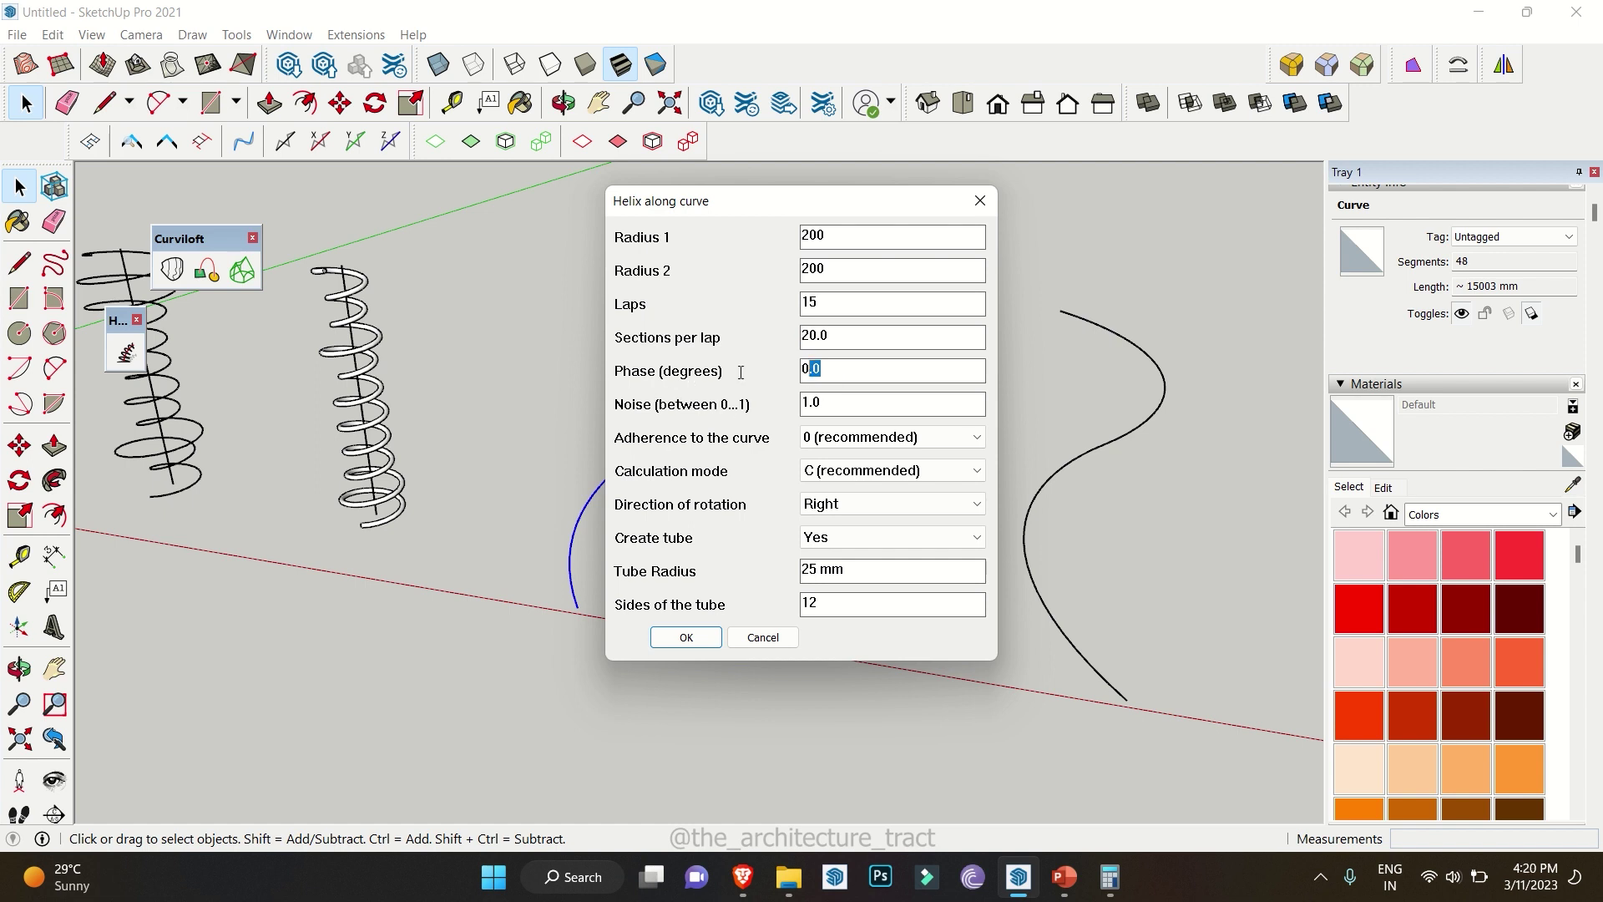
{"action": "triple_click", "coordinate": [822, 569]}
{"action": "left_click", "coordinate": [681, 640]}
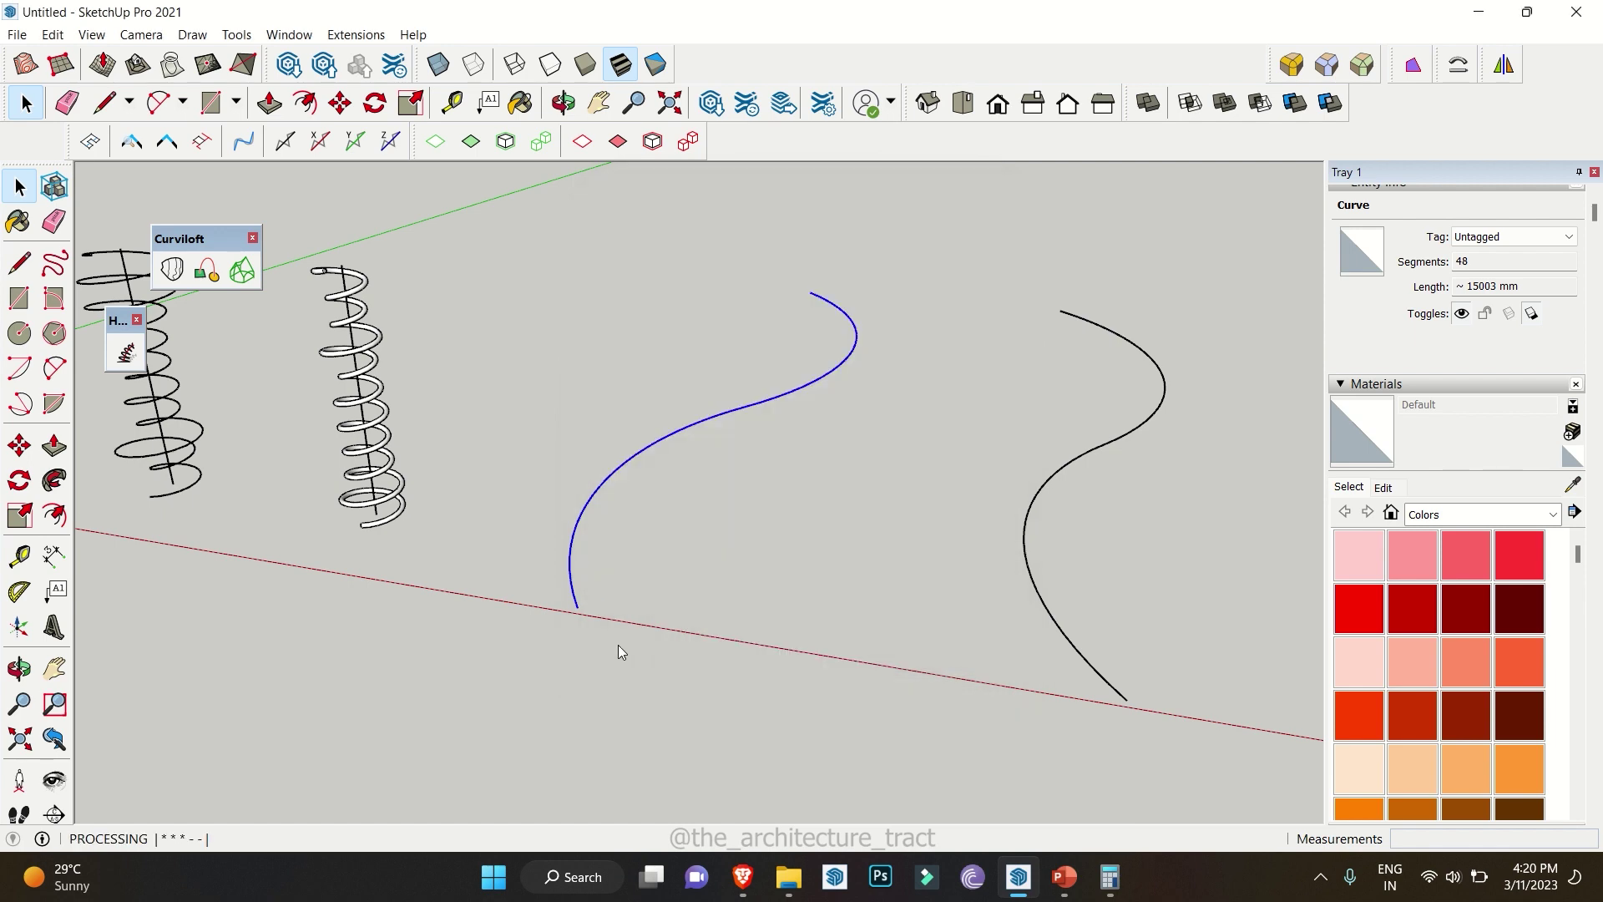
{"action": "scroll", "coordinate": [562, 614], "scroll_direction": "up", "scroll_amount": 2}
{"action": "scroll", "coordinate": [563, 614], "scroll_direction": "up", "scroll_amount": 1}
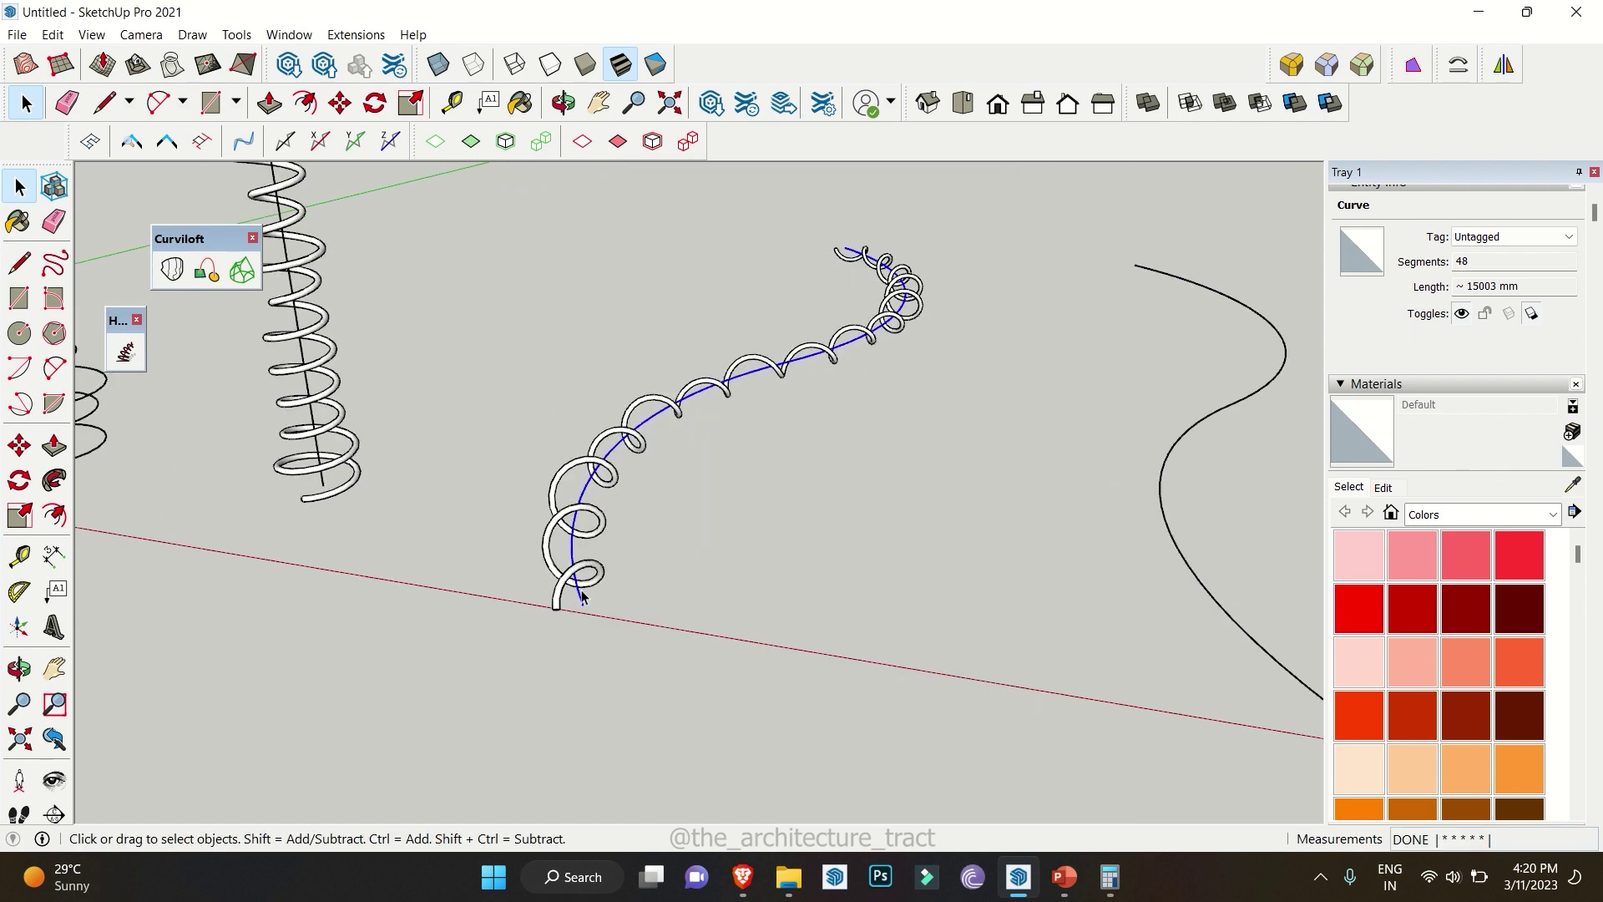
{"action": "left_click", "coordinate": [126, 351]}
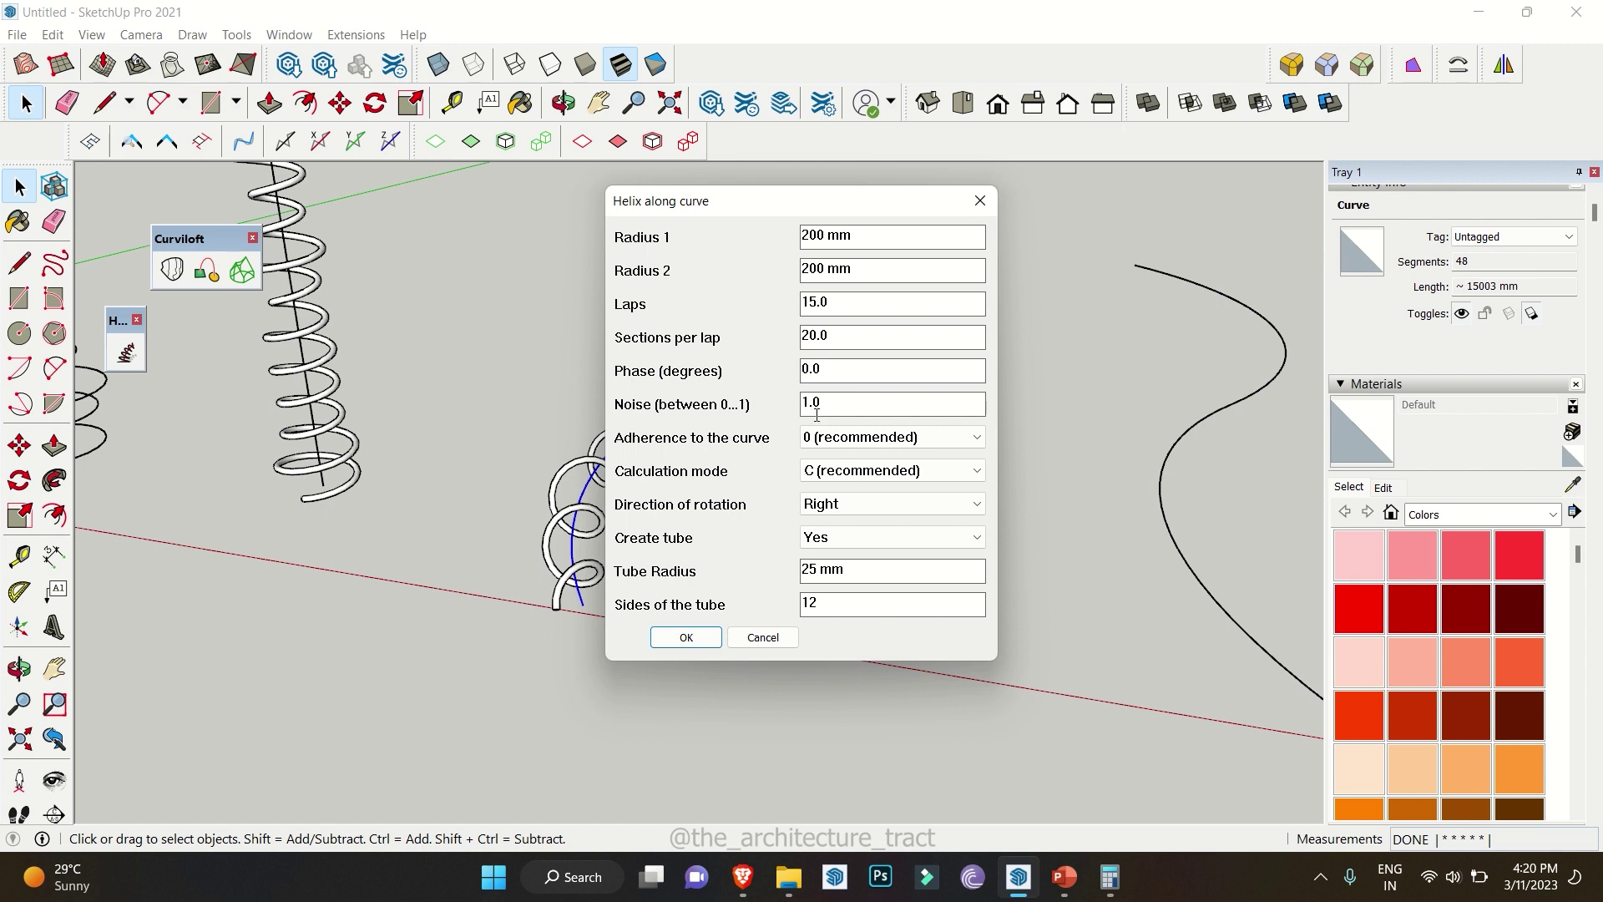
{"action": "key", "text": "Tab"}
Close the helix settings, delete the noisy helix group and reselect the S-curve
{"action": "left_click", "coordinate": [763, 637]}
{"action": "left_click", "coordinate": [561, 598]}
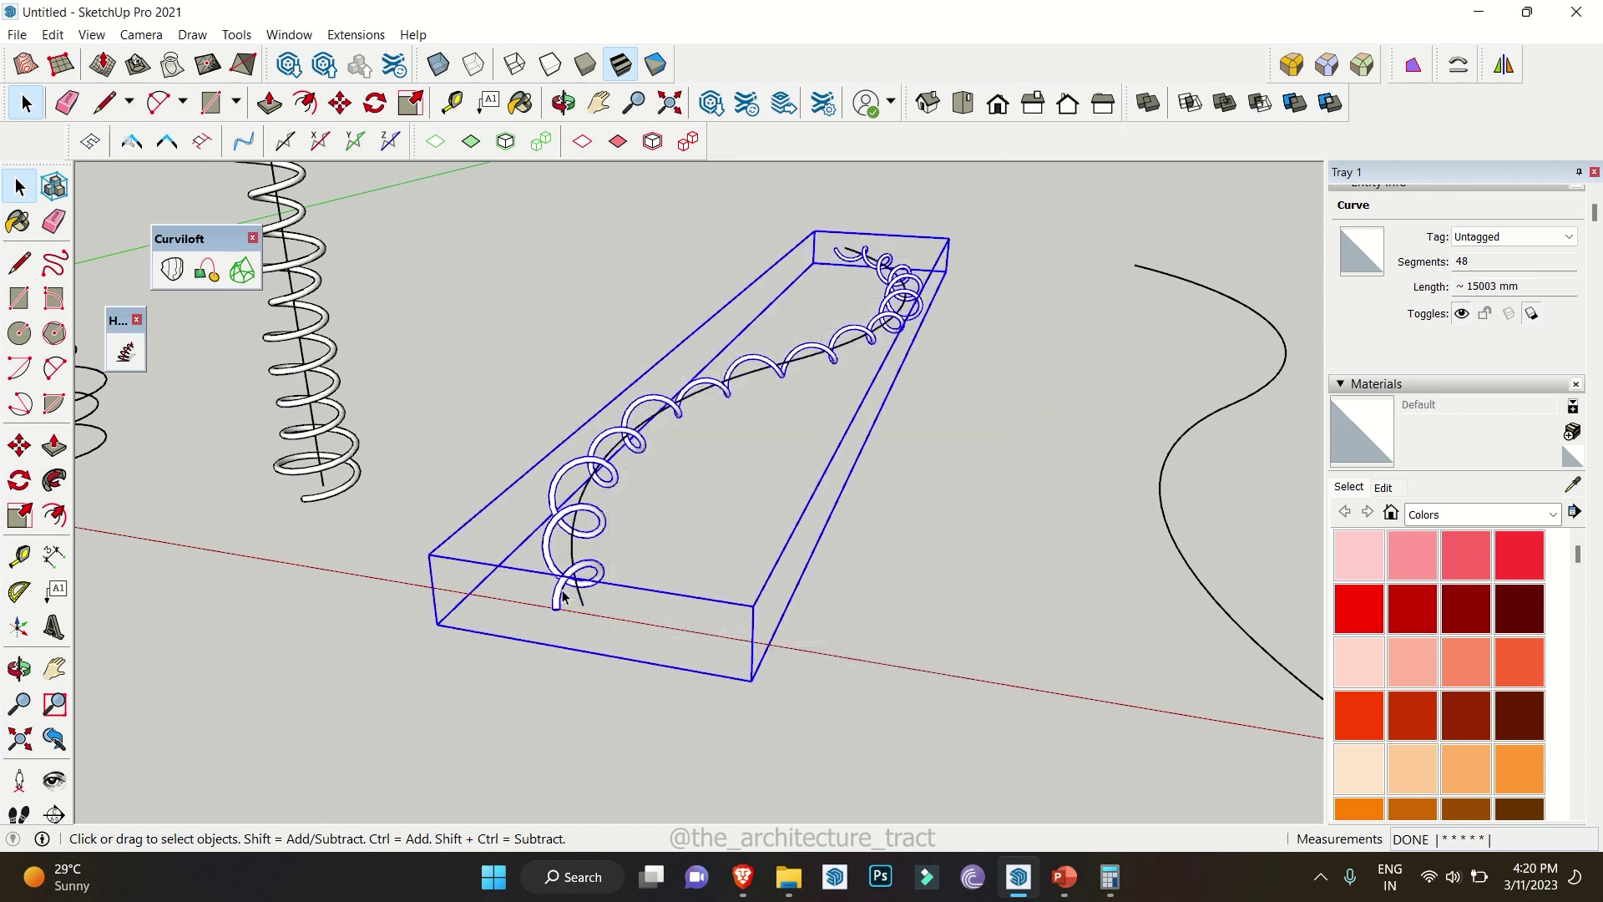
{"action": "key", "text": "Delete"}
{"action": "left_click", "coordinate": [573, 560]}
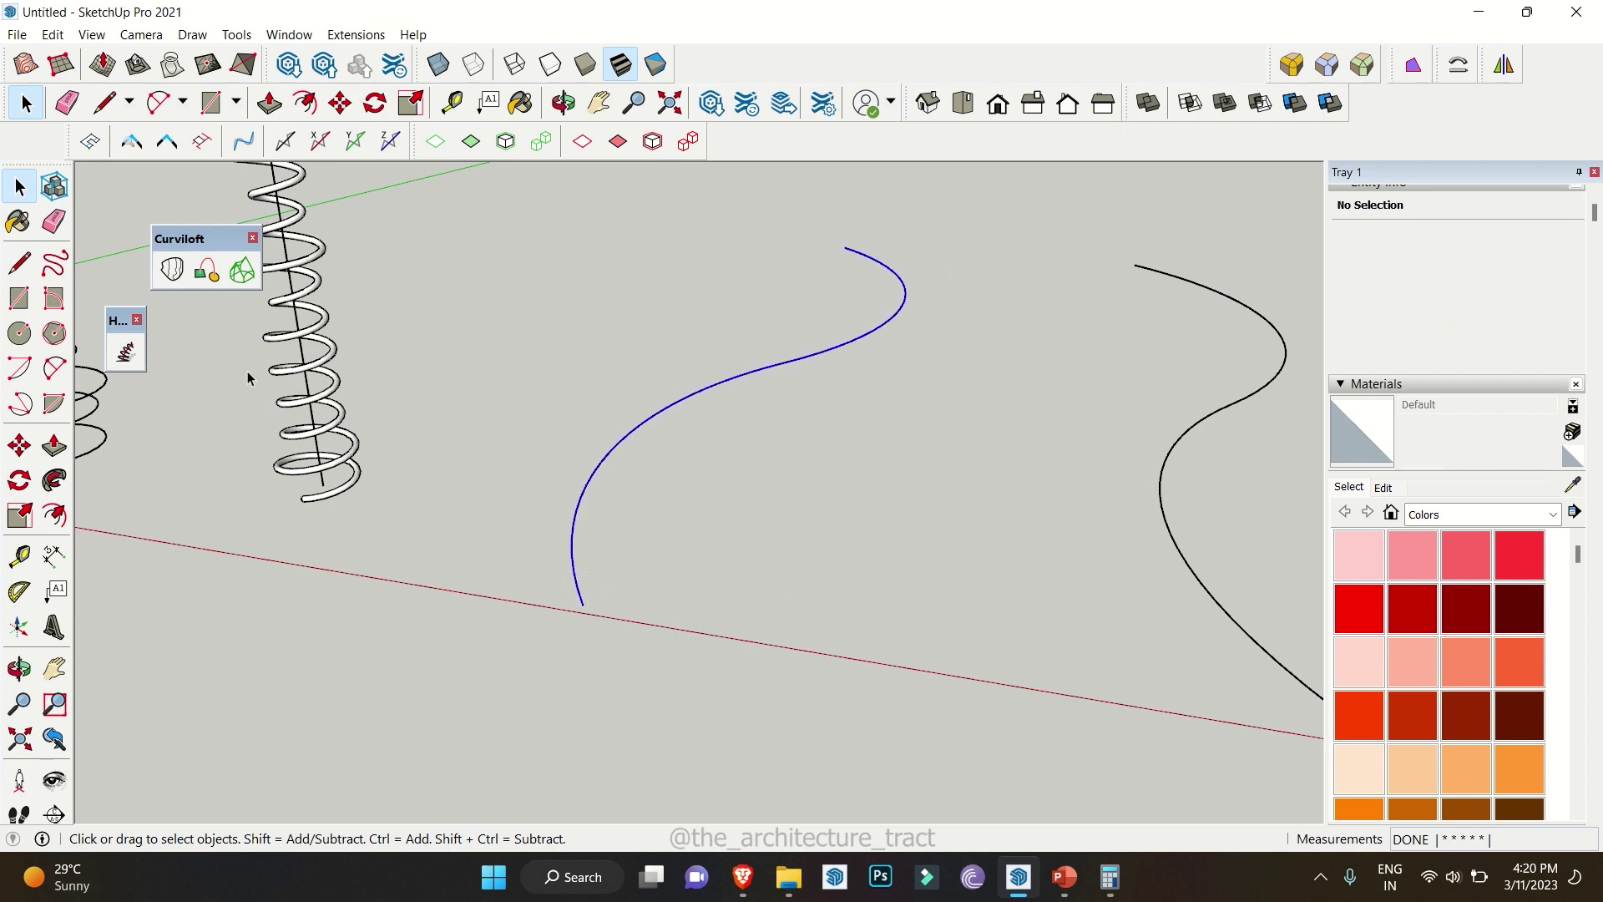
Rebuild the helix tube along the S-curve with Noise set to 0
{"action": "left_click", "coordinate": [125, 351]}
{"action": "key", "text": "Tab"}
{"action": "key", "text": "Tab"}
{"action": "key", "text": "Tab"}
{"action": "key", "text": "Tab"}
{"action": "key", "text": "Tab"}
{"action": "type", "text": "0"}
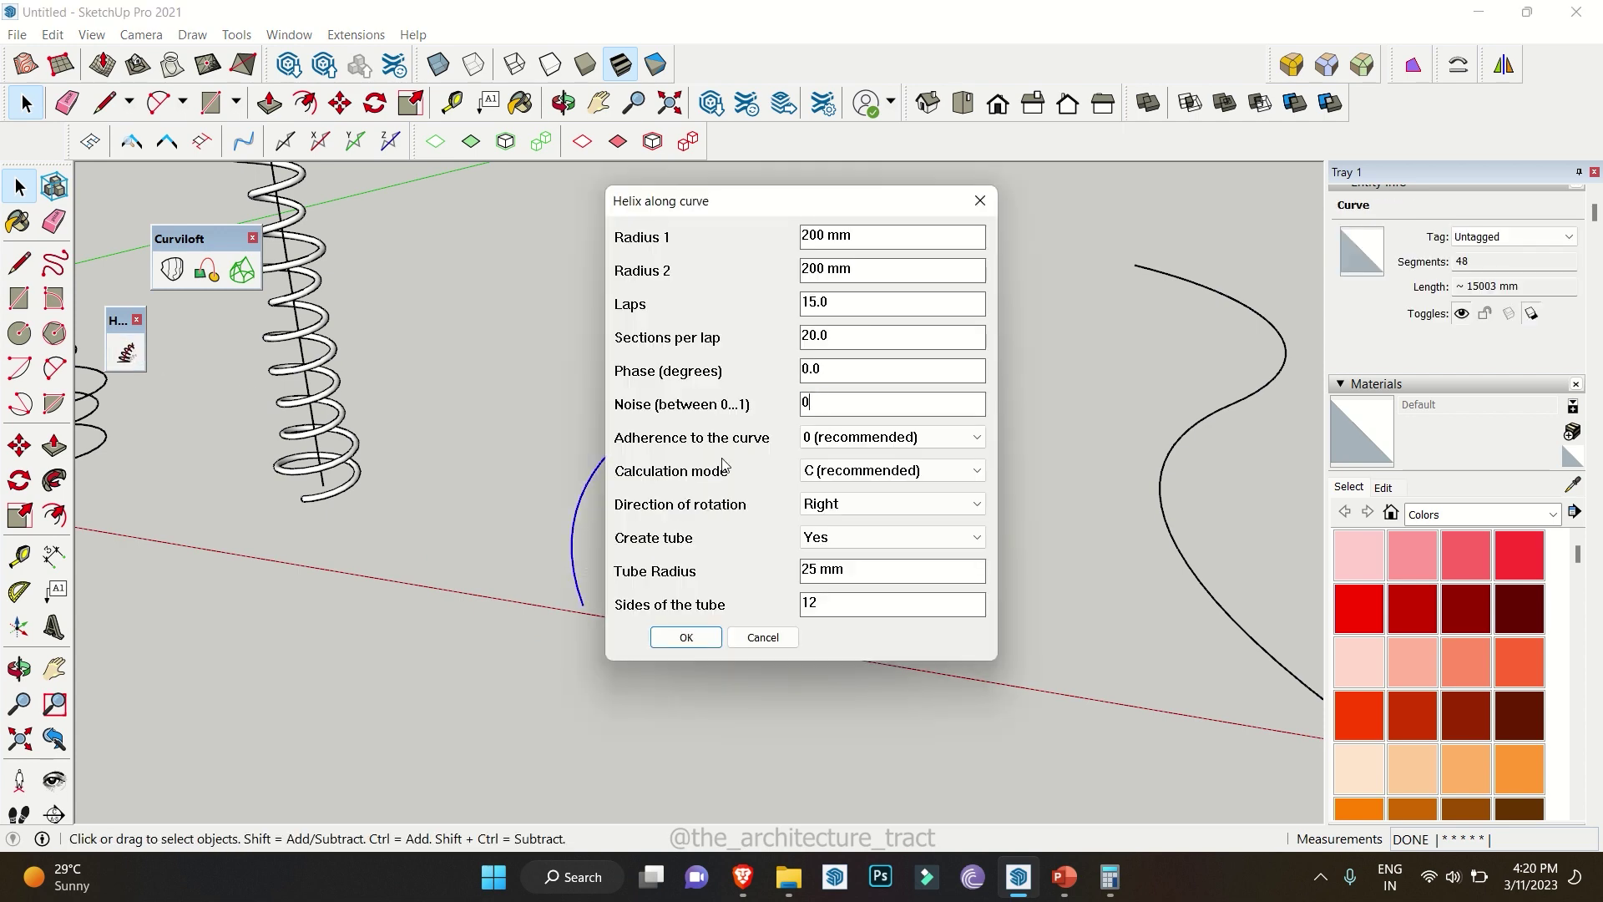
{"action": "left_click", "coordinate": [700, 639]}
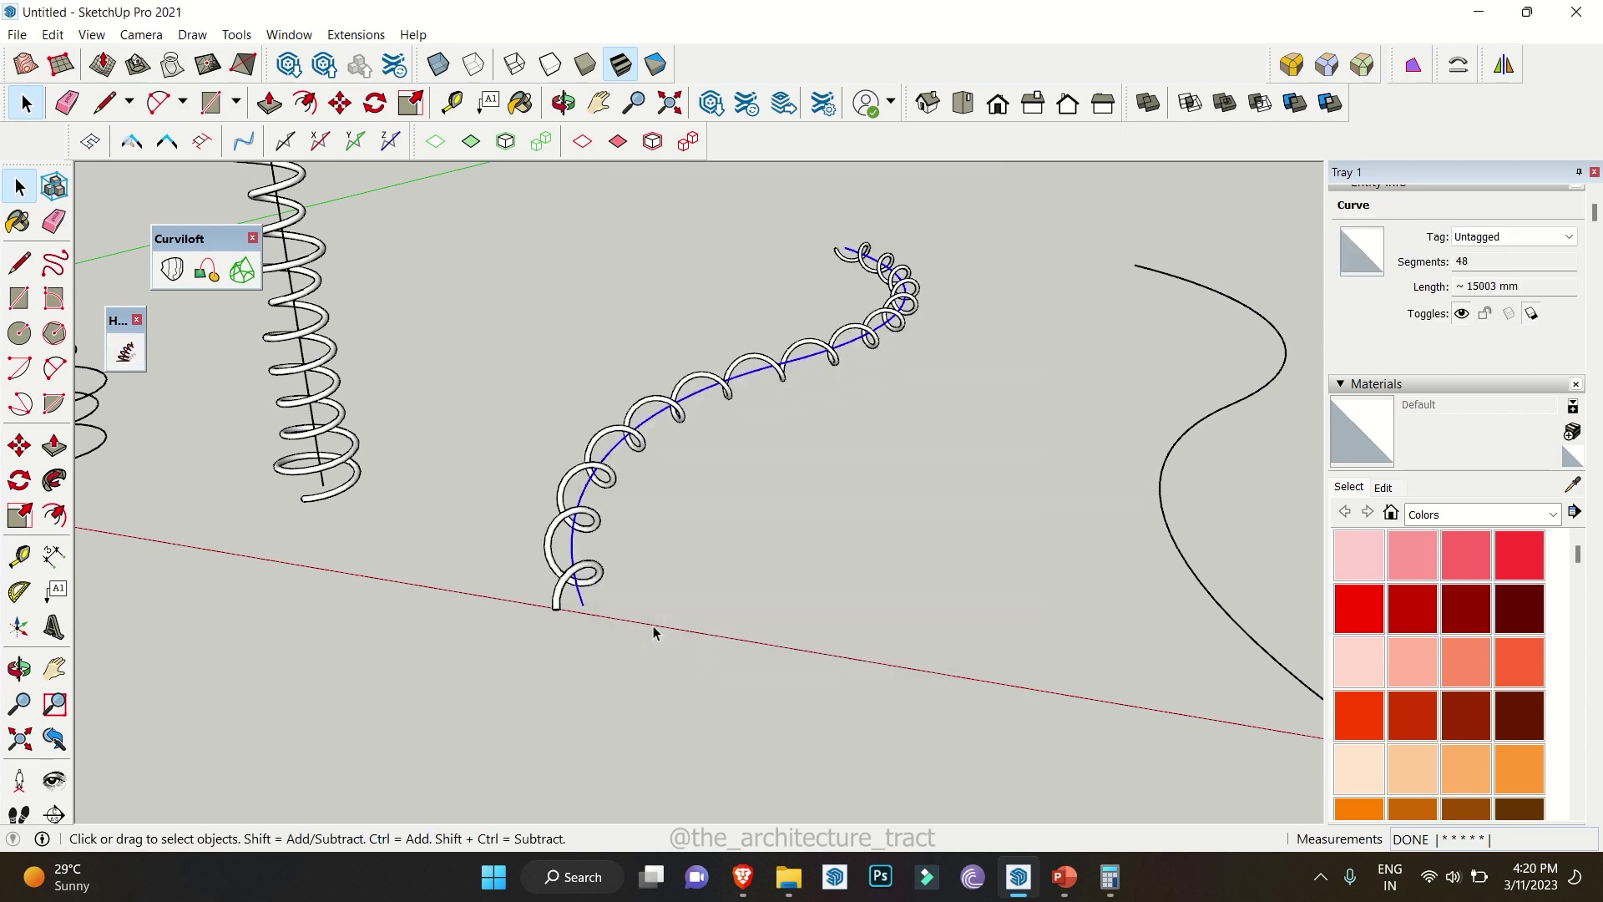
Orbit and zoom to inspect the smooth helix, then reselect its path curve
{"action": "middle_click_drag", "start_coordinate": [639, 624], "coordinate": [991, 334]}
{"action": "scroll", "coordinate": [619, 659], "scroll_direction": "up", "scroll_amount": 3}
{"action": "scroll", "coordinate": [594, 654], "scroll_direction": "up", "scroll_amount": 3}
{"action": "left_click", "coordinate": [549, 635]}
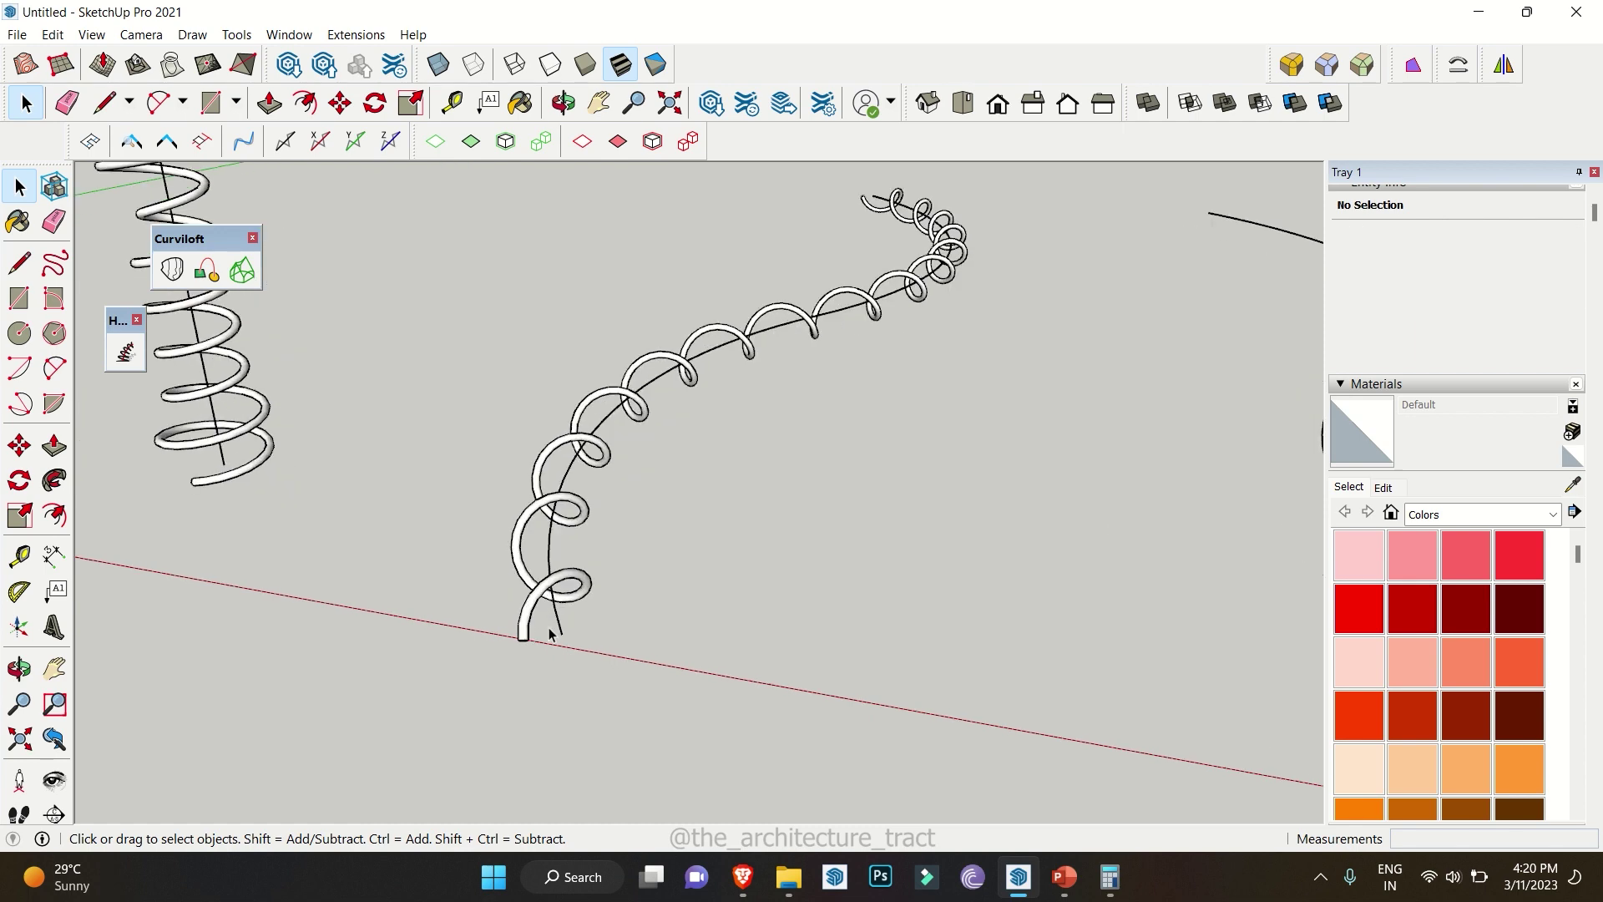
{"action": "left_click", "coordinate": [547, 632]}
Add a second helix strand along the curve with Phase 45°
{"action": "left_click", "coordinate": [125, 351]}
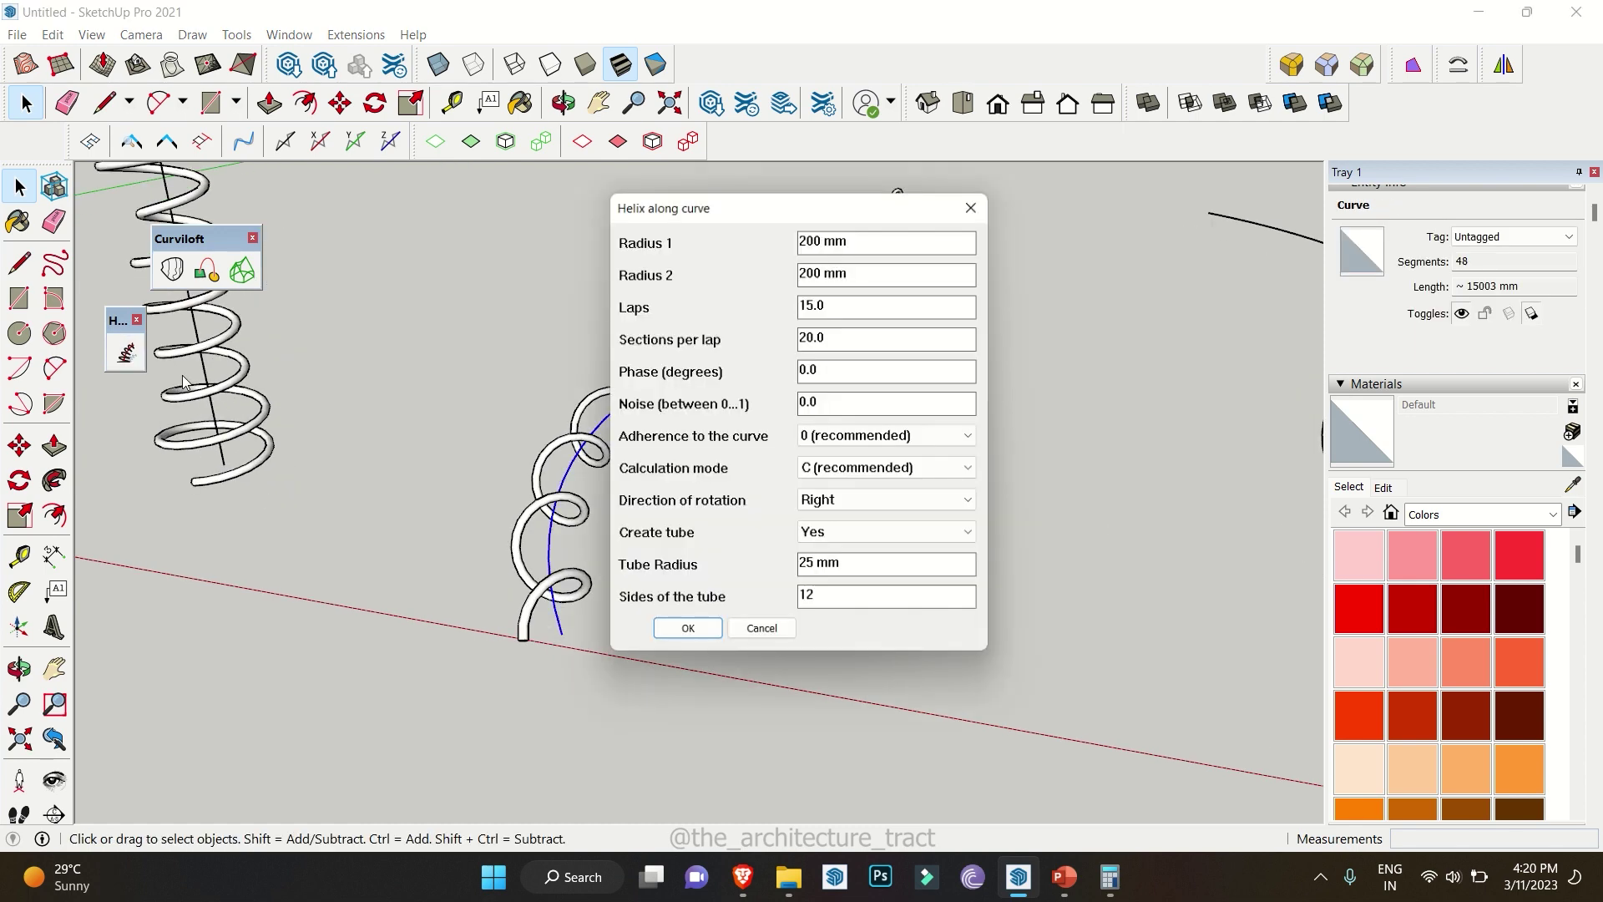
{"action": "left_click_drag", "start_coordinate": [702, 203], "coordinate": [848, 210]}
{"action": "double_click", "coordinate": [943, 382]}
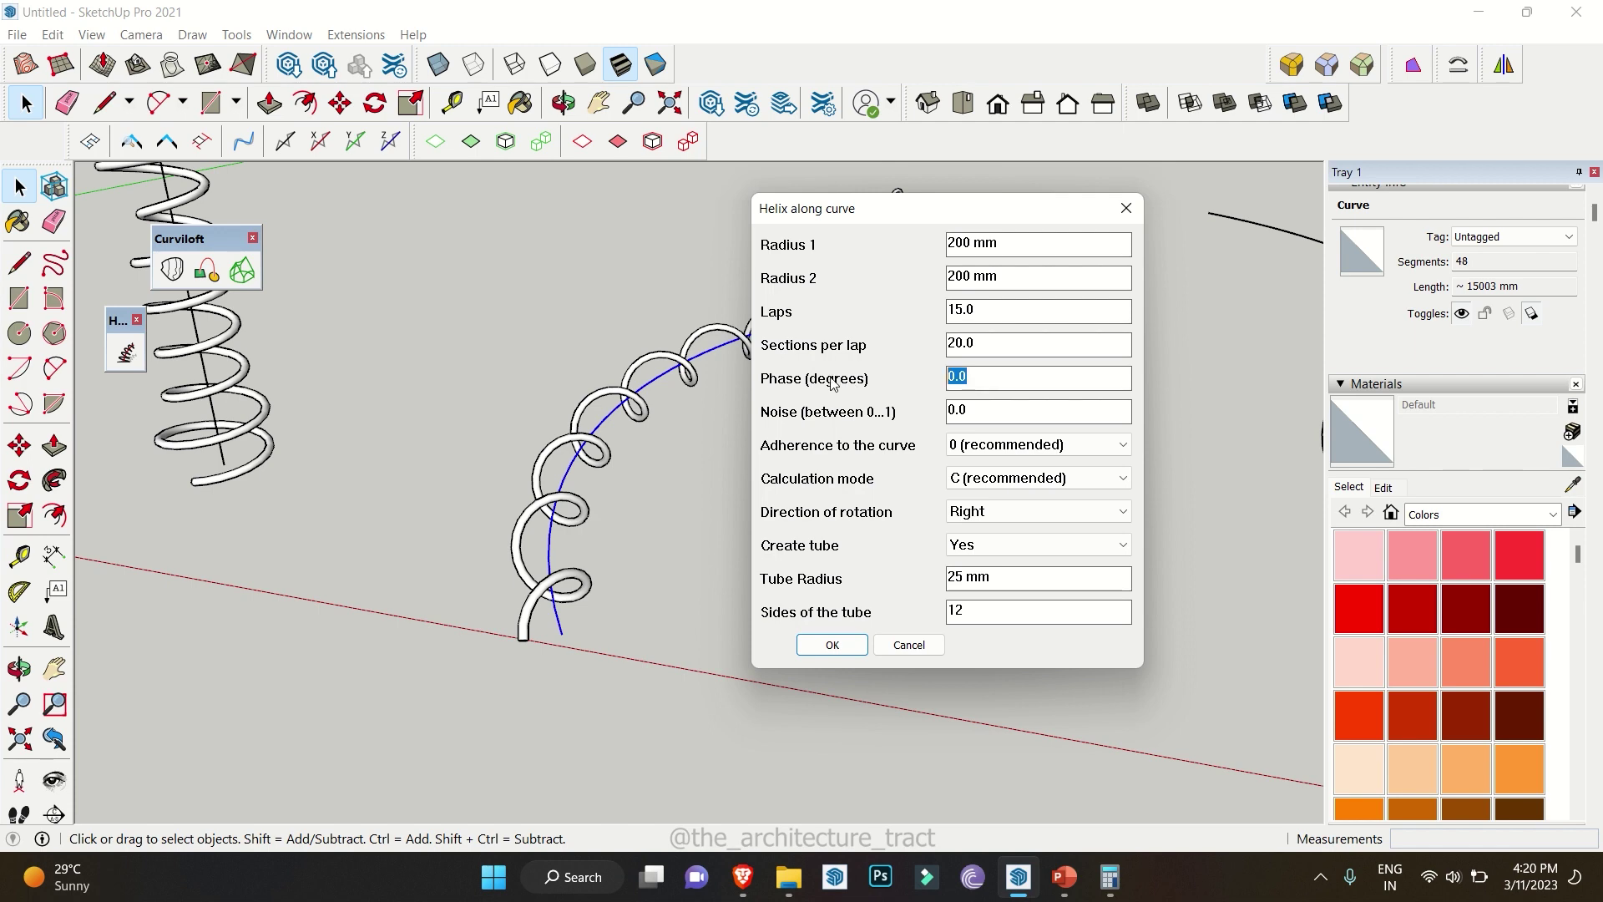
{"action": "type", "text": "45"}
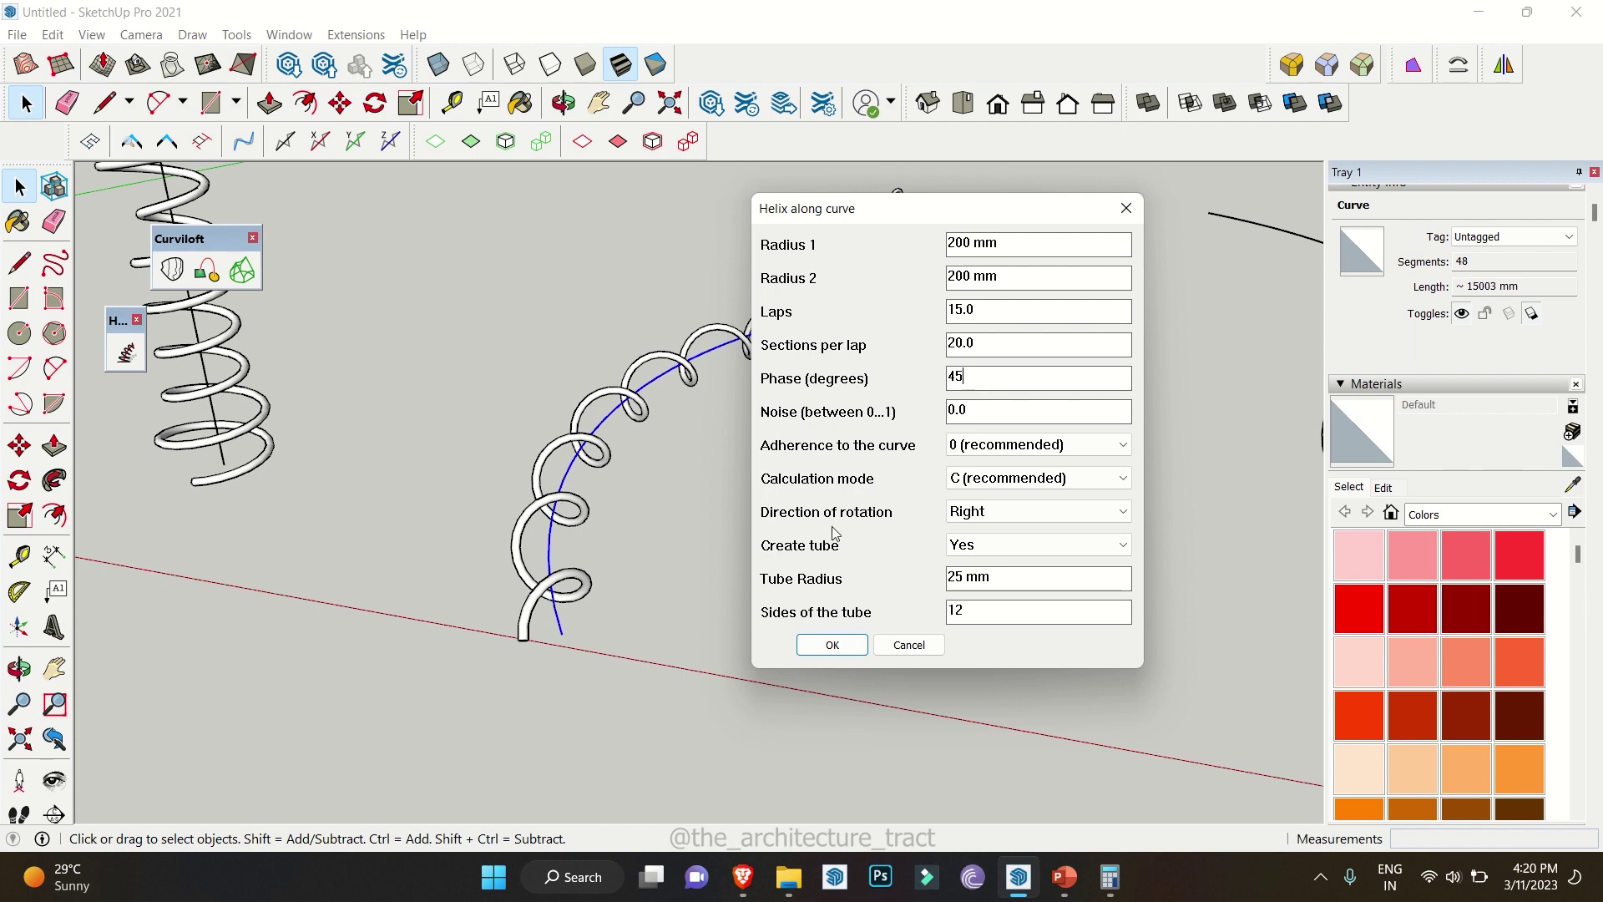
{"action": "left_click", "coordinate": [831, 646]}
{"action": "middle_click_drag", "start_coordinate": [742, 652], "coordinate": [794, 763]}
{"action": "scroll", "coordinate": [794, 777], "scroll_direction": "up", "scroll_amount": 2}
Add another helix strand along the curve with Phase 90°
{"action": "left_click", "coordinate": [126, 353]}
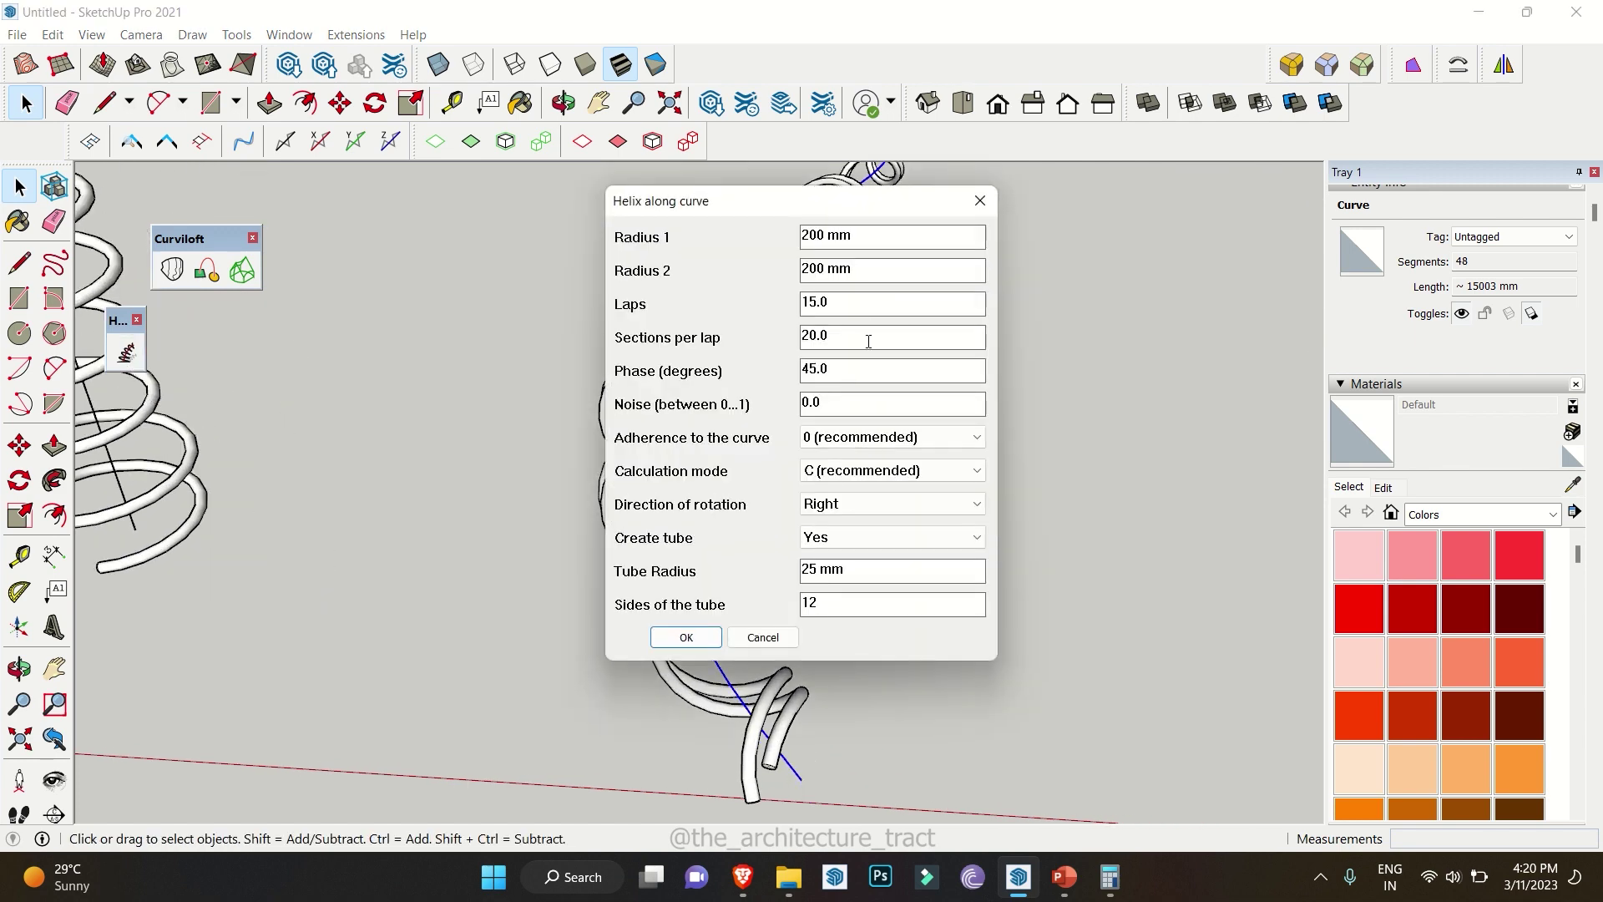
{"action": "double_click", "coordinate": [839, 365]}
{"action": "type", "text": "90"}
{"action": "left_click", "coordinate": [686, 637]}
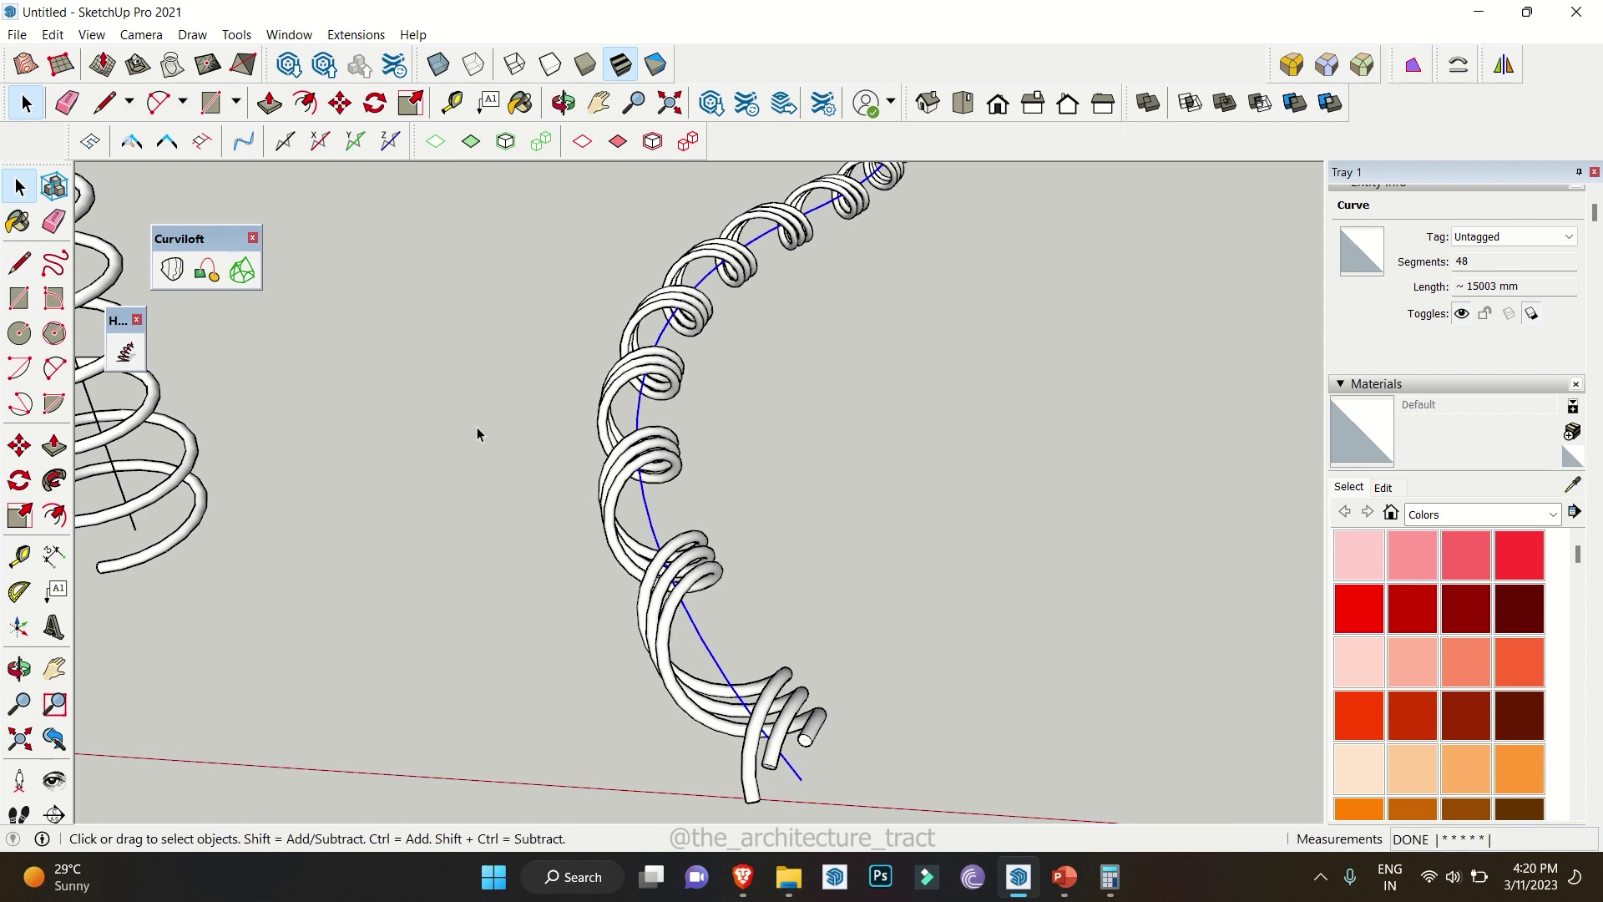
{"action": "middle_click_drag", "start_coordinate": [478, 428], "coordinate": [718, 635]}
Reselect the path curve and add a helix strand with Phase 135°
{"action": "left_click", "coordinate": [746, 670]}
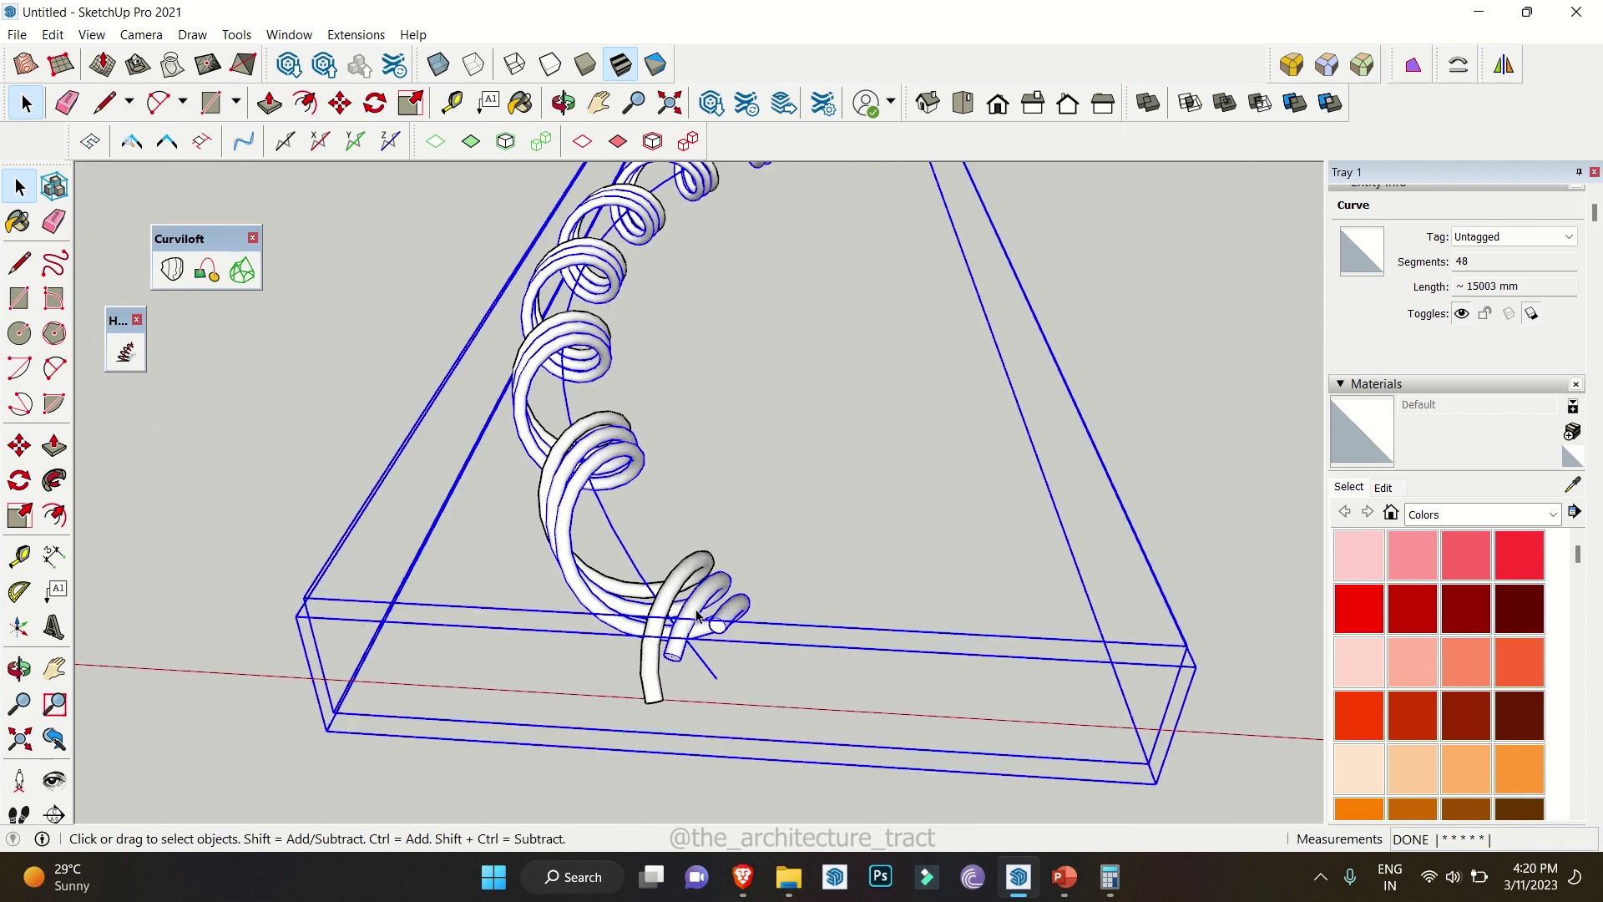
{"action": "left_click", "coordinate": [746, 671]}
{"action": "left_click", "coordinate": [706, 673]}
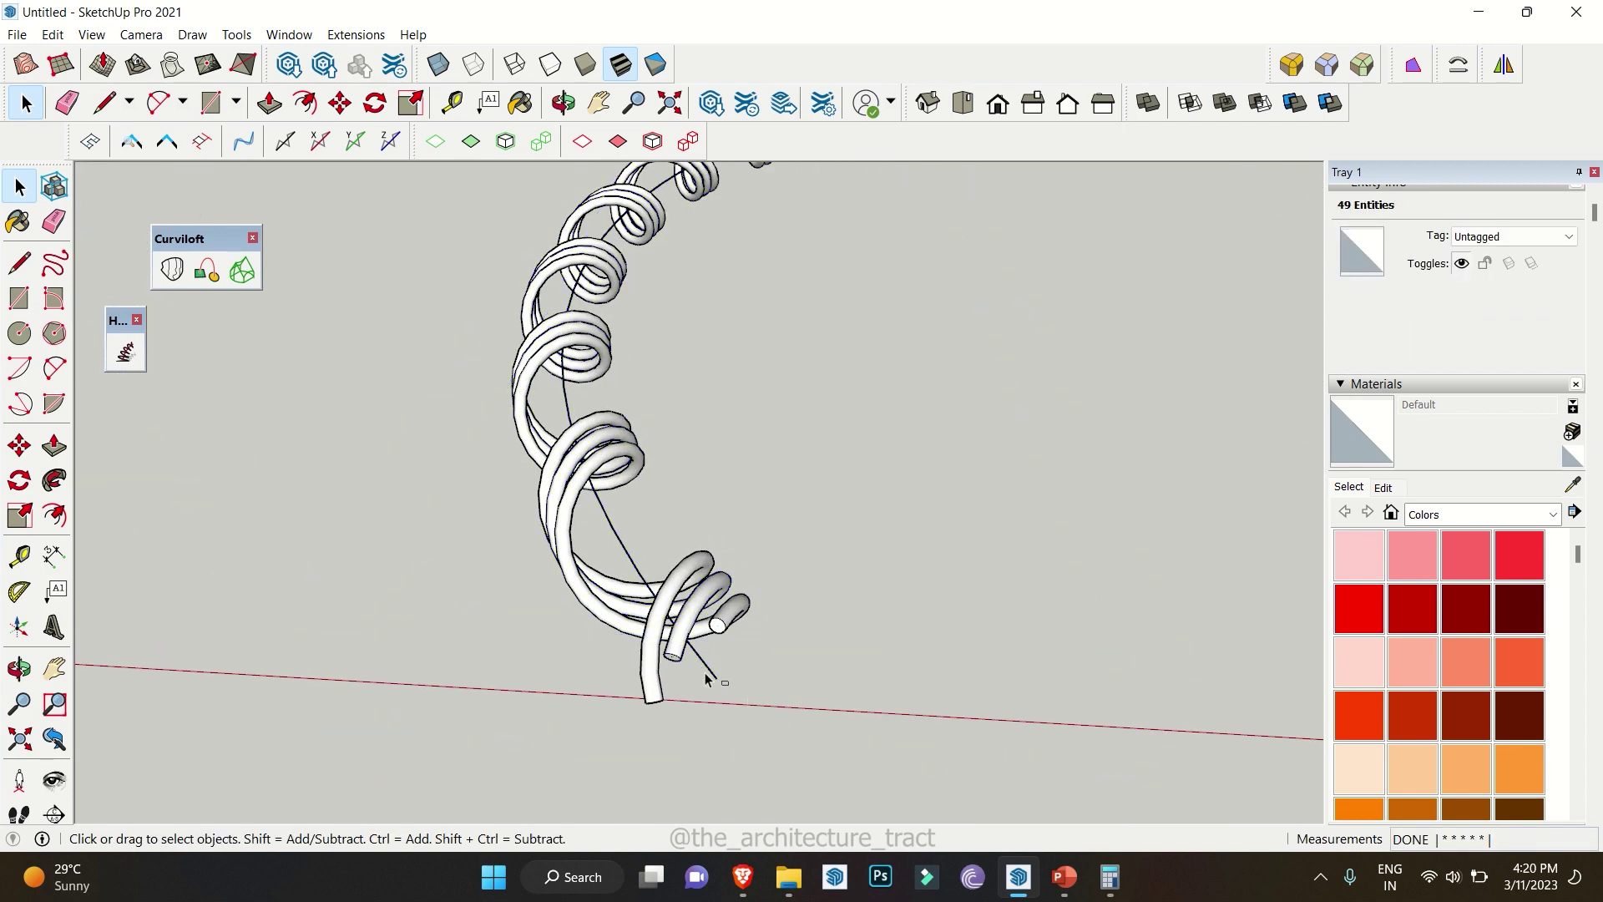
{"action": "left_click", "coordinate": [708, 672]}
{"action": "left_click", "coordinate": [126, 351]}
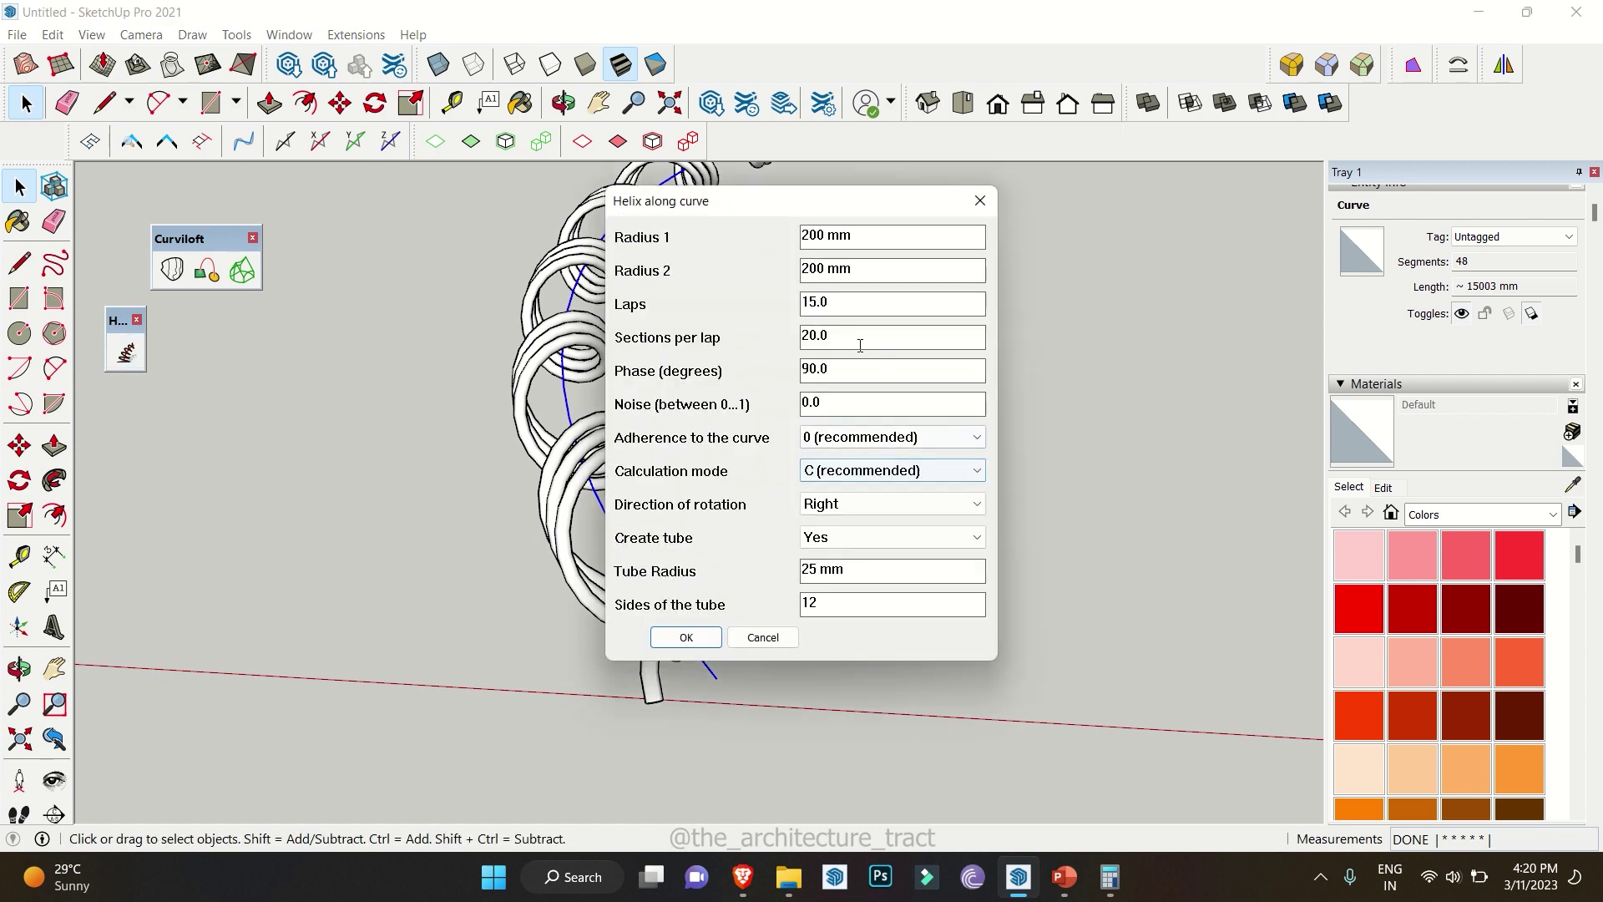
{"action": "double_click", "coordinate": [815, 371]}
{"action": "type", "text": "135"}
{"action": "left_click", "coordinate": [688, 636]}
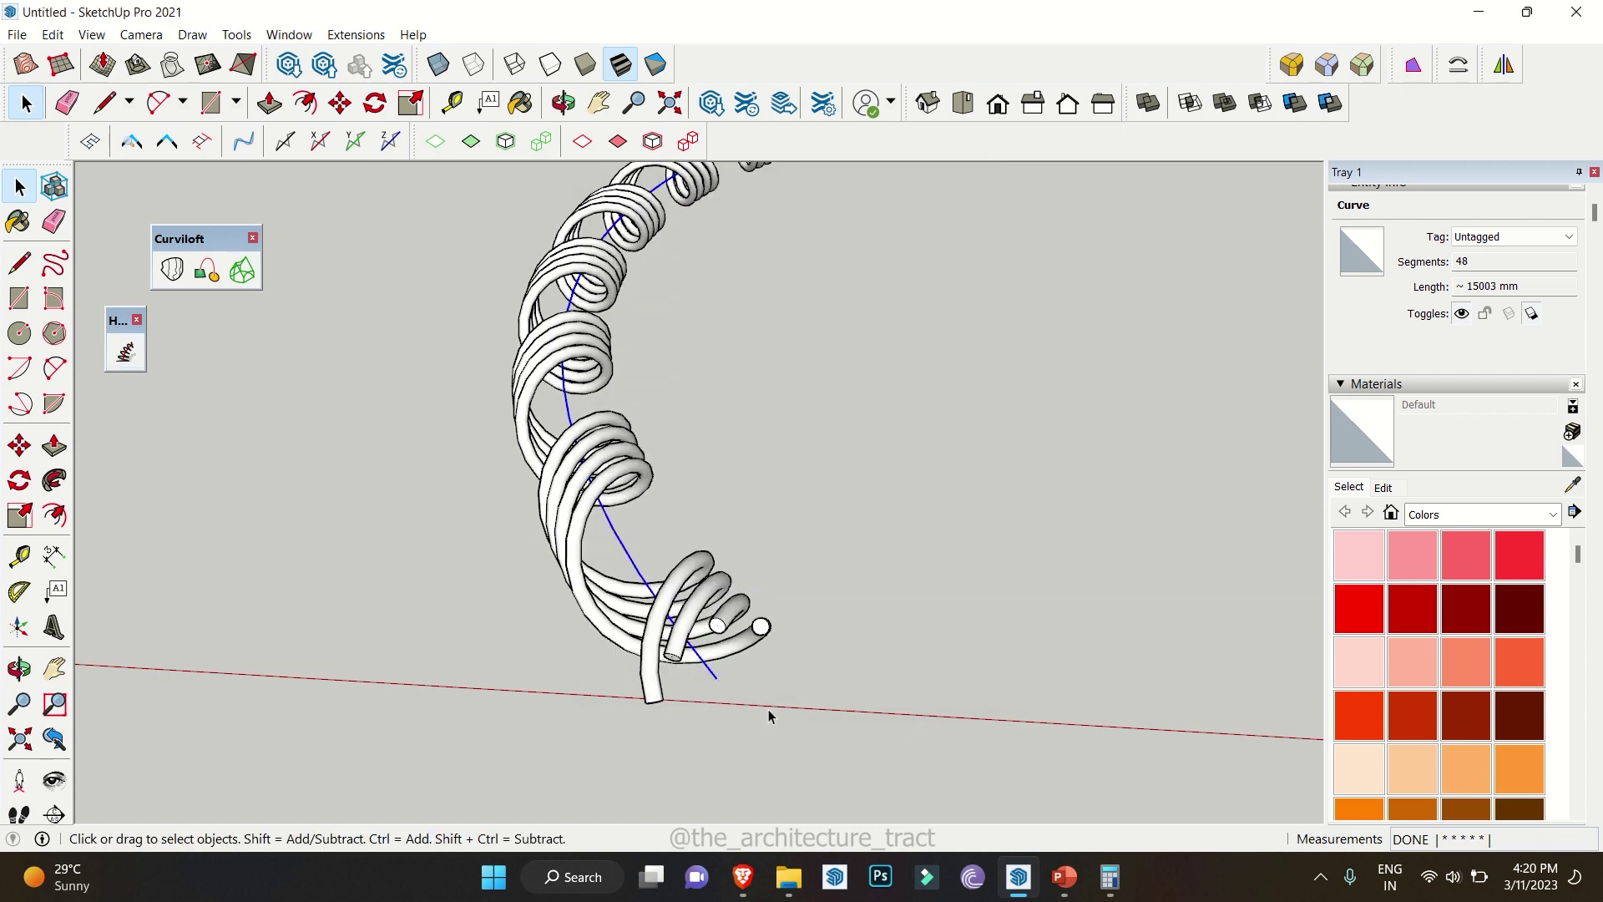
{"action": "left_click_drag", "start_coordinate": [765, 710], "coordinate": [694, 667]}
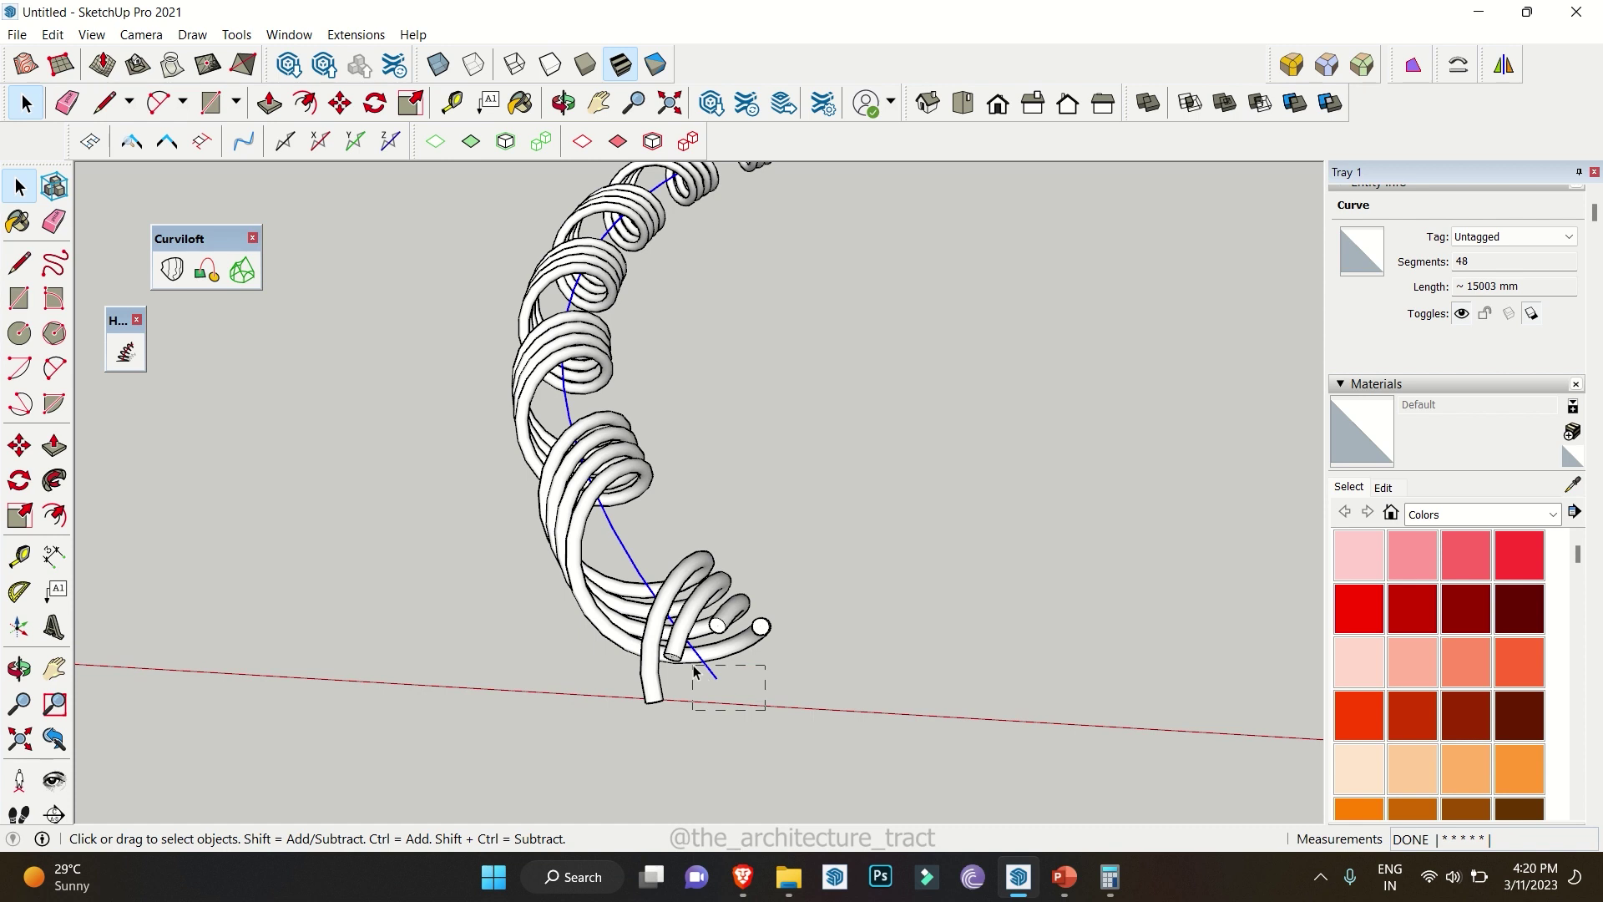
{"action": "left_click", "coordinate": [126, 351]}
Add helix strands along the curve with Phase 180° and 225°
{"action": "left_click_drag", "start_coordinate": [872, 369], "coordinate": [715, 367]}
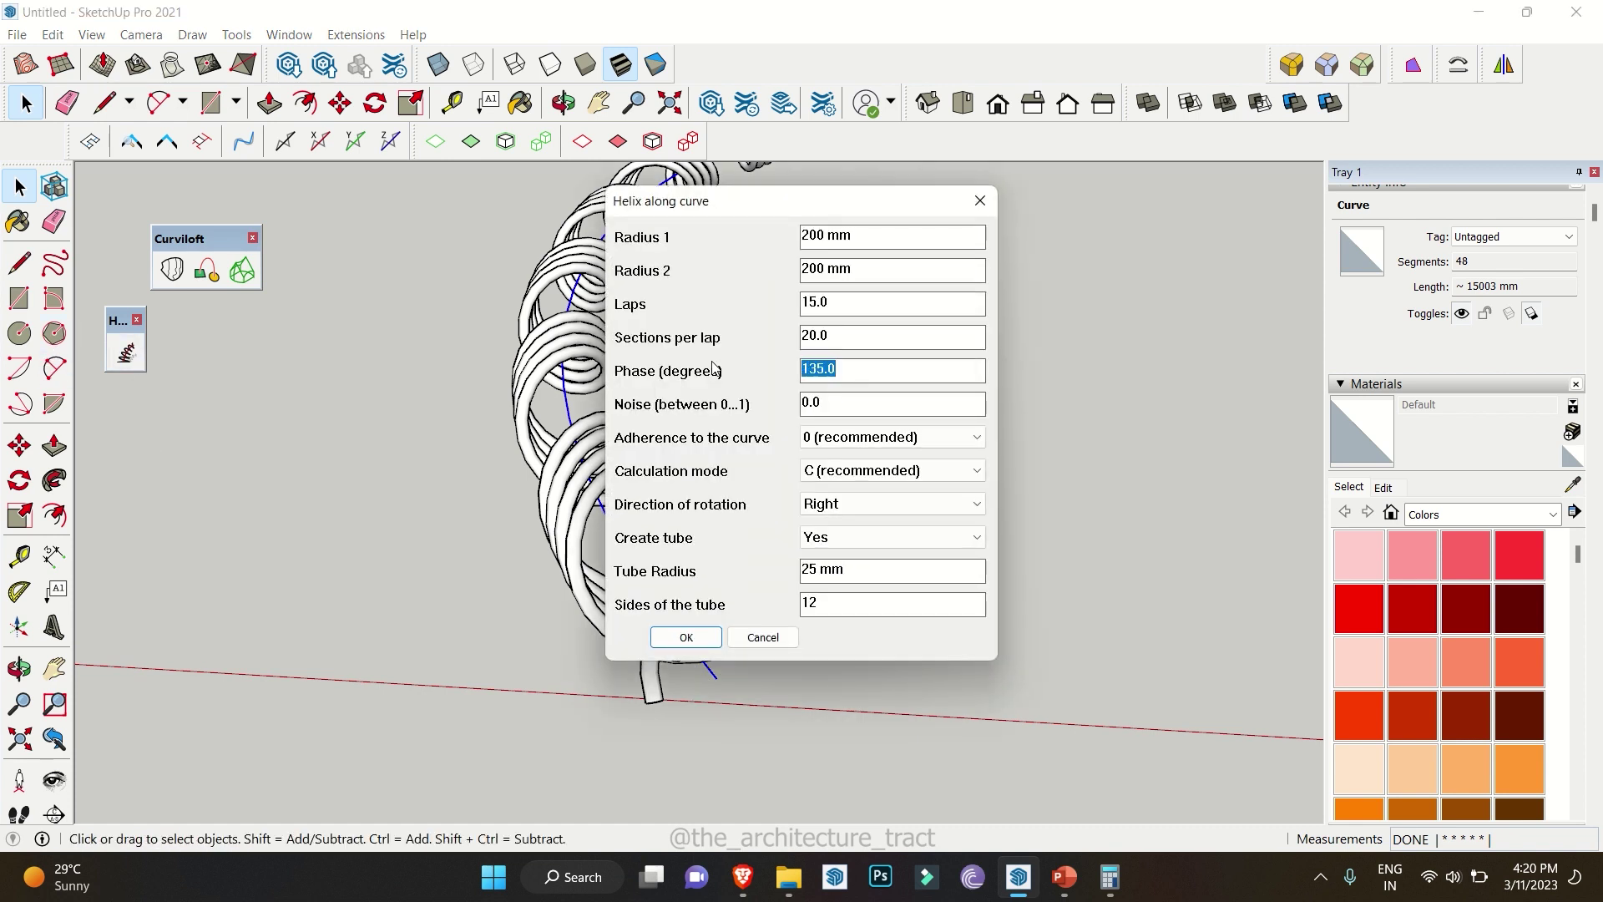
{"action": "type", "text": "180"}
{"action": "left_click", "coordinate": [685, 638]}
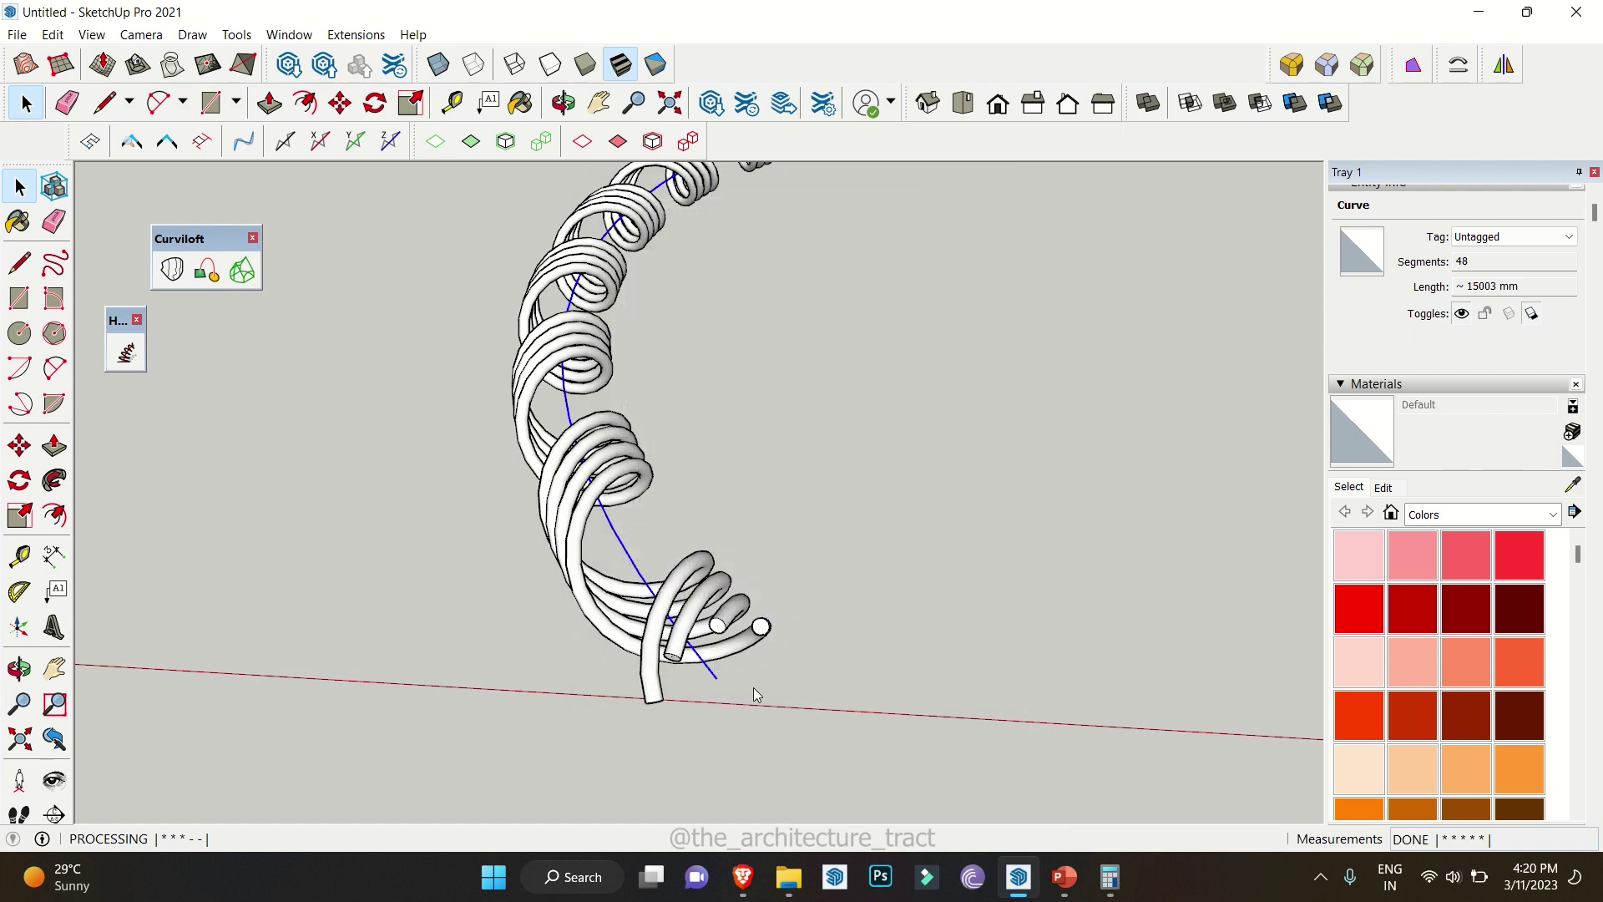
{"action": "left_click", "coordinate": [139, 359]}
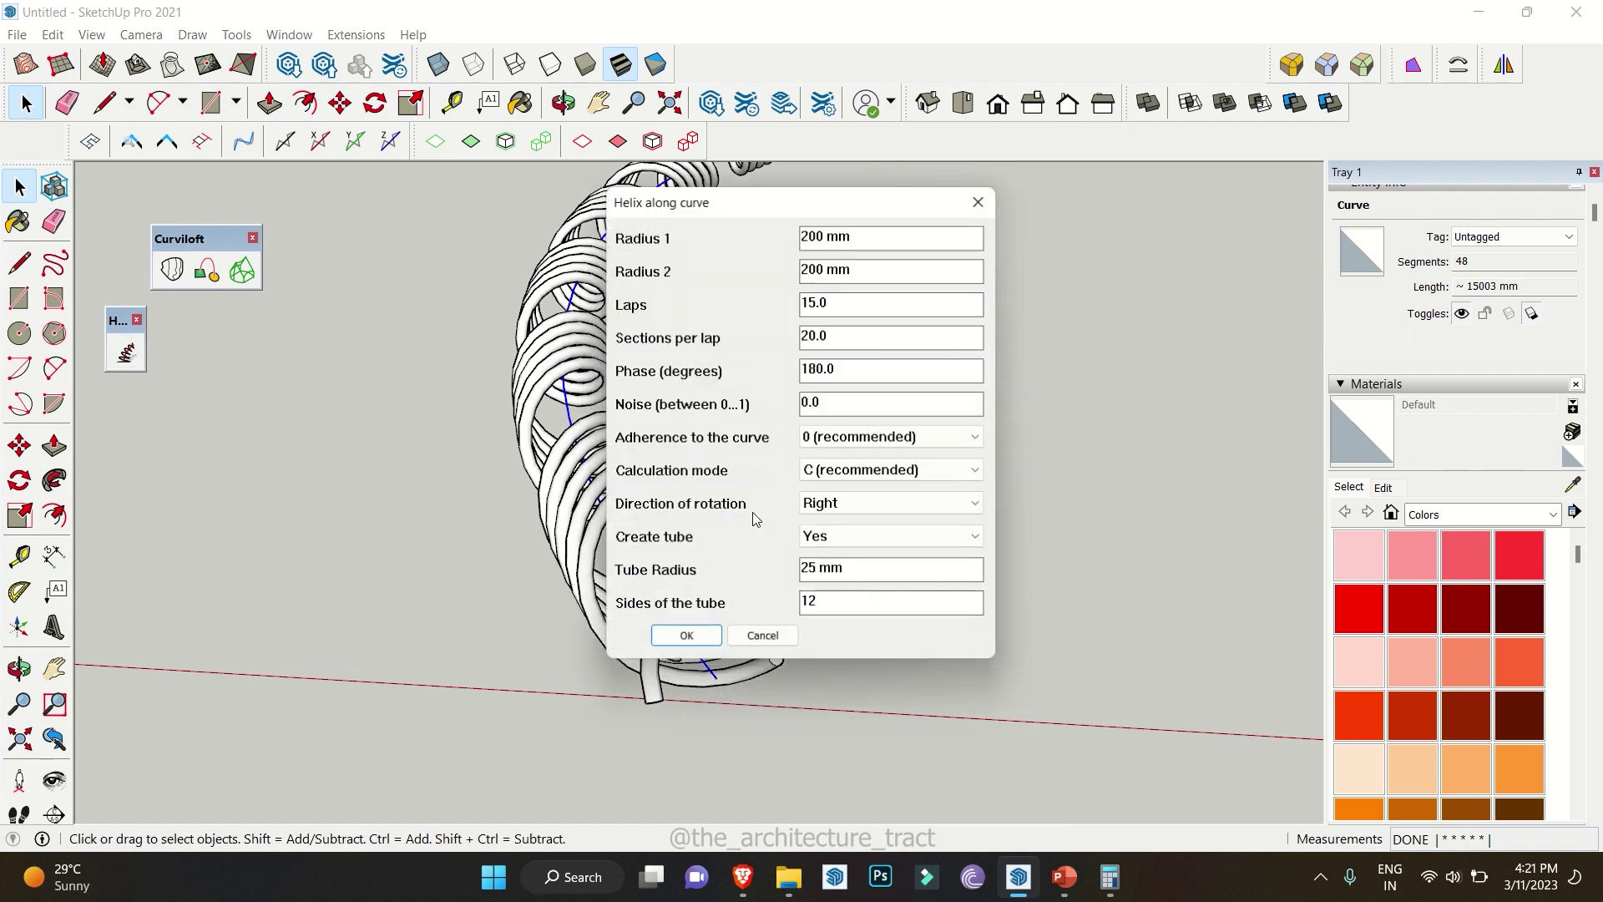
{"action": "left_click_drag", "start_coordinate": [873, 368], "coordinate": [682, 357]}
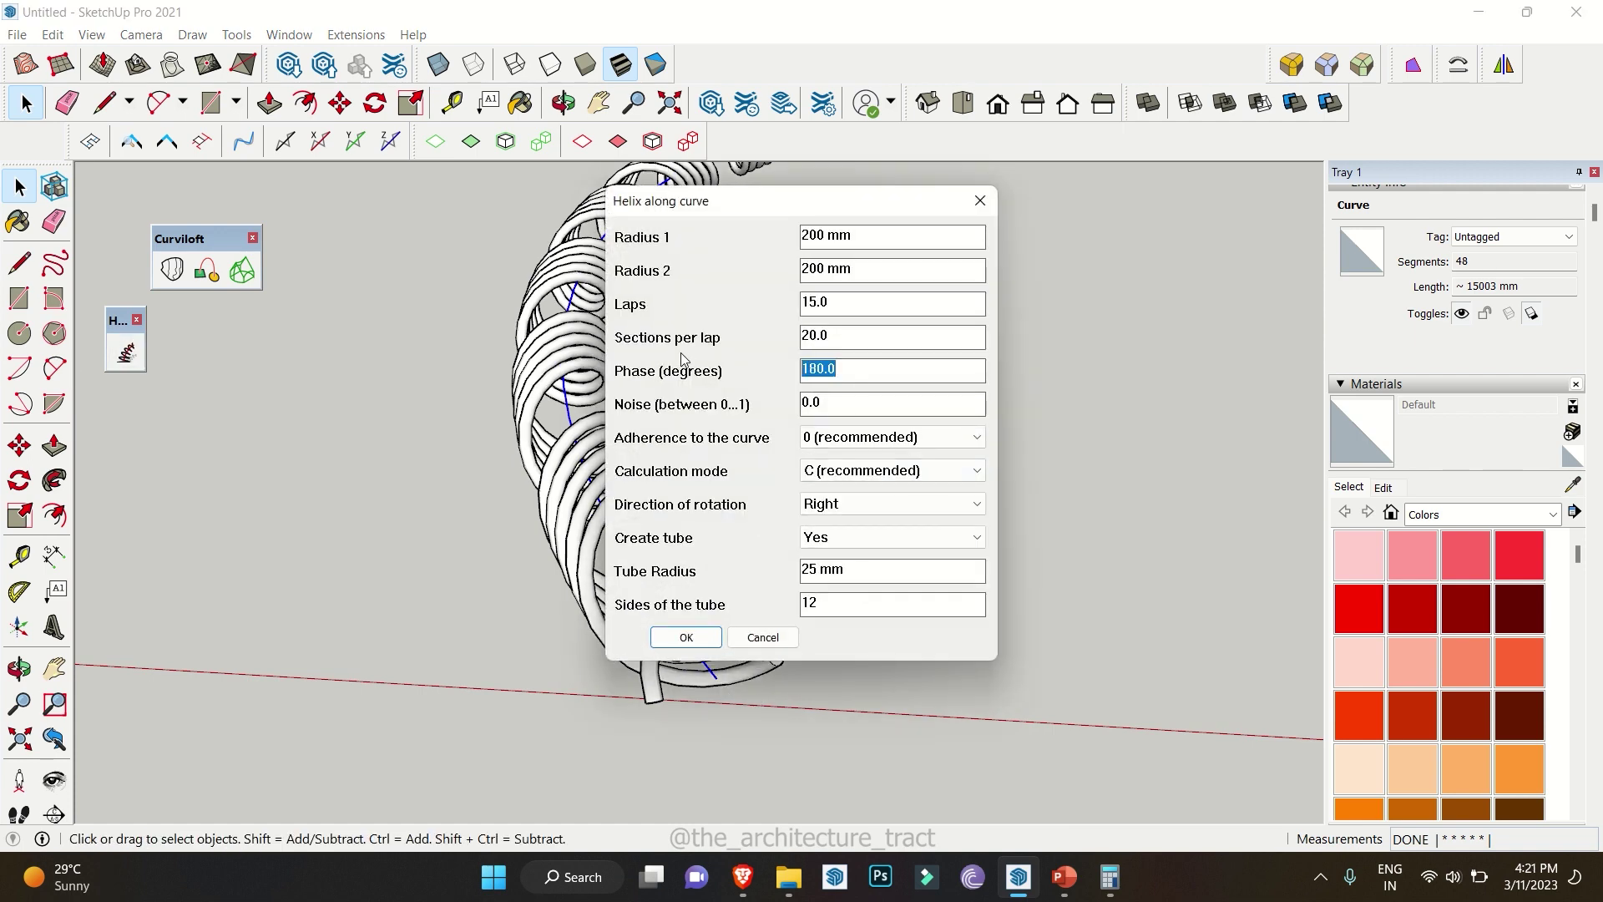
{"action": "type", "text": "225"}
{"action": "left_click", "coordinate": [685, 638]}
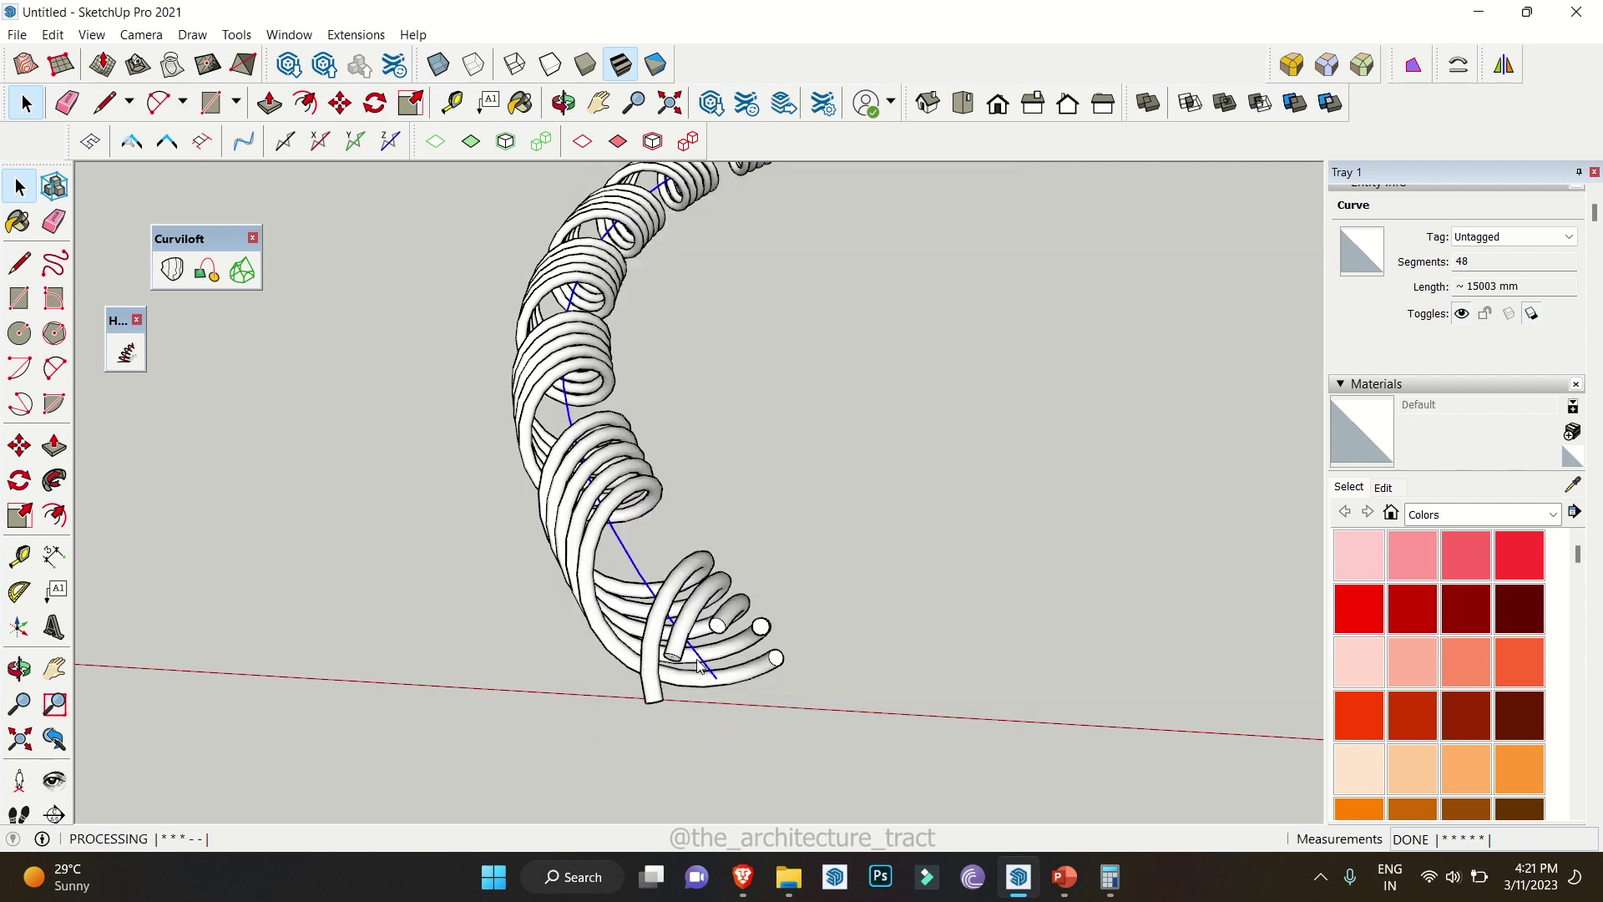
Add helix strands along the curve with Phase 270° and 315°
{"action": "left_click", "coordinate": [143, 367]}
{"action": "left_click_drag", "start_coordinate": [895, 382], "coordinate": [685, 349]}
{"action": "type", "text": "270"}
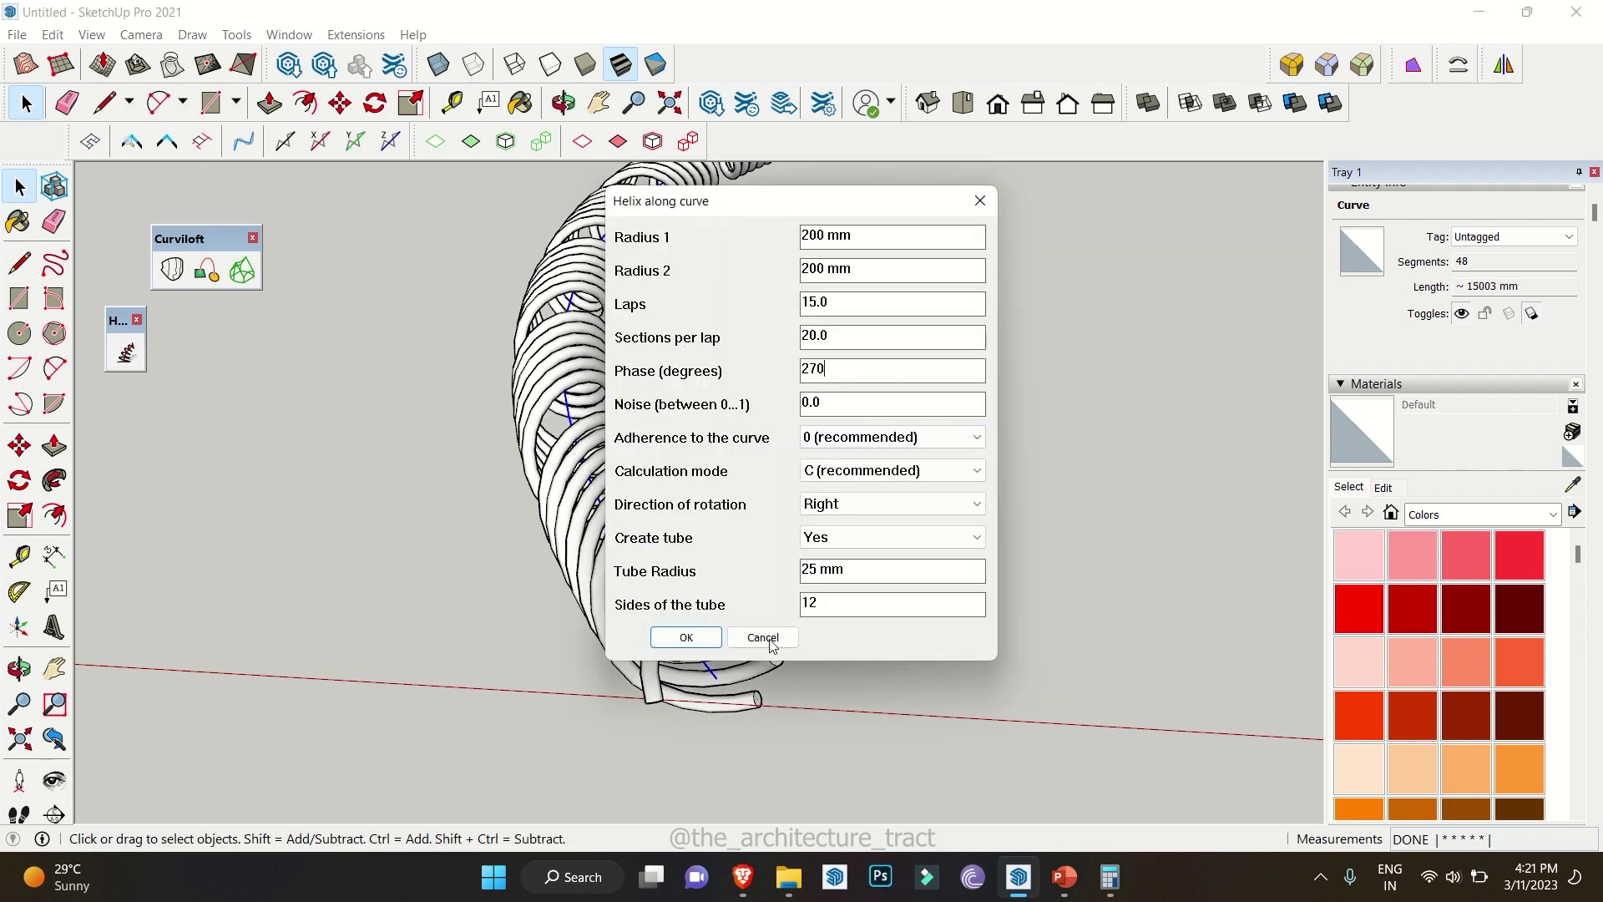
{"action": "left_click", "coordinate": [685, 636]}
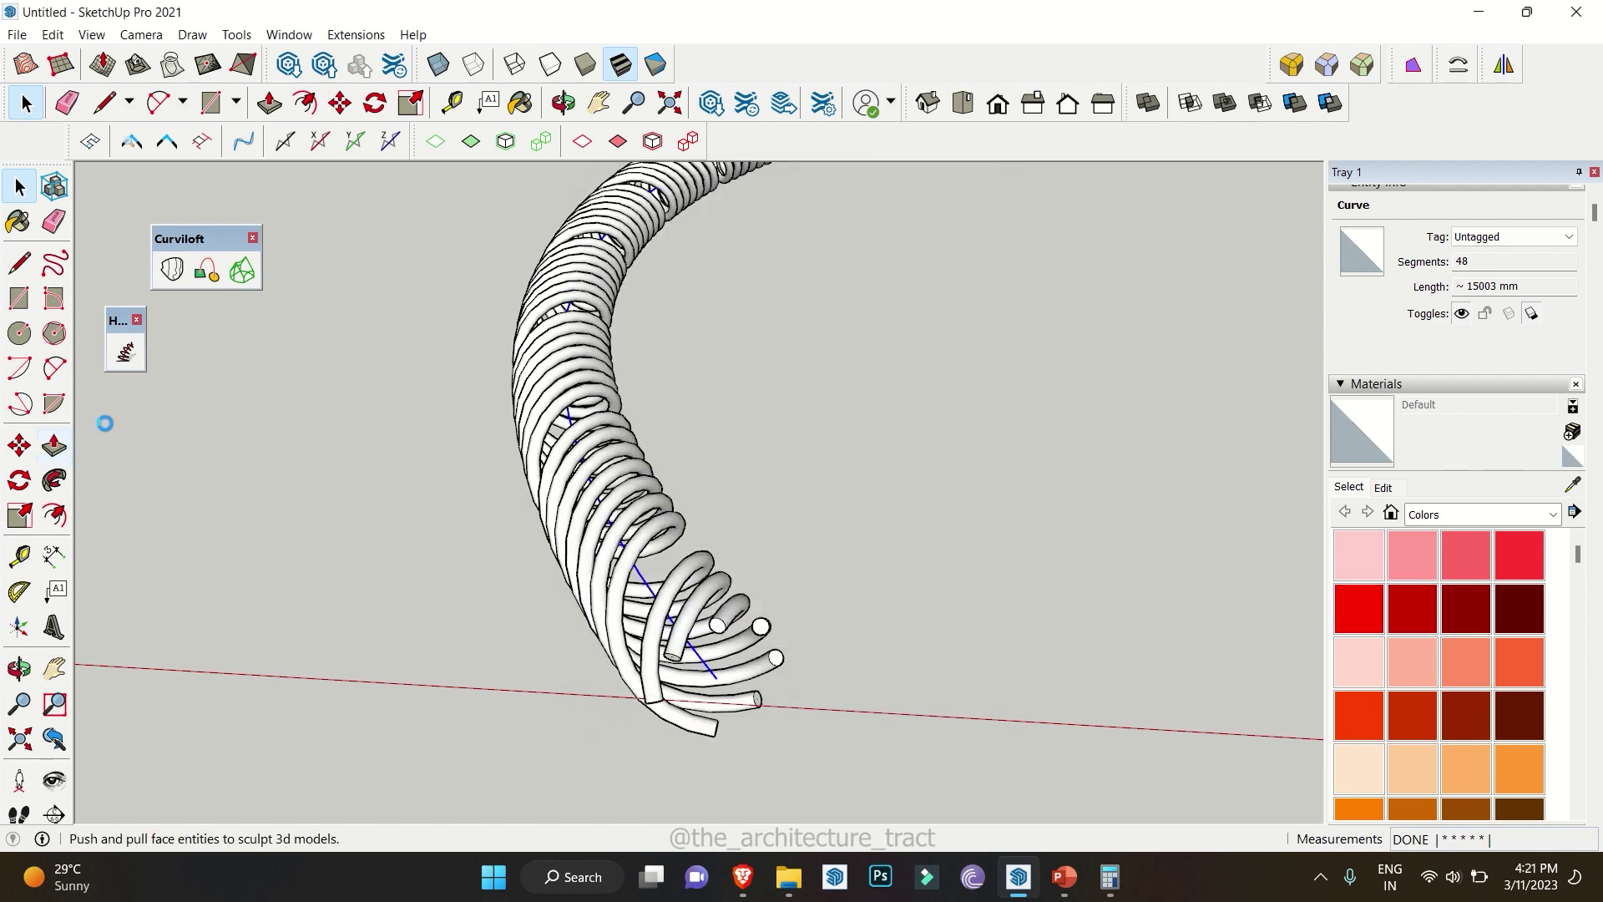
{"action": "left_click", "coordinate": [125, 352]}
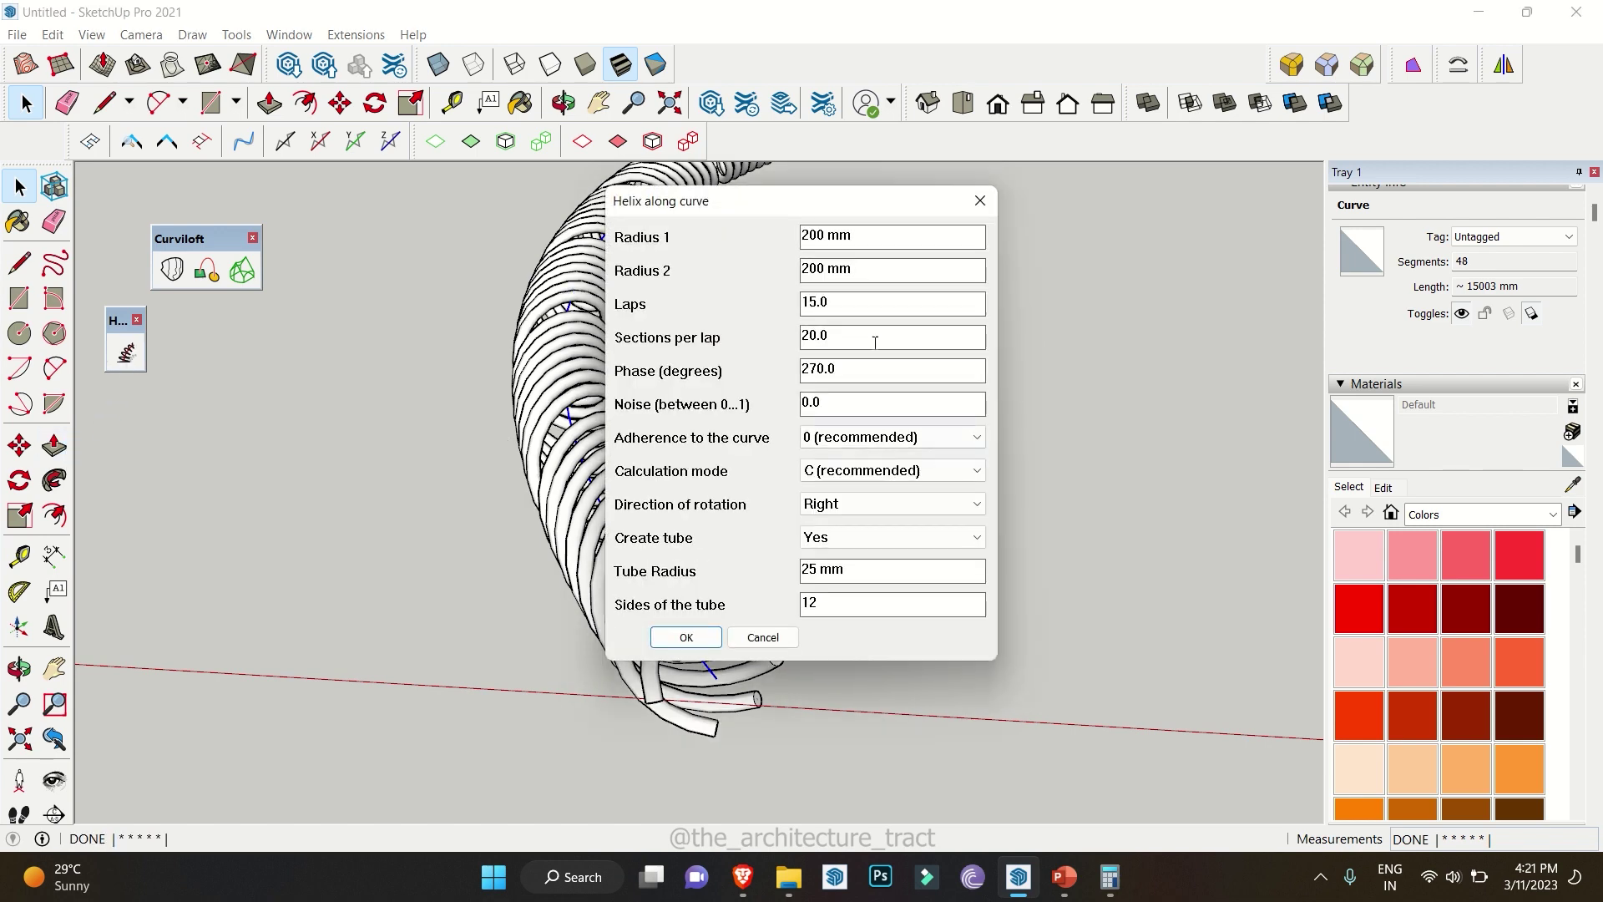
{"action": "double_click", "coordinate": [818, 371]}
{"action": "type", "text": "315"}
{"action": "left_click", "coordinate": [685, 637]}
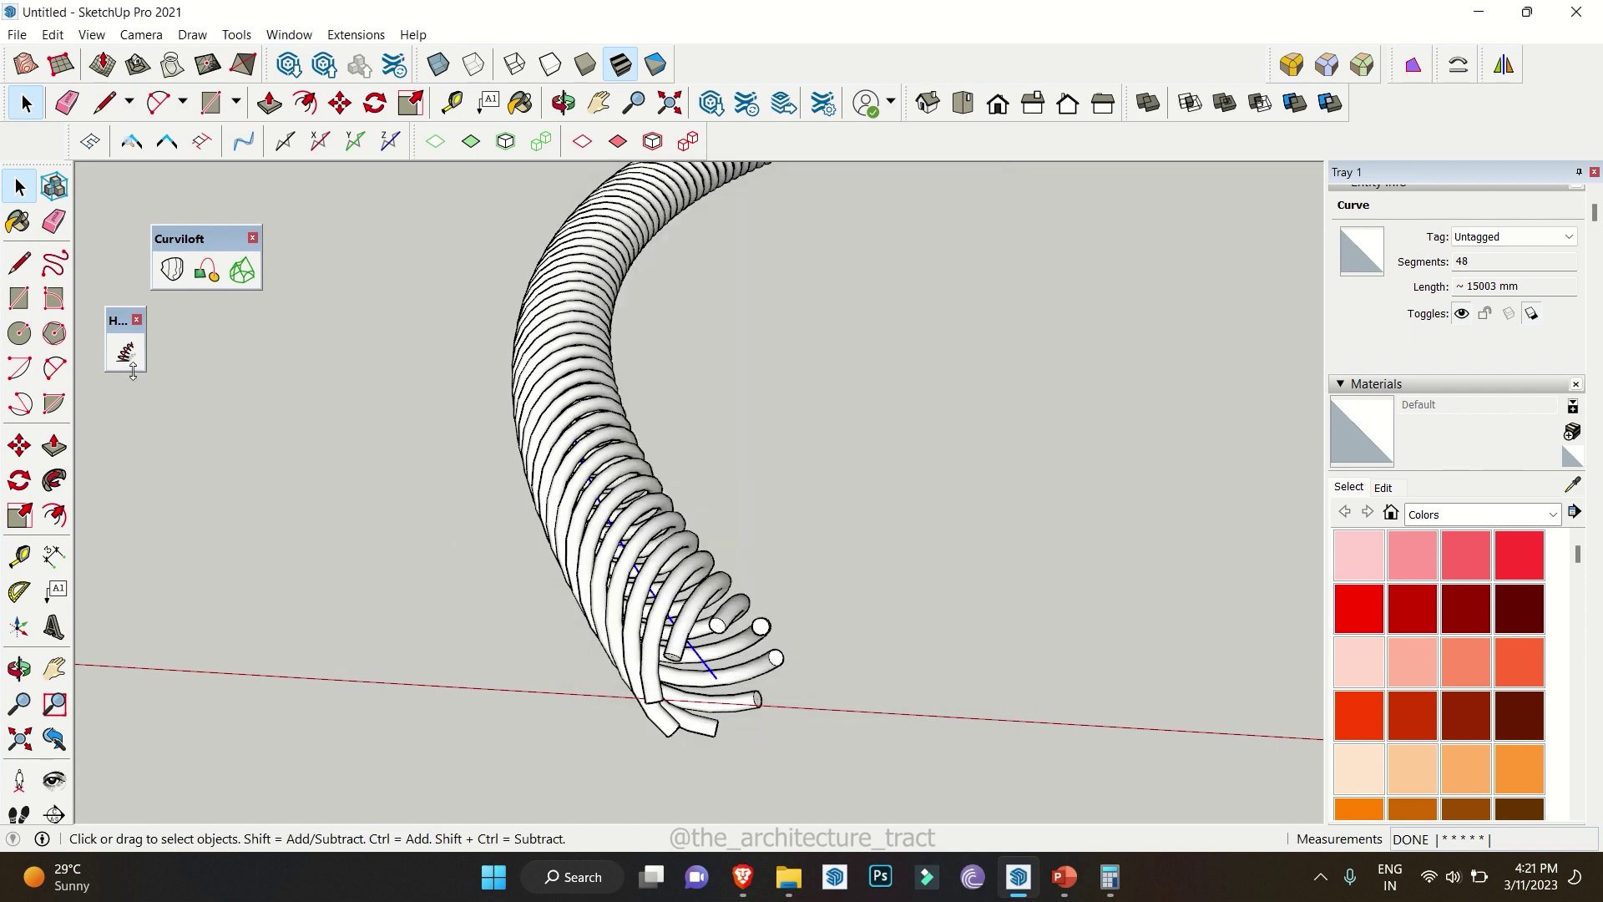
Add the final helix strand with Phase 360°
{"action": "left_click", "coordinate": [131, 366]}
{"action": "left_click_drag", "start_coordinate": [837, 370], "coordinate": [738, 376]}
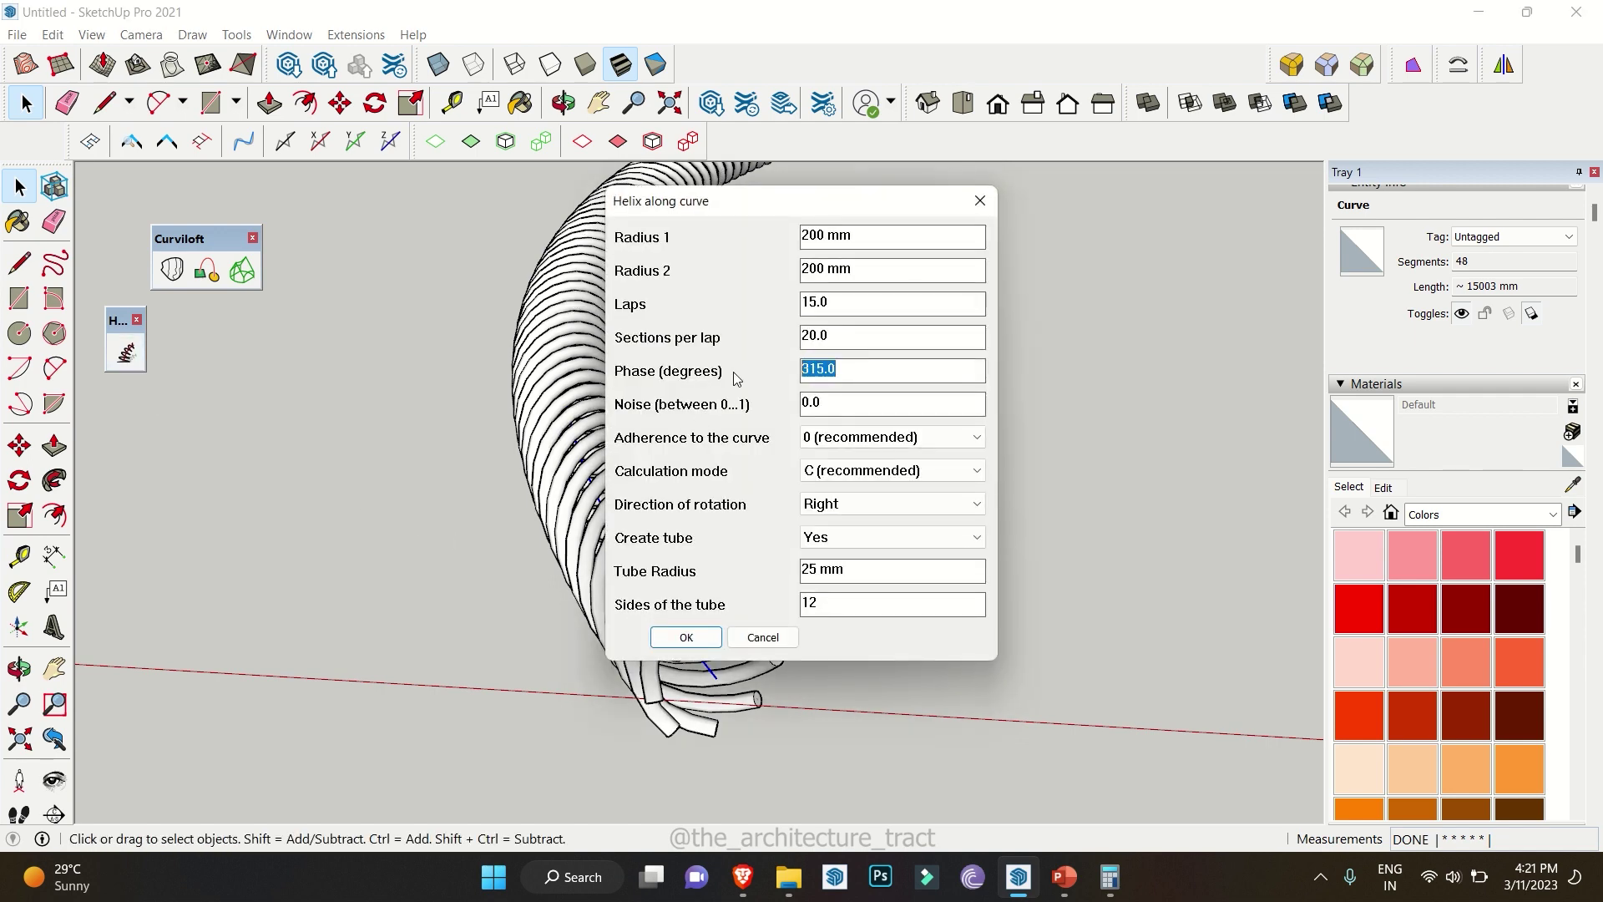
{"action": "type", "text": "360"}
{"action": "left_click", "coordinate": [681, 638]}
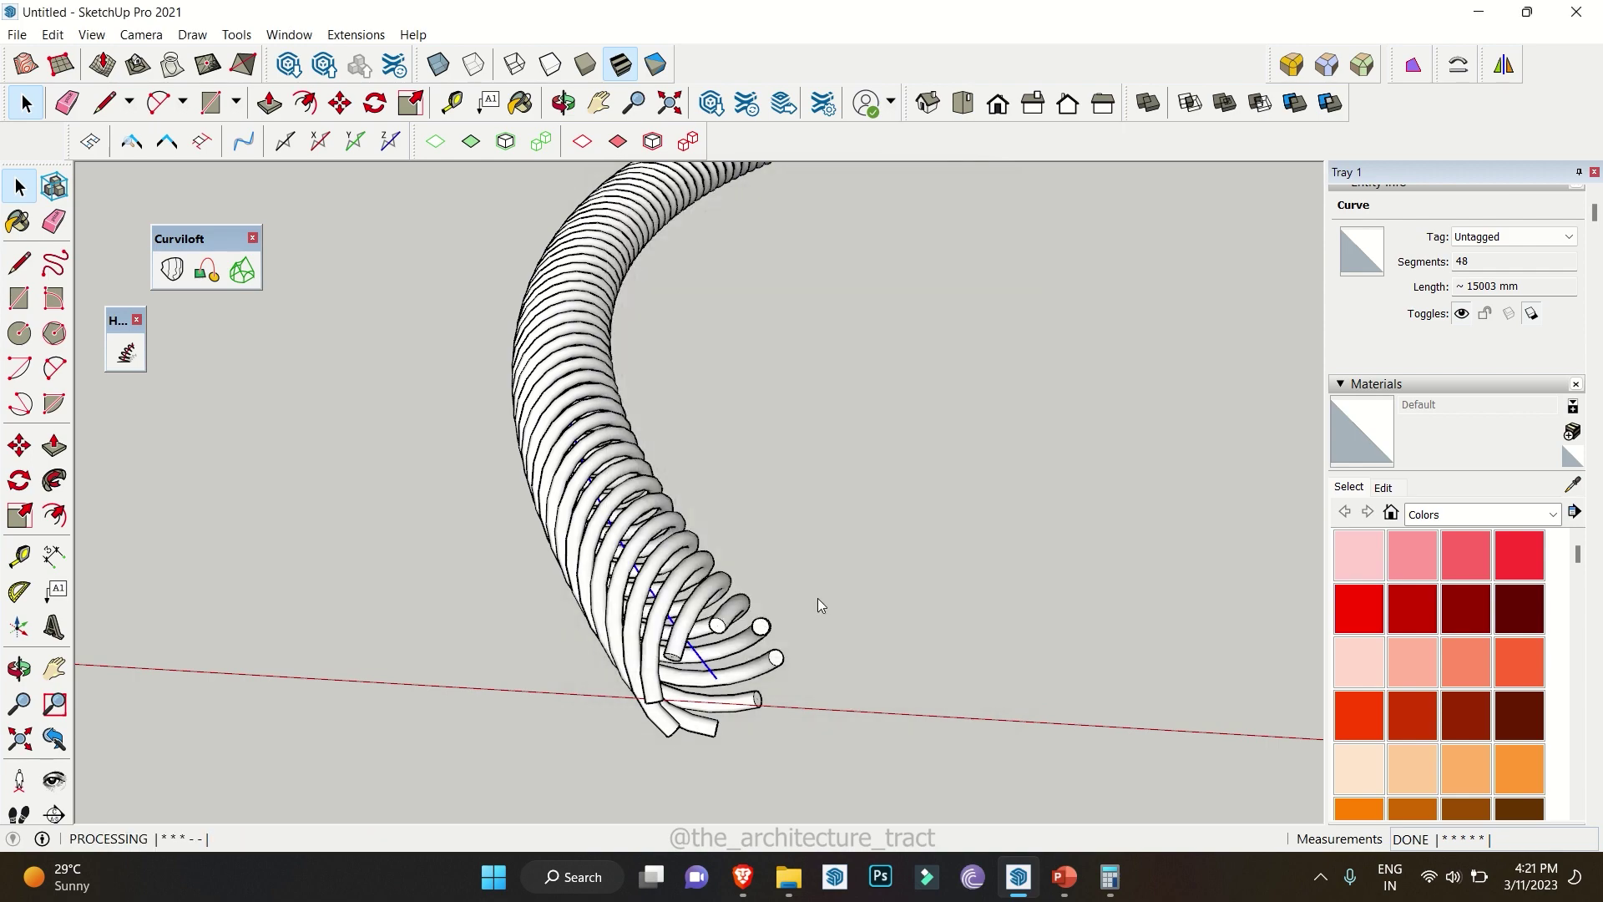
Orbit and zoom around the finished rope and select the next S-shaped wave curve
{"action": "middle_click_drag", "start_coordinate": [840, 603], "coordinate": [537, 440]}
{"action": "scroll", "coordinate": [1127, 415], "scroll_direction": "up", "scroll_amount": 6}
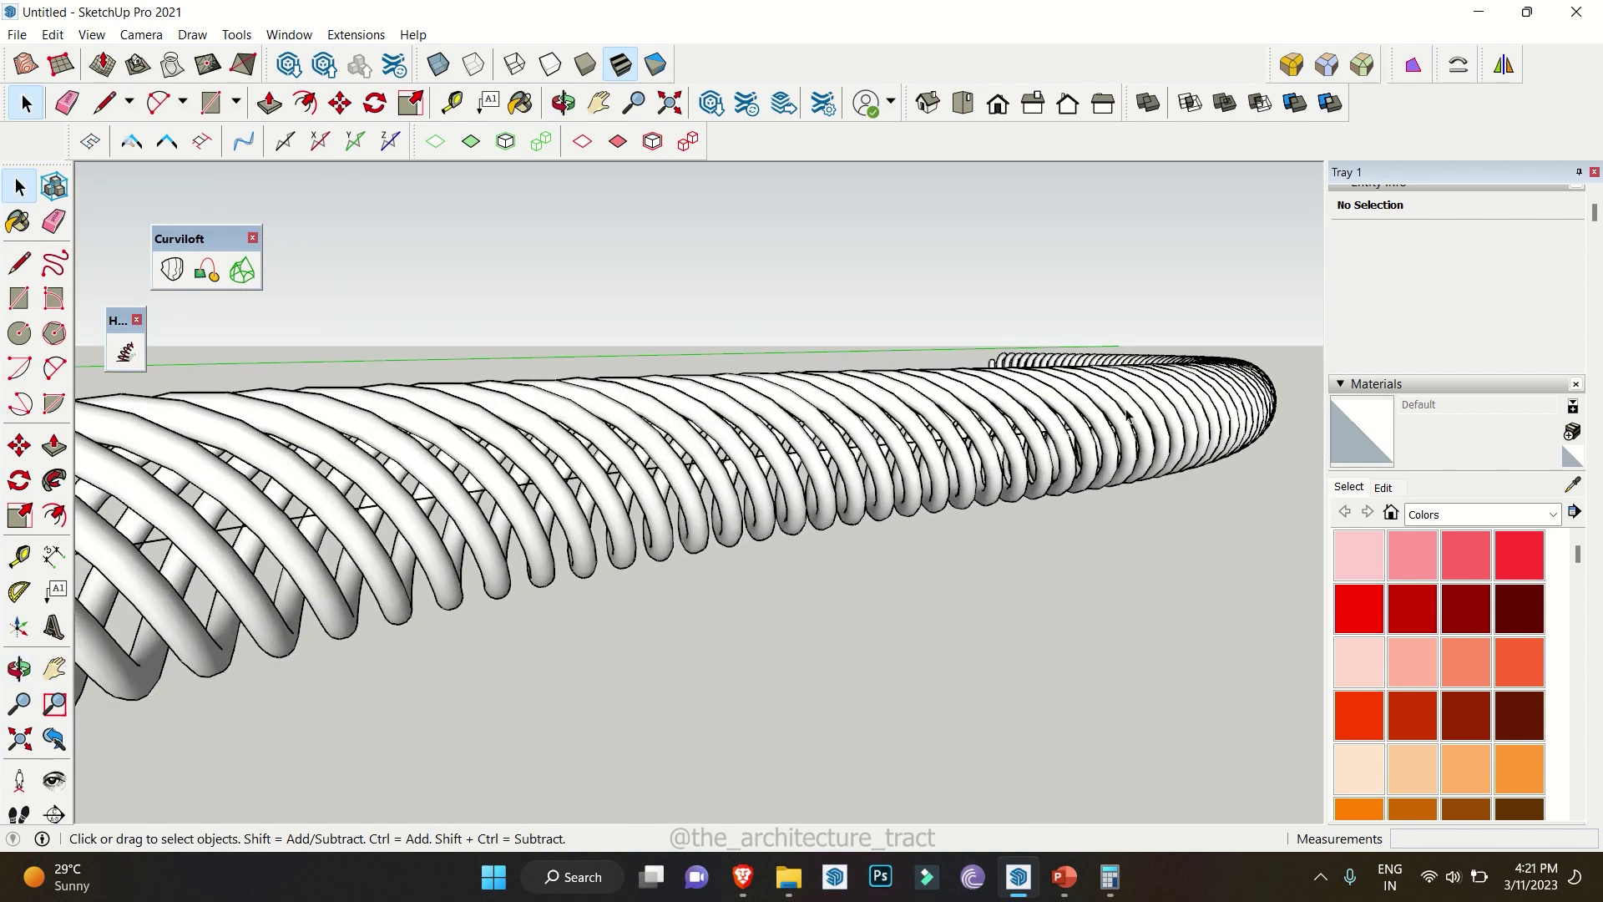
{"action": "middle_click_drag", "start_coordinate": [1127, 415], "coordinate": [1157, 521]}
{"action": "scroll", "coordinate": [690, 473], "scroll_direction": "down", "scroll_amount": 8}
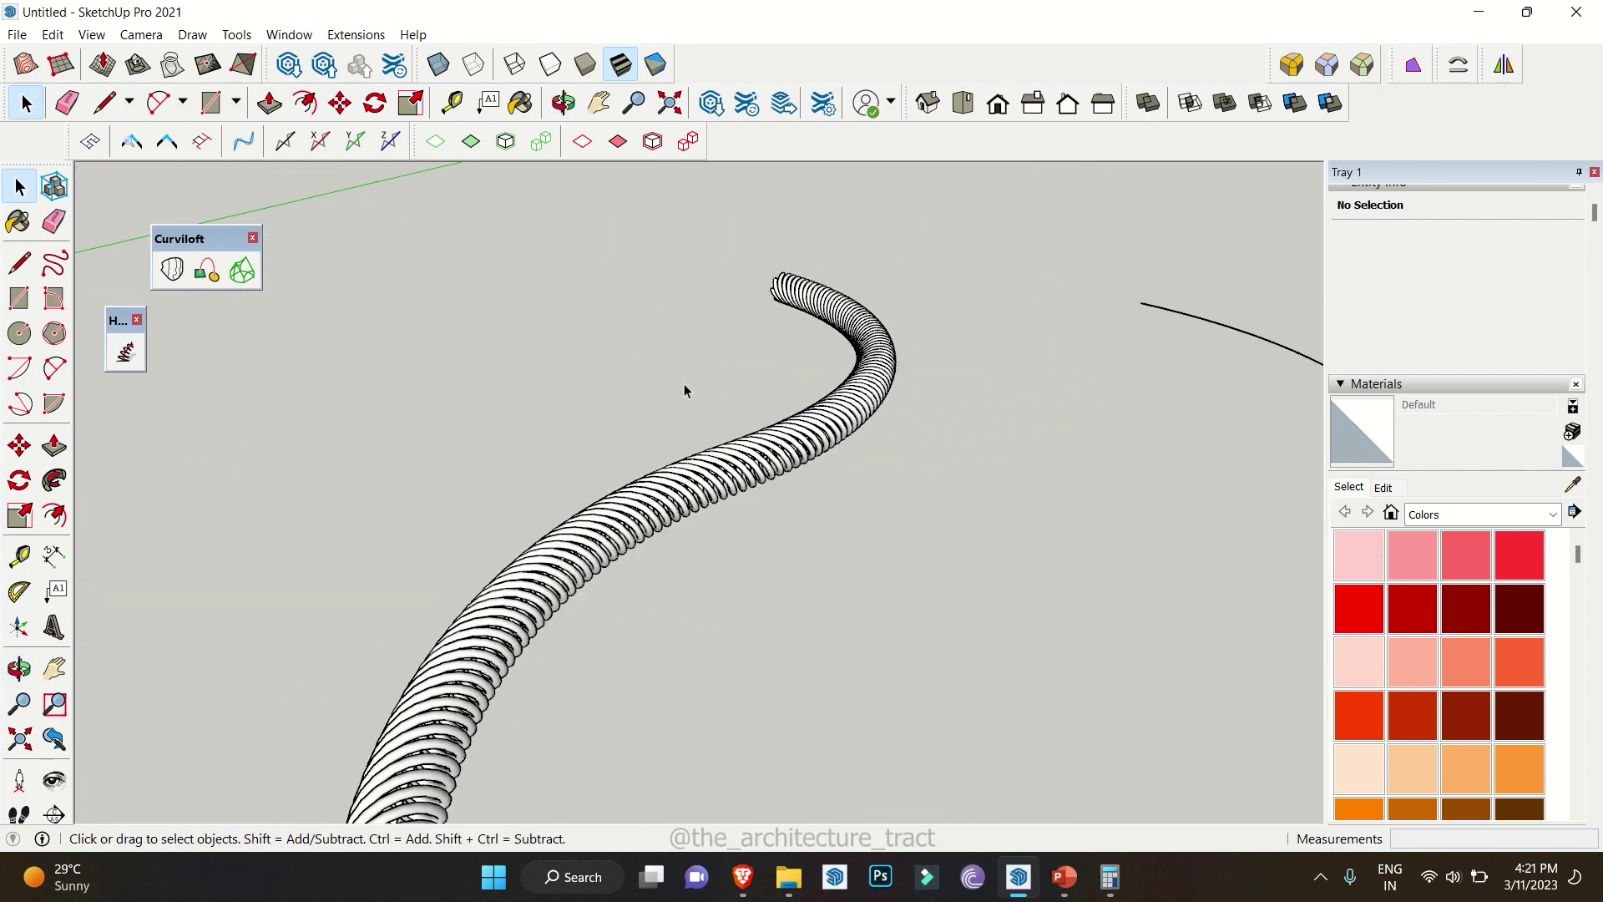
{"action": "scroll", "coordinate": [668, 386], "scroll_direction": "down", "scroll_amount": 4}
{"action": "middle_click_drag", "start_coordinate": [644, 384], "coordinate": [826, 609]}
{"action": "scroll", "coordinate": [828, 613], "scroll_direction": "up", "scroll_amount": 3}
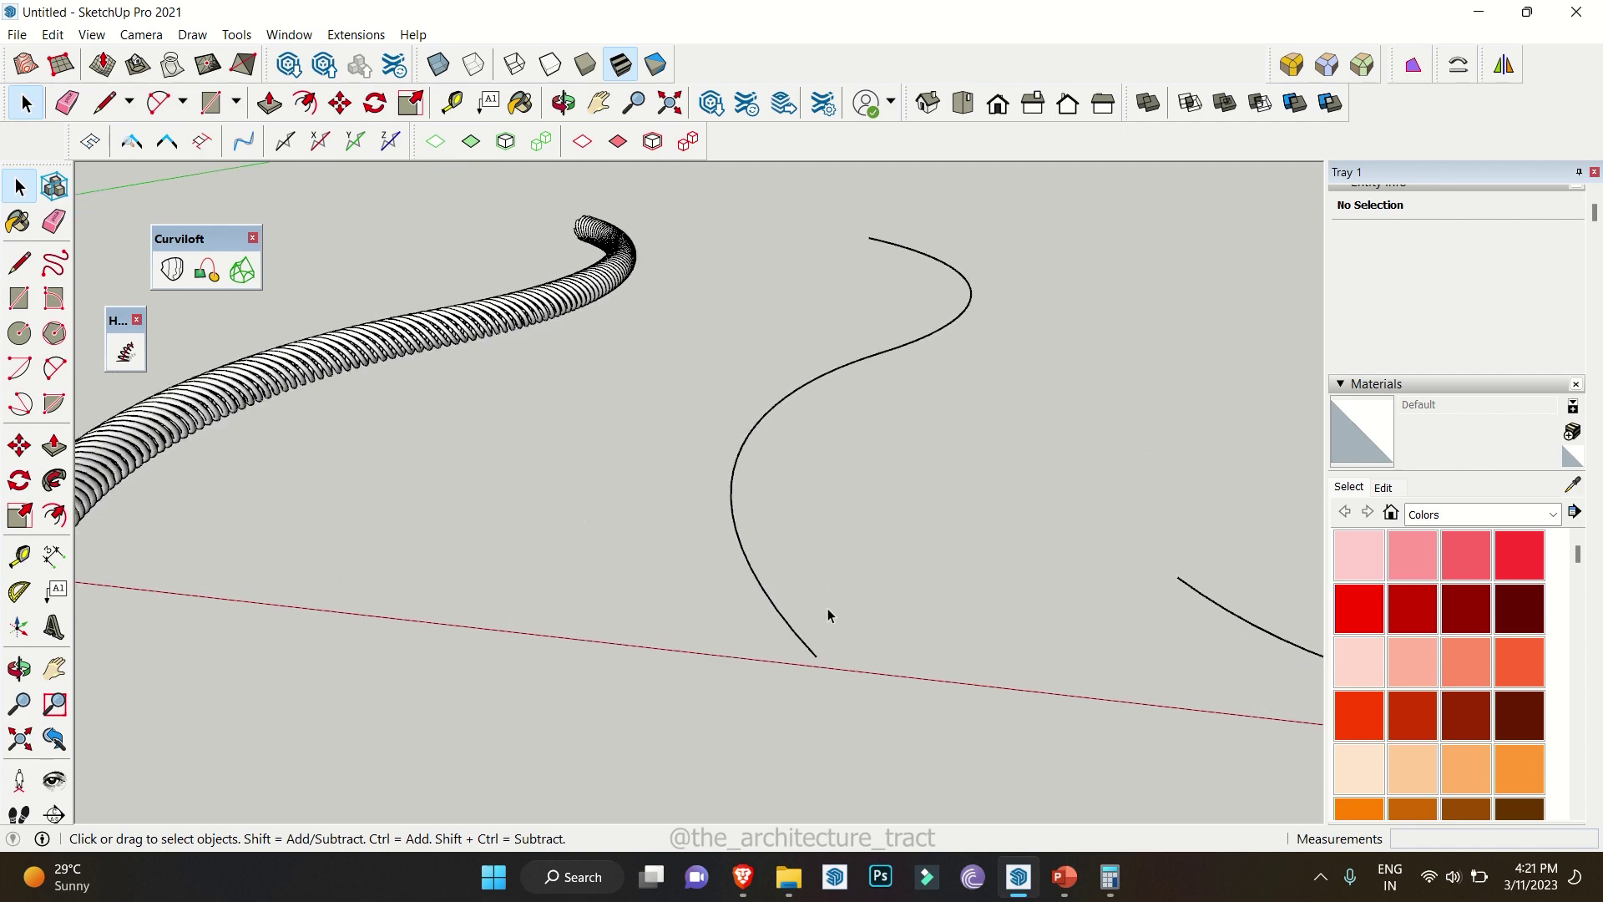
{"action": "left_click_drag", "start_coordinate": [828, 615], "coordinate": [580, 525]}
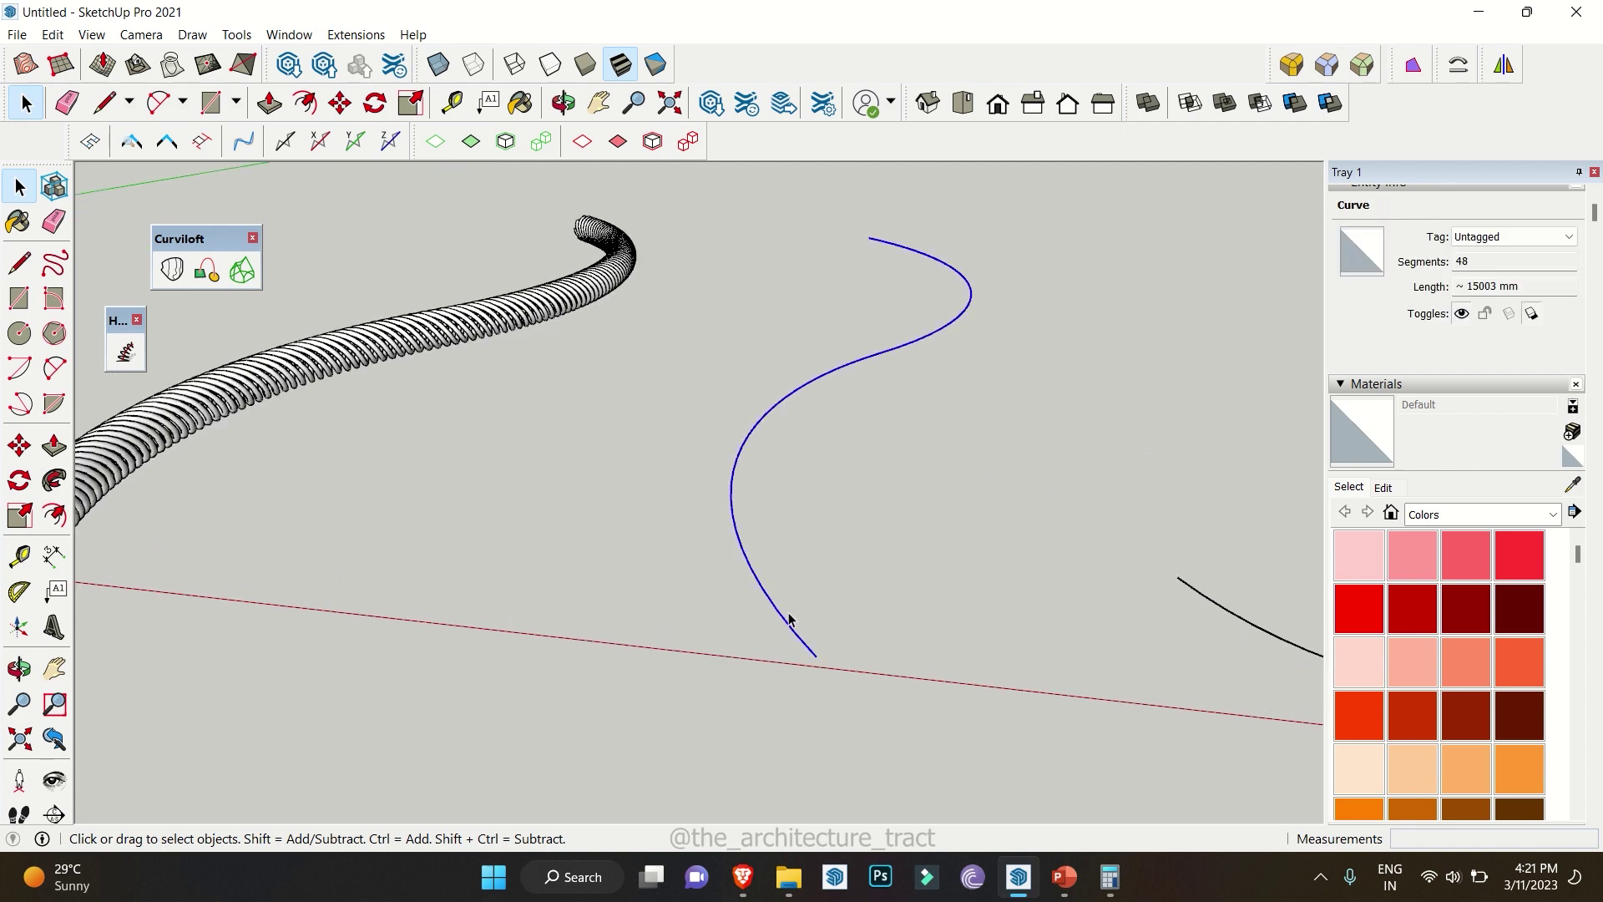
{"action": "scroll", "coordinate": [799, 661], "scroll_direction": "up", "scroll_amount": 2}
{"action": "left_click_drag", "start_coordinate": [833, 673], "coordinate": [702, 572]}
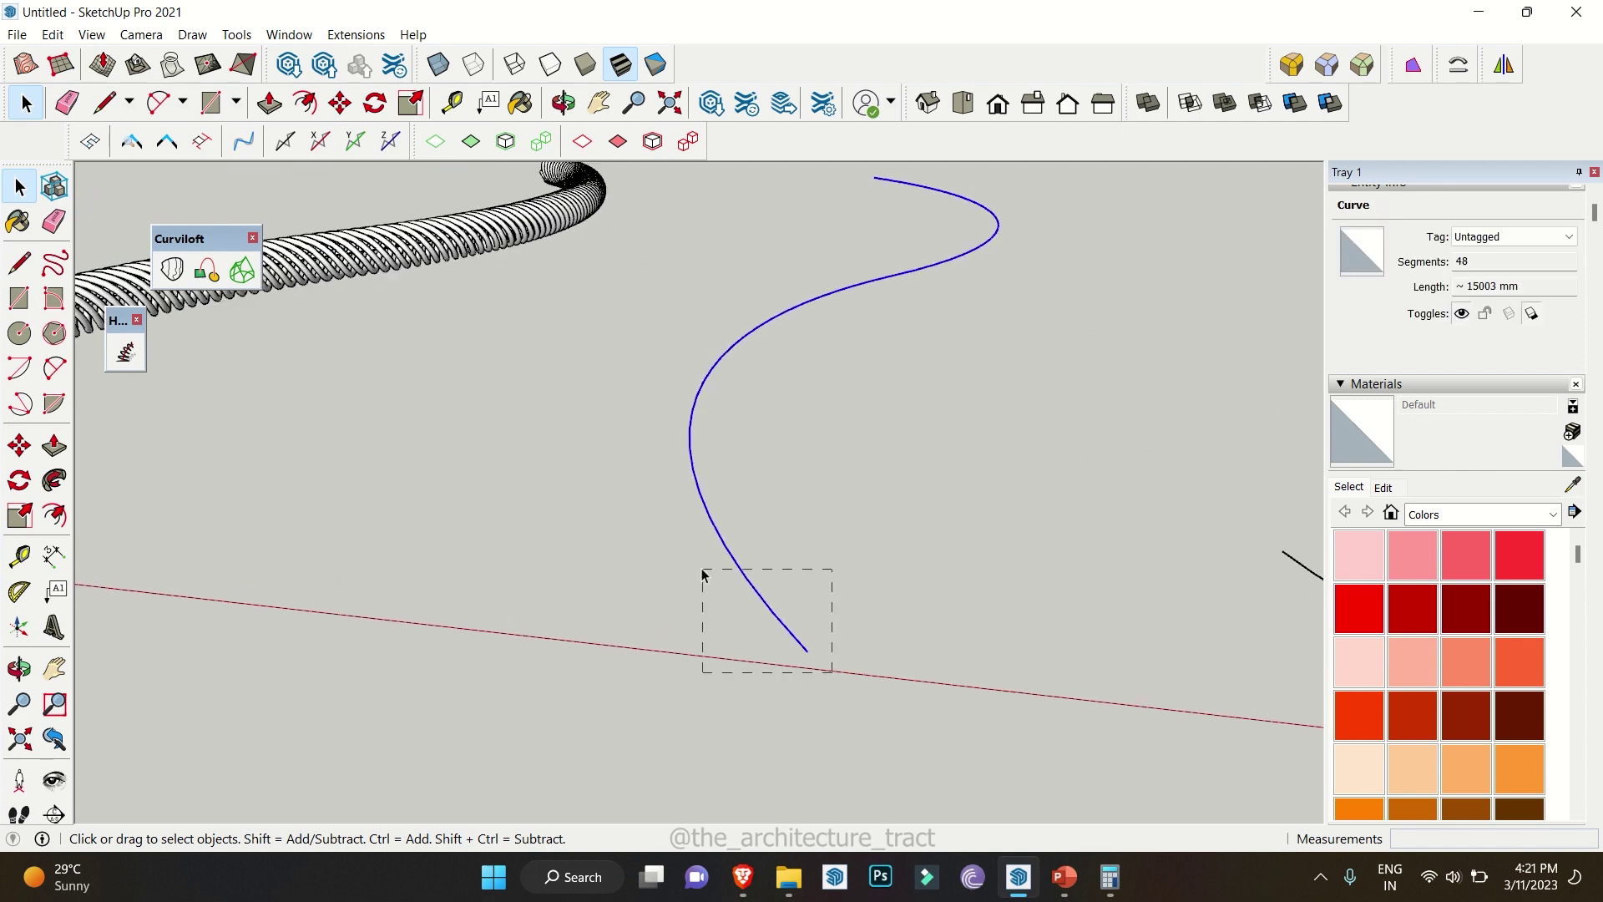
{"action": "left_click", "coordinate": [127, 352]}
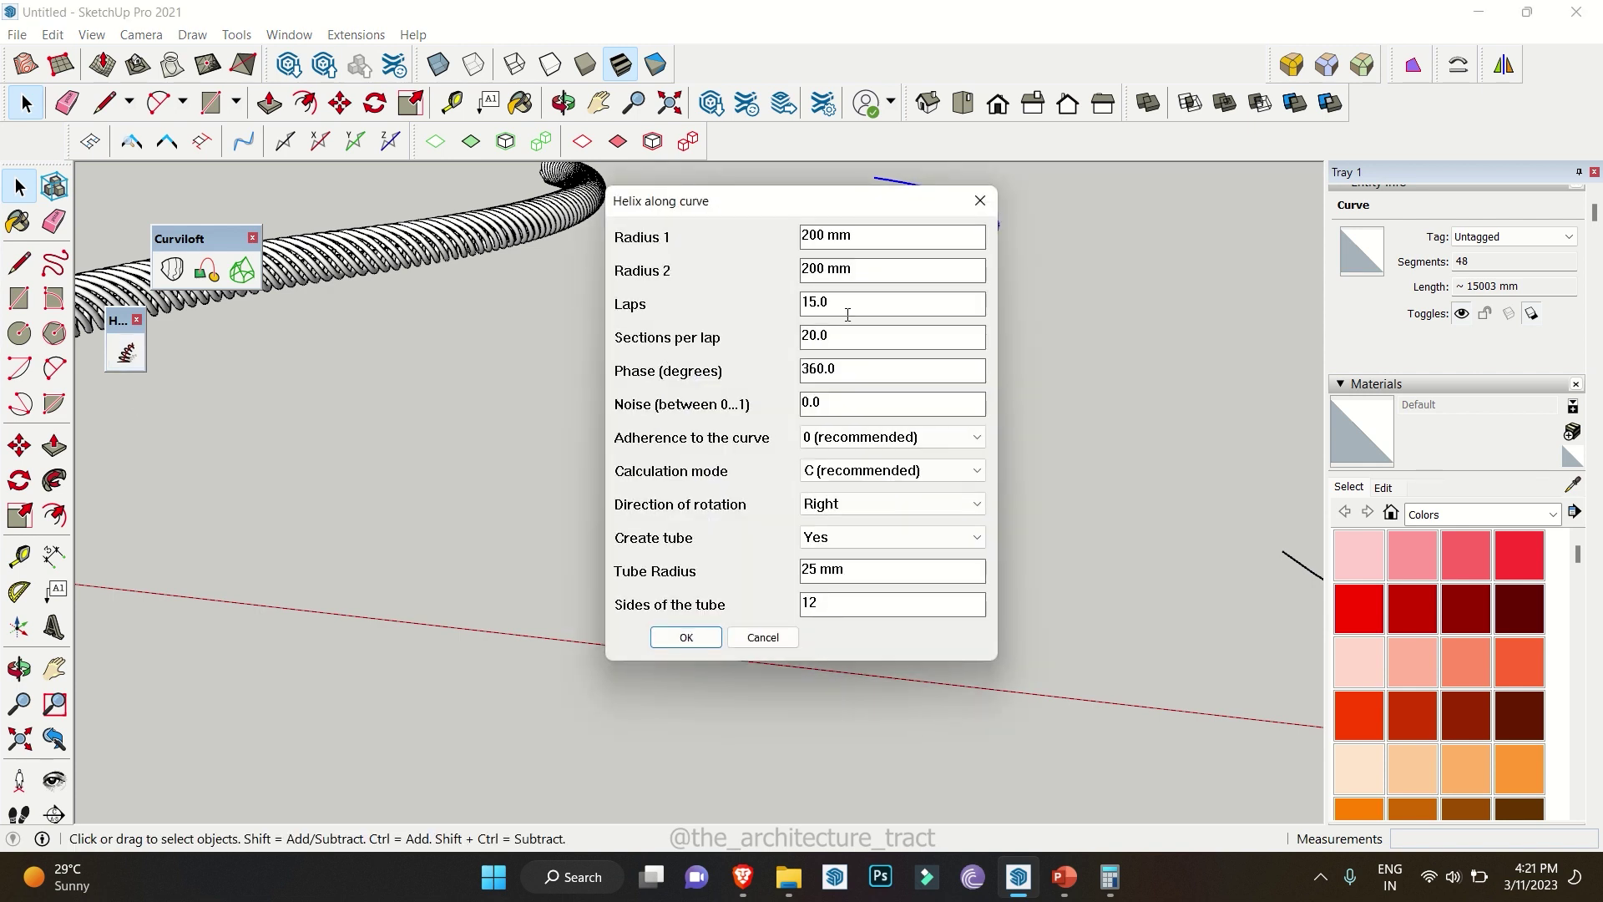
{"action": "left_click_drag", "start_coordinate": [862, 238], "coordinate": [725, 239]}
{"action": "type", "text": "100"}
{"action": "left_click_drag", "start_coordinate": [877, 269], "coordinate": [803, 255]}
{"action": "type", "text": "10"}
{"action": "left_click_drag", "start_coordinate": [848, 375], "coordinate": [562, 344]}
{"action": "type", "text": "0"}
{"action": "left_click", "coordinate": [689, 637]}
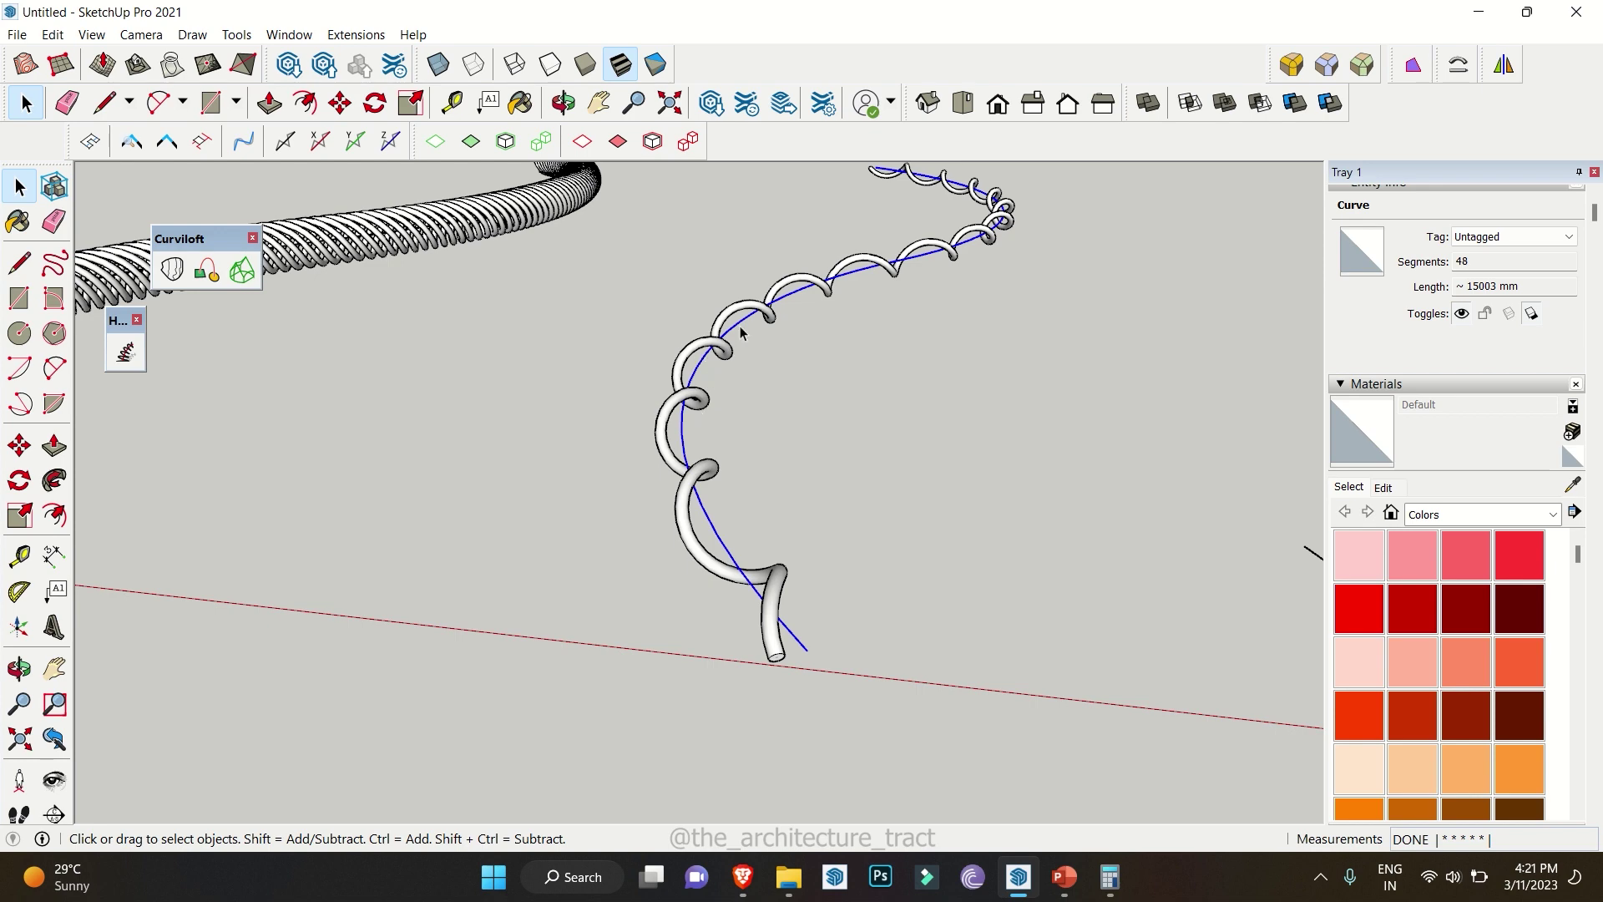
{"action": "scroll", "coordinate": [819, 349], "scroll_direction": "up", "scroll_amount": 4}
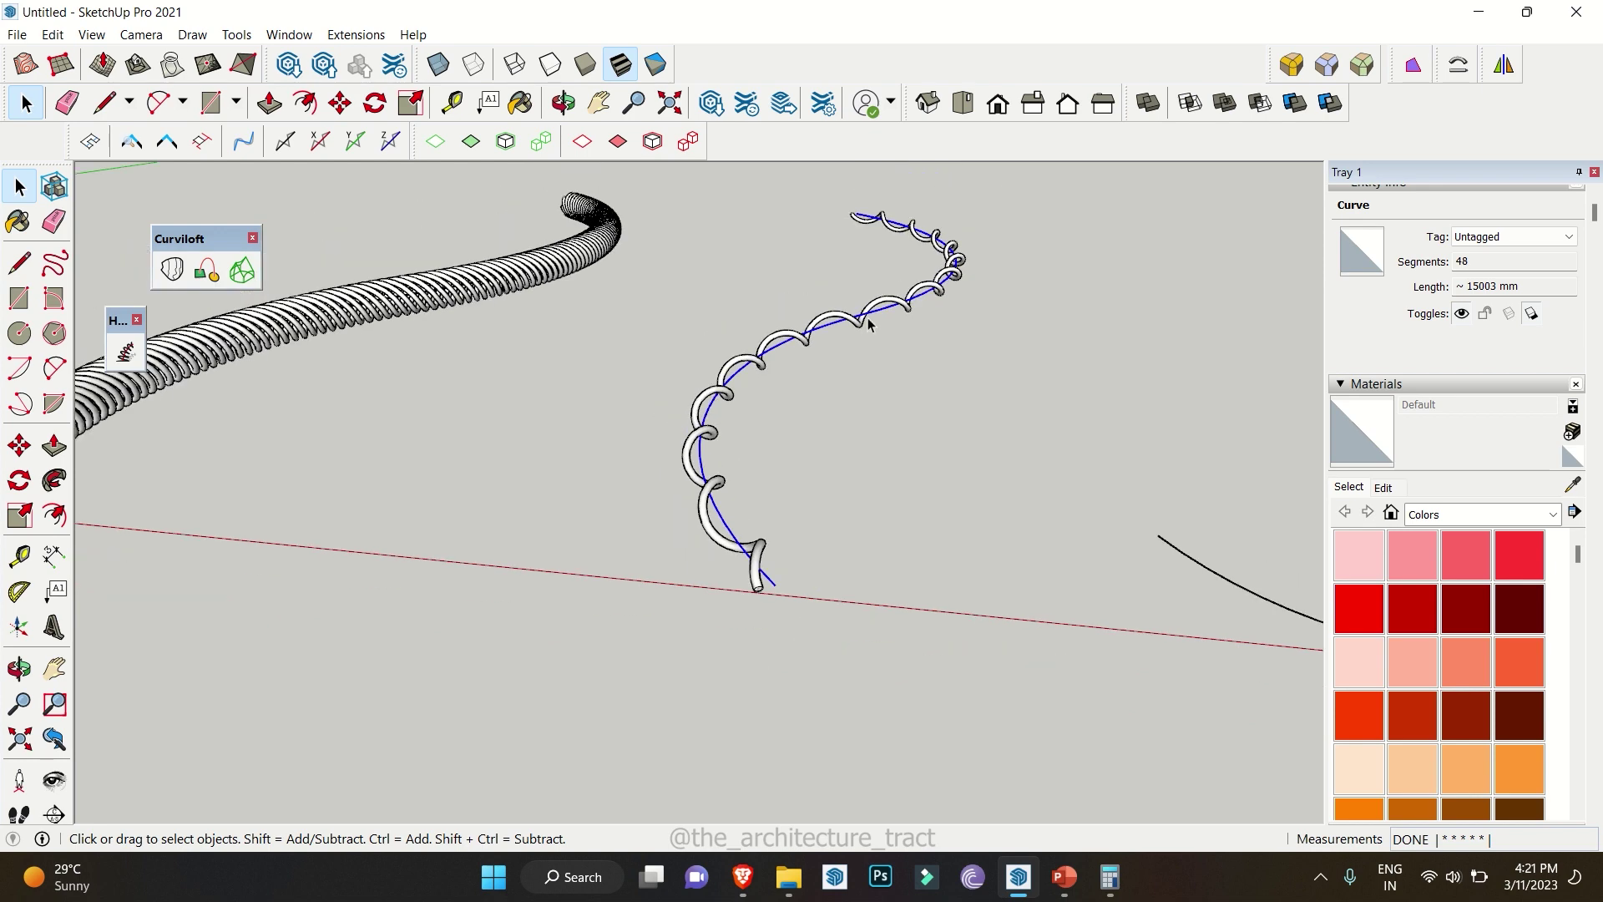
{"action": "key", "text": "ctrl+z"}
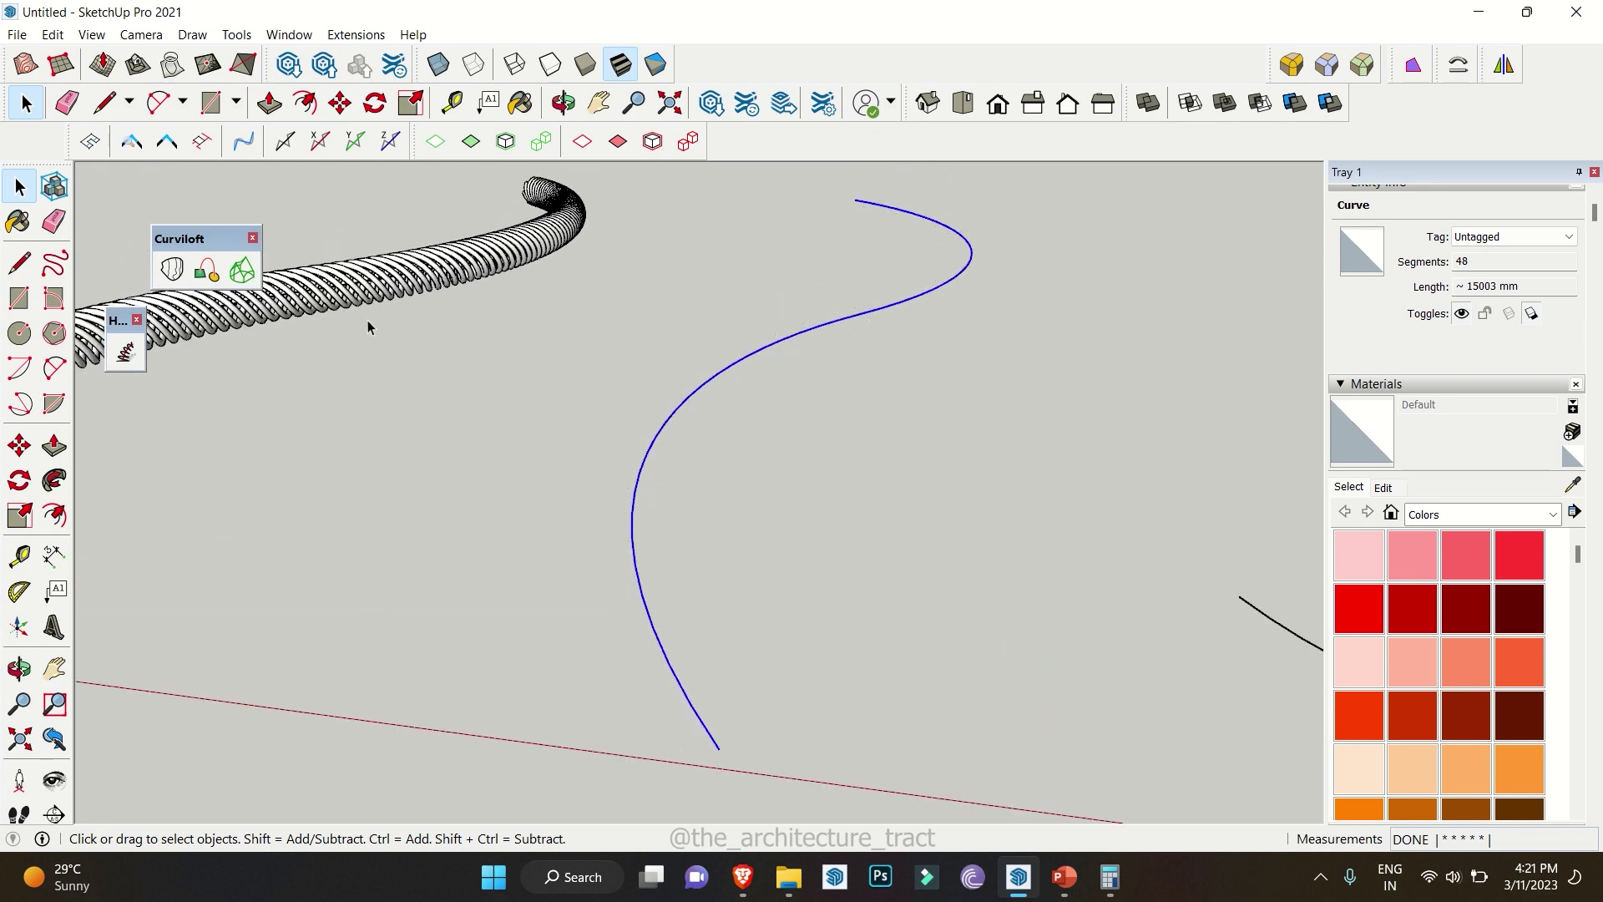
{"action": "left_click", "coordinate": [125, 351]}
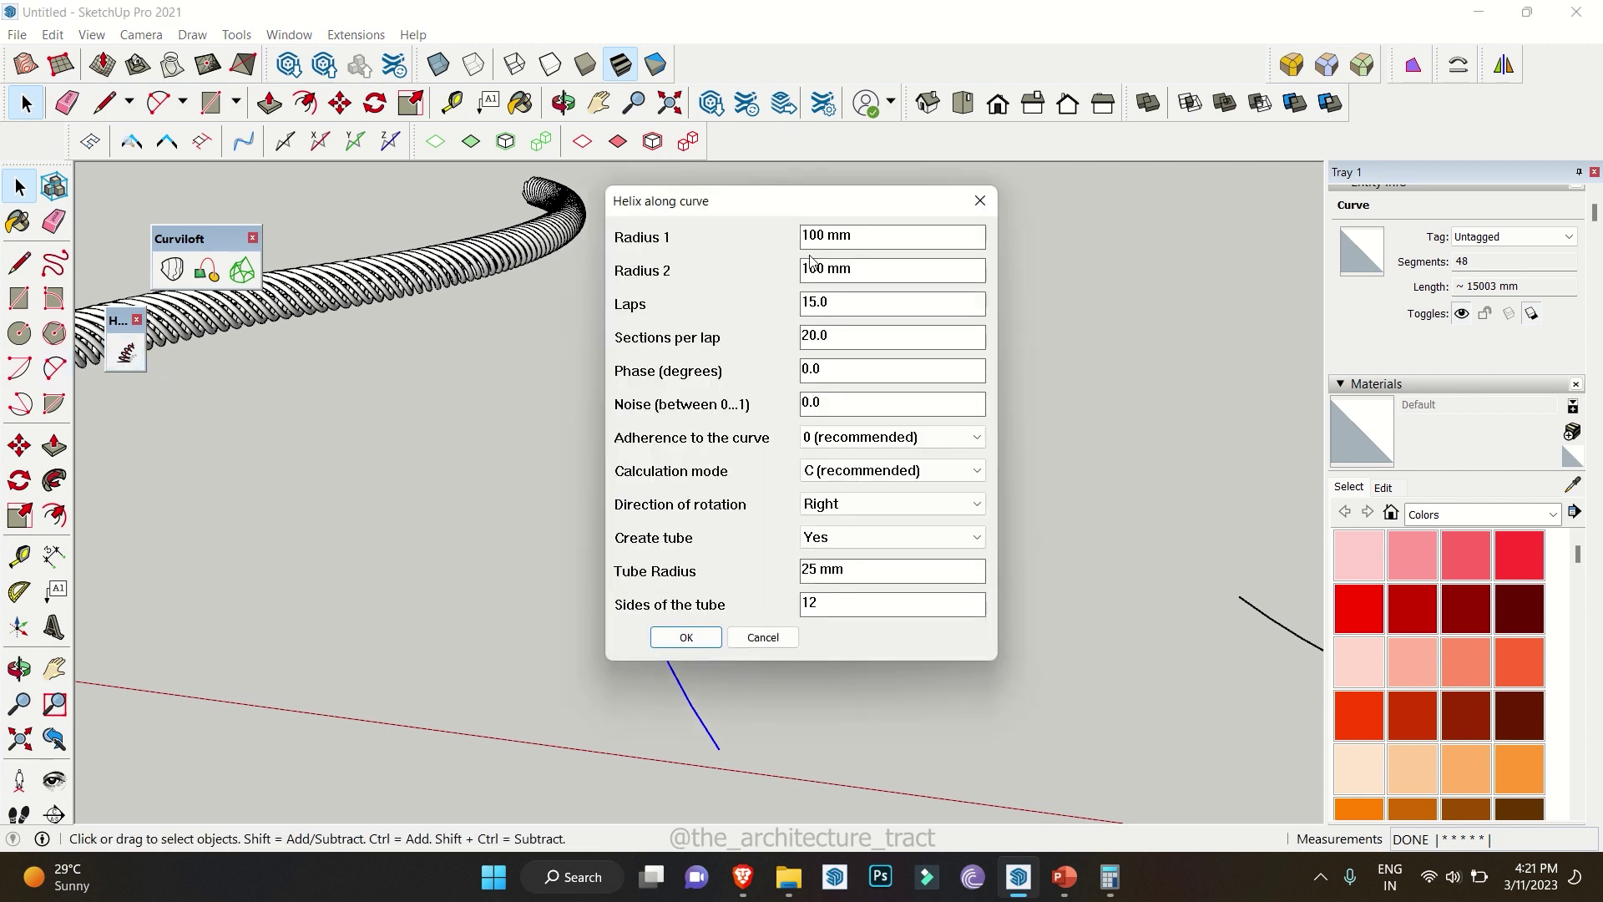
Build a 50 mm-radius, Phase 0 helix along the blue curve and ready a second strand's phase
{"action": "type", "text": "50"}
{"action": "key", "text": "Tab"}
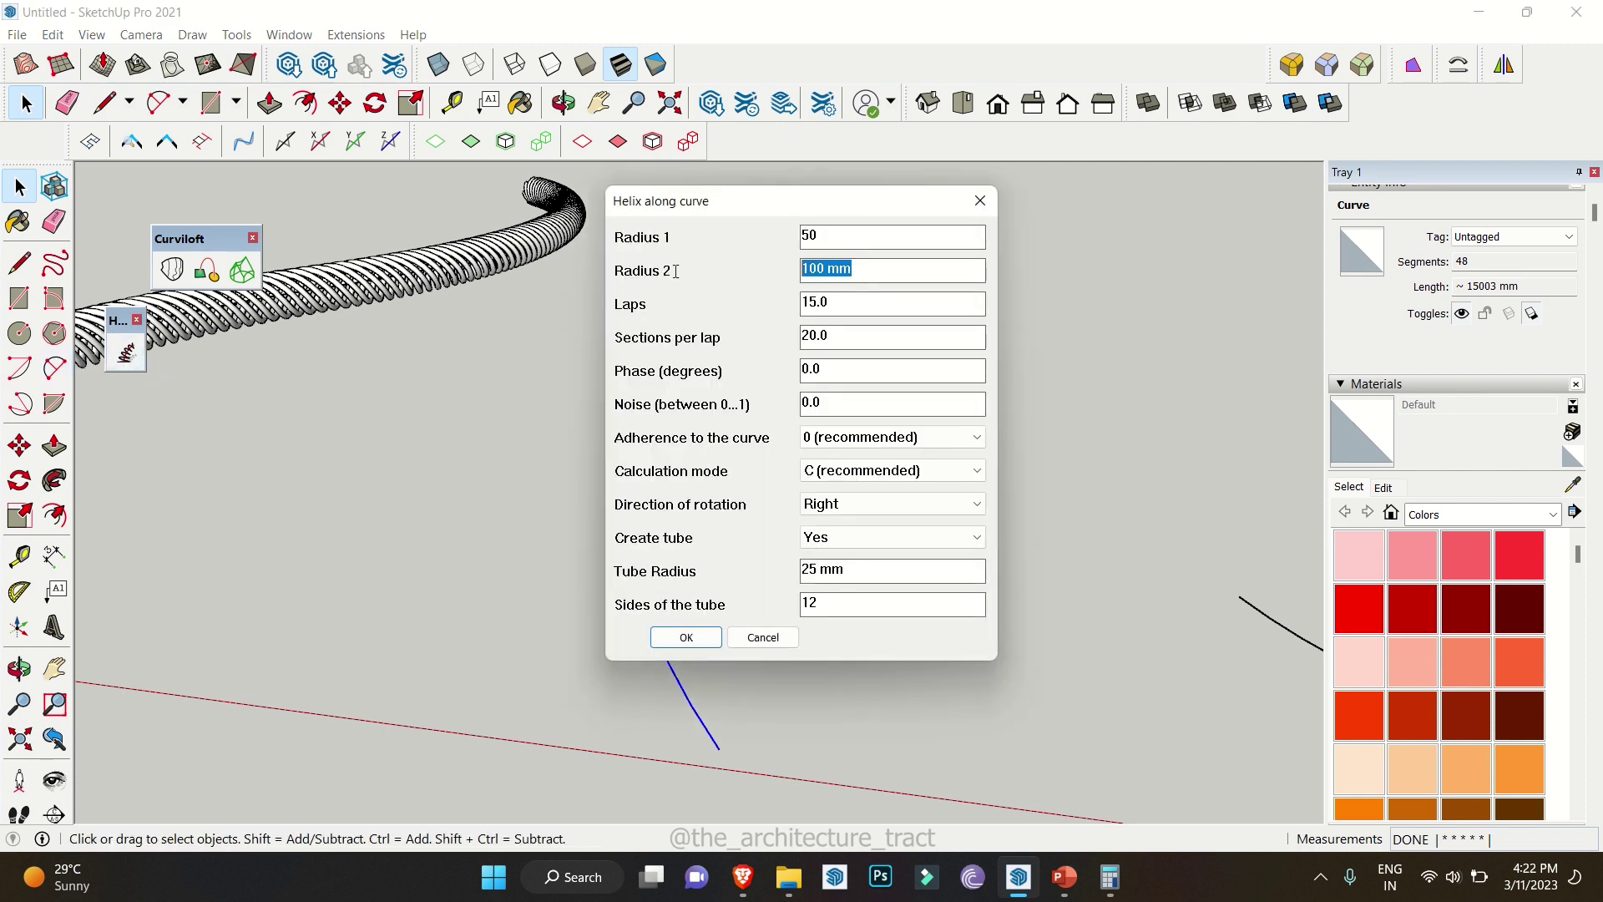
{"action": "type", "text": "50"}
{"action": "key", "text": "Tab"}
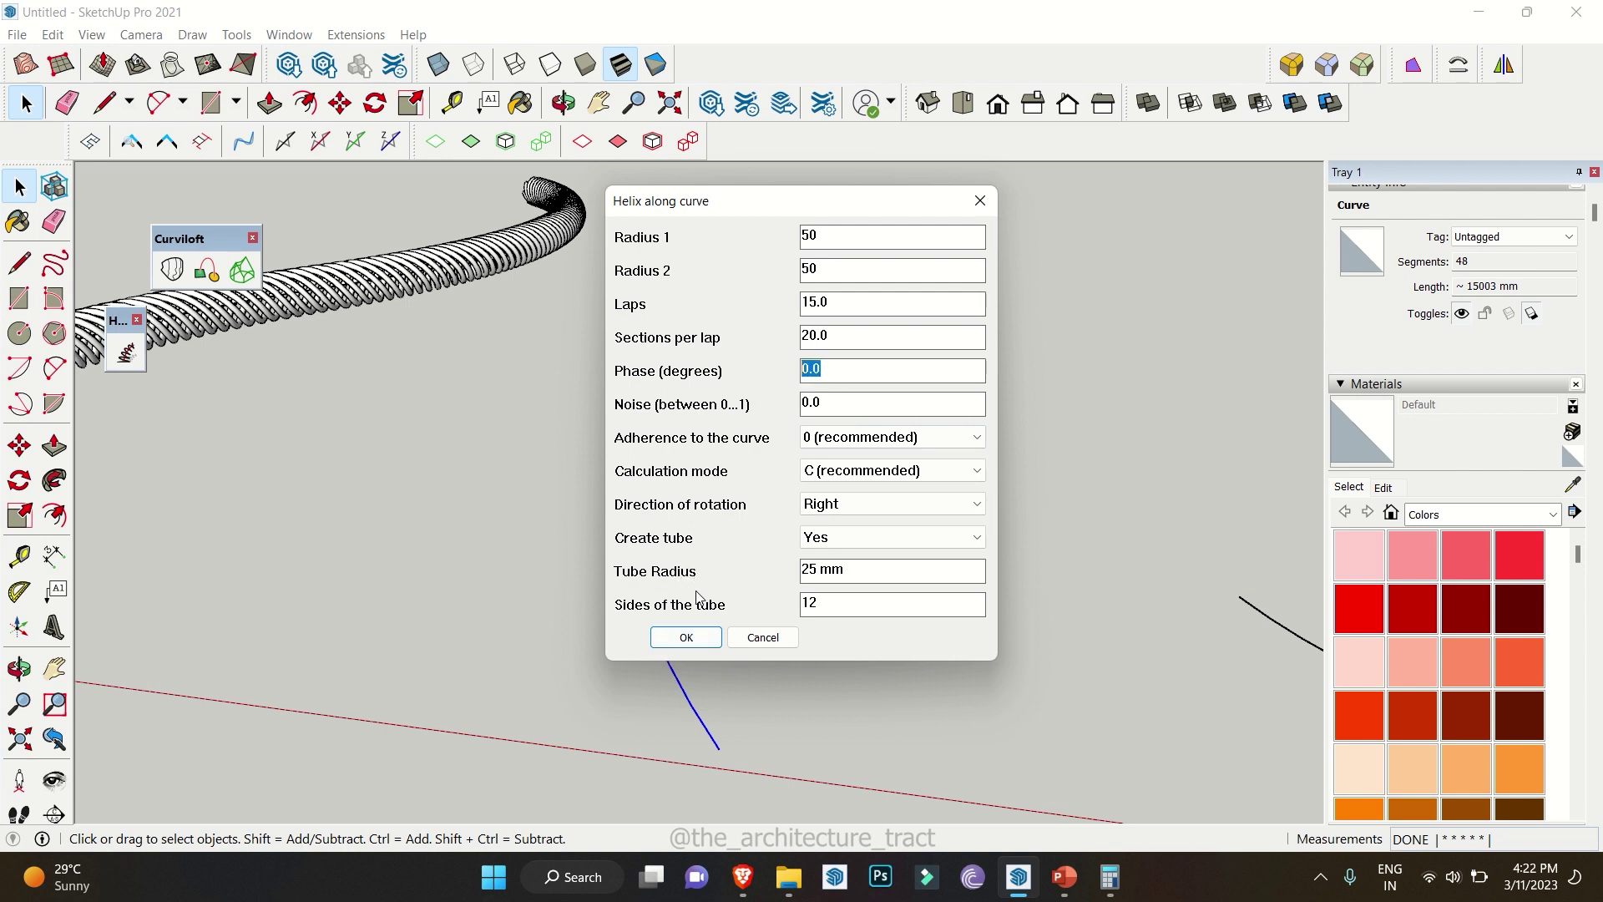
{"action": "left_click", "coordinate": [684, 634]}
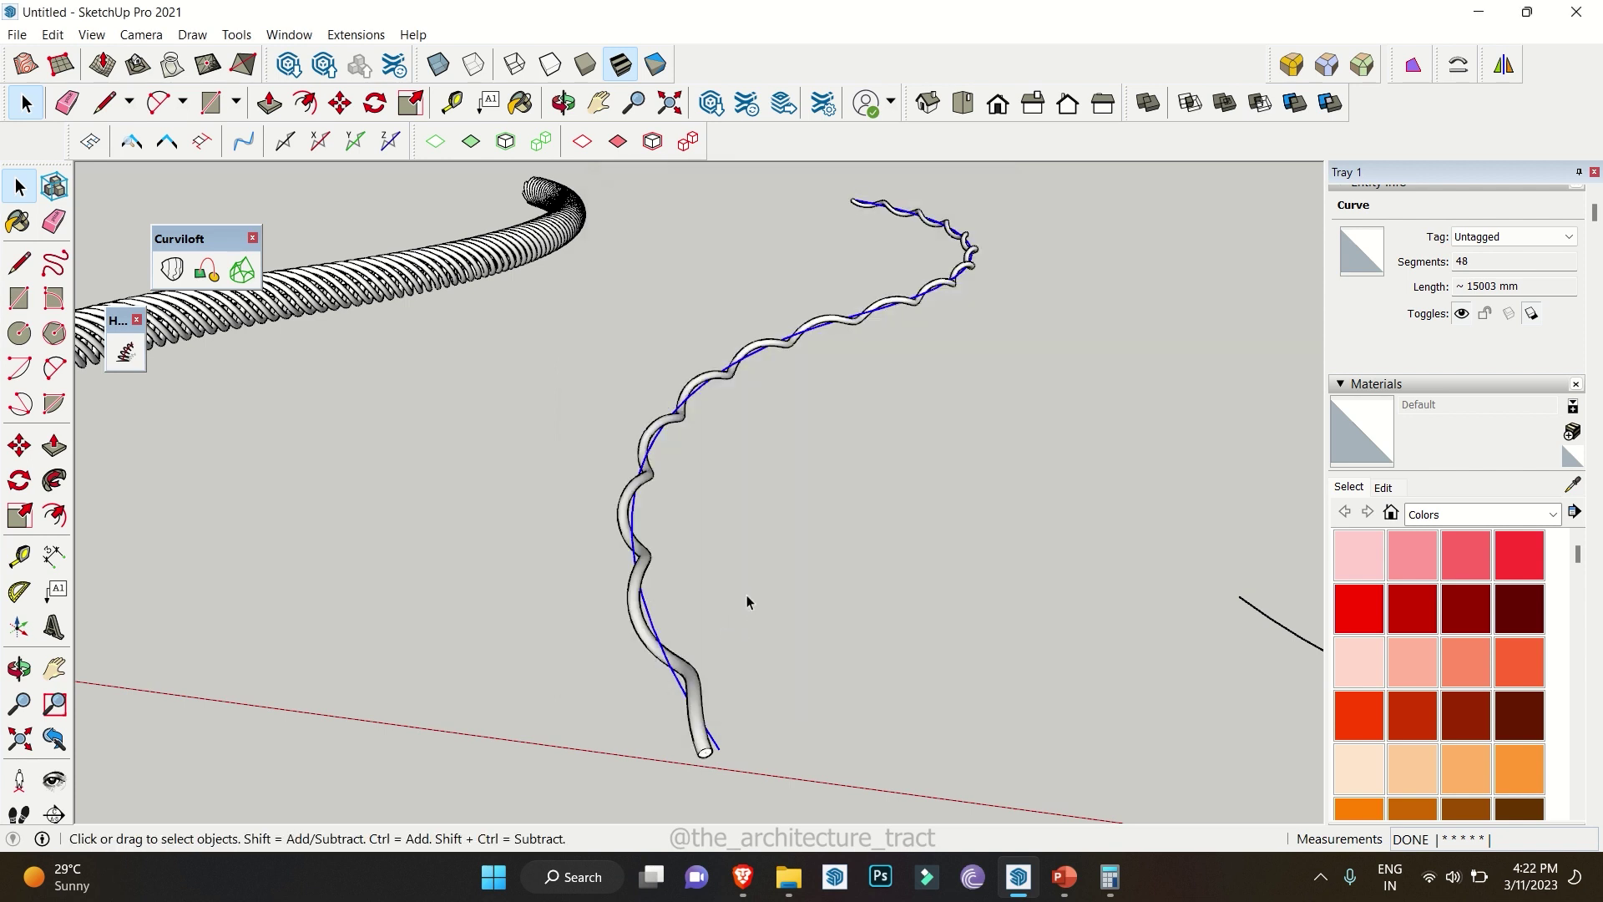
{"action": "middle_click_drag", "start_coordinate": [687, 745], "coordinate": [598, 611]}
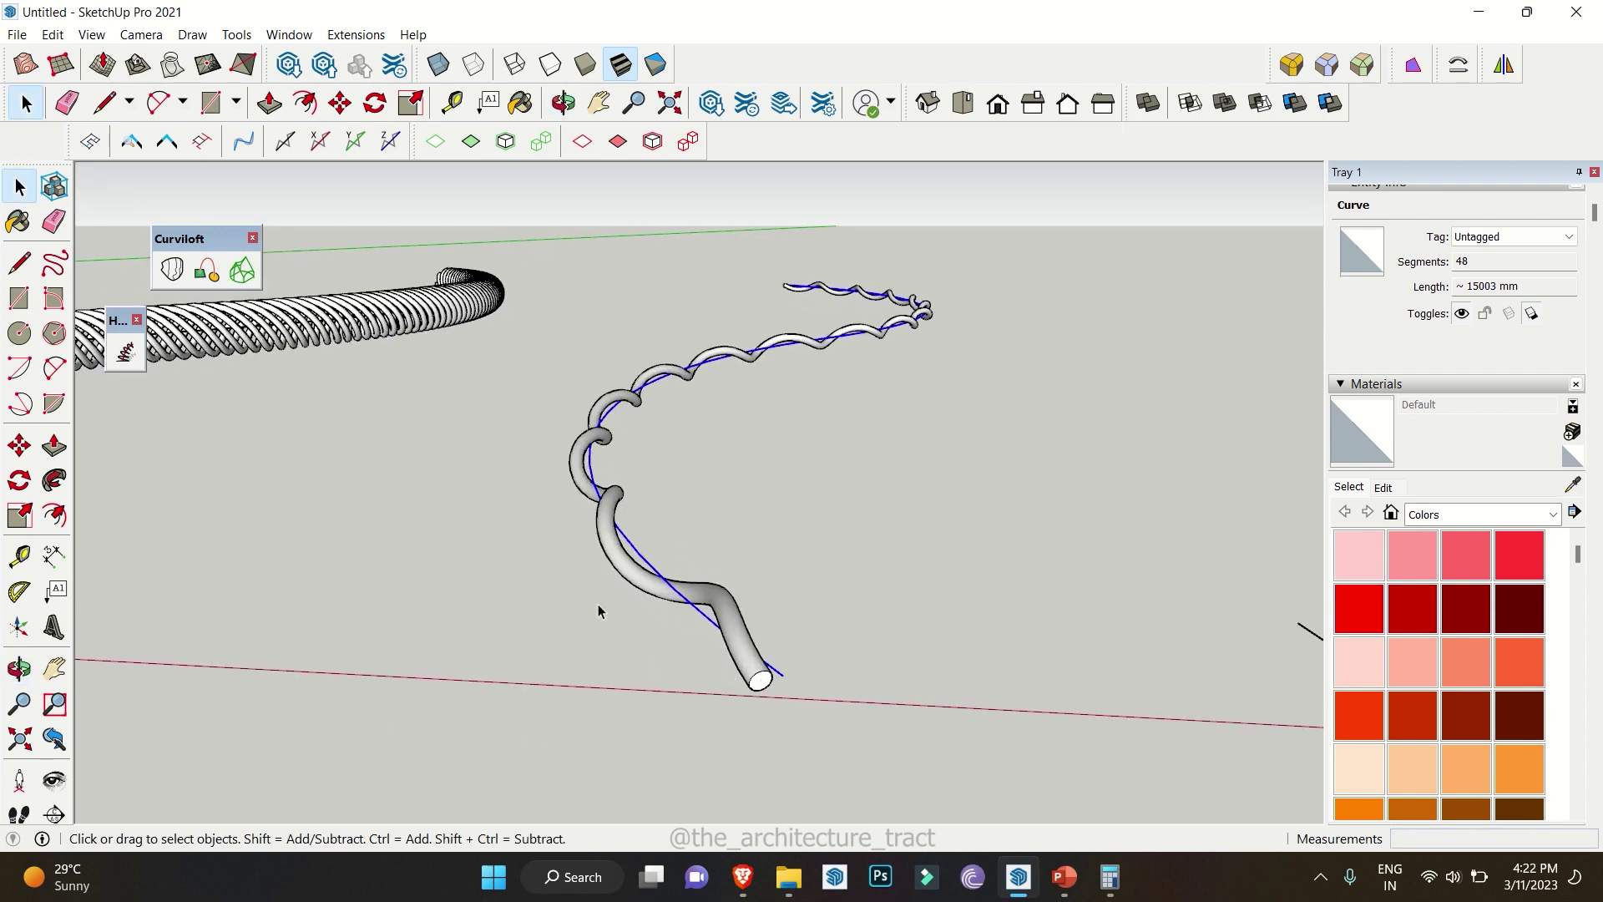
{"action": "left_click", "coordinate": [125, 353]}
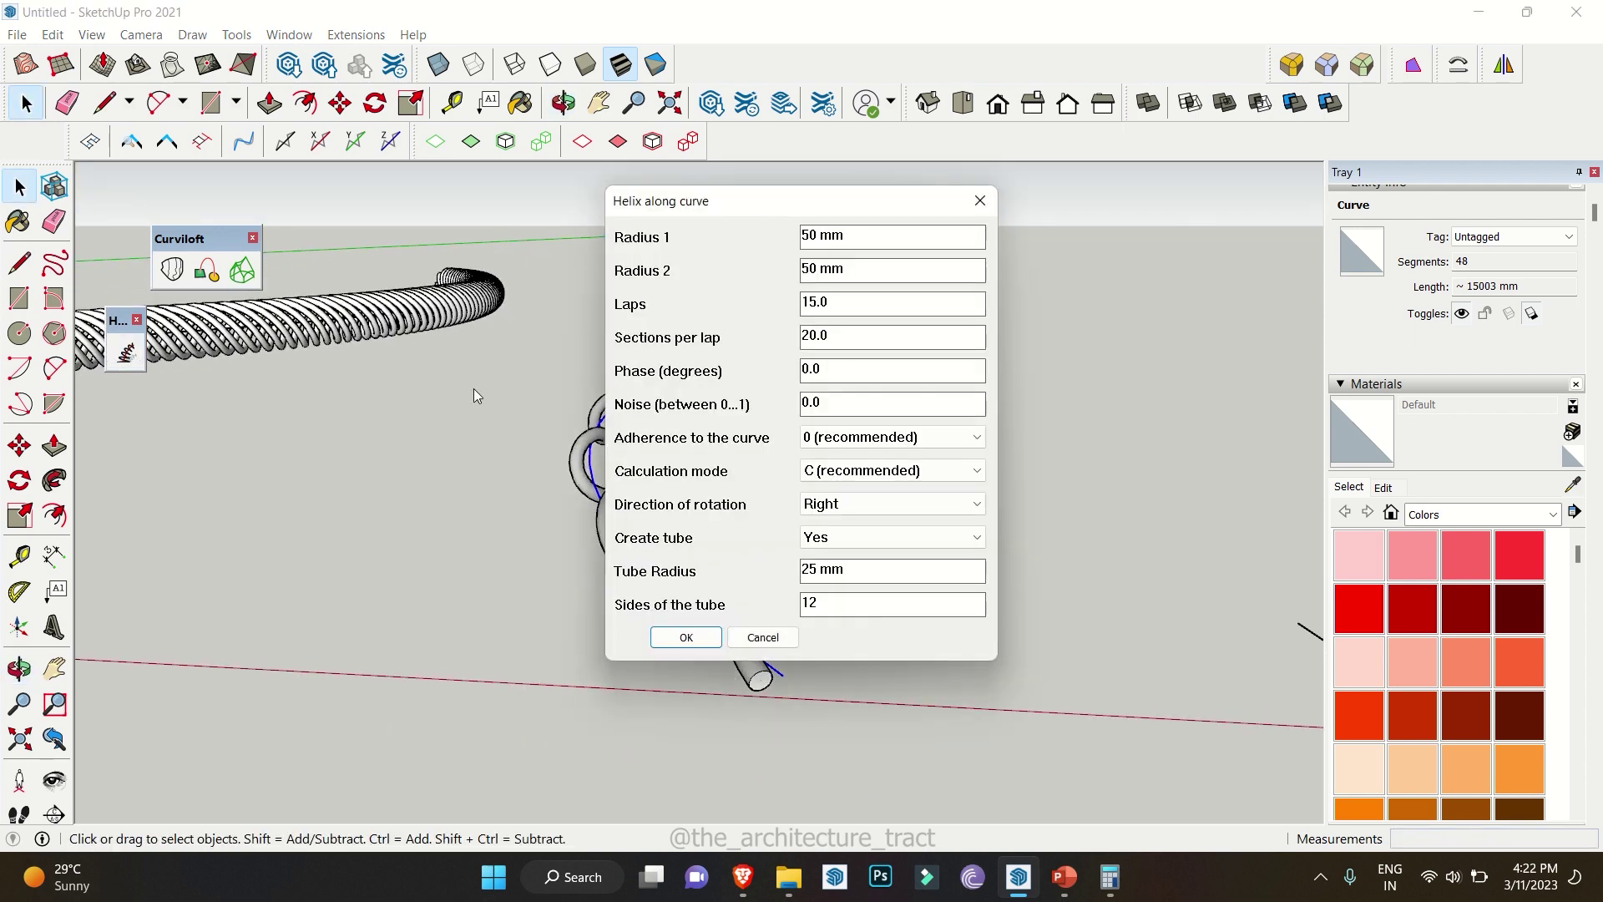
{"action": "left_click_drag", "start_coordinate": [825, 378], "coordinate": [667, 370]}
Add helix strands along the blue curve with Phase 90° and 180°
{"action": "type", "text": "90"}
{"action": "left_click", "coordinate": [683, 638]}
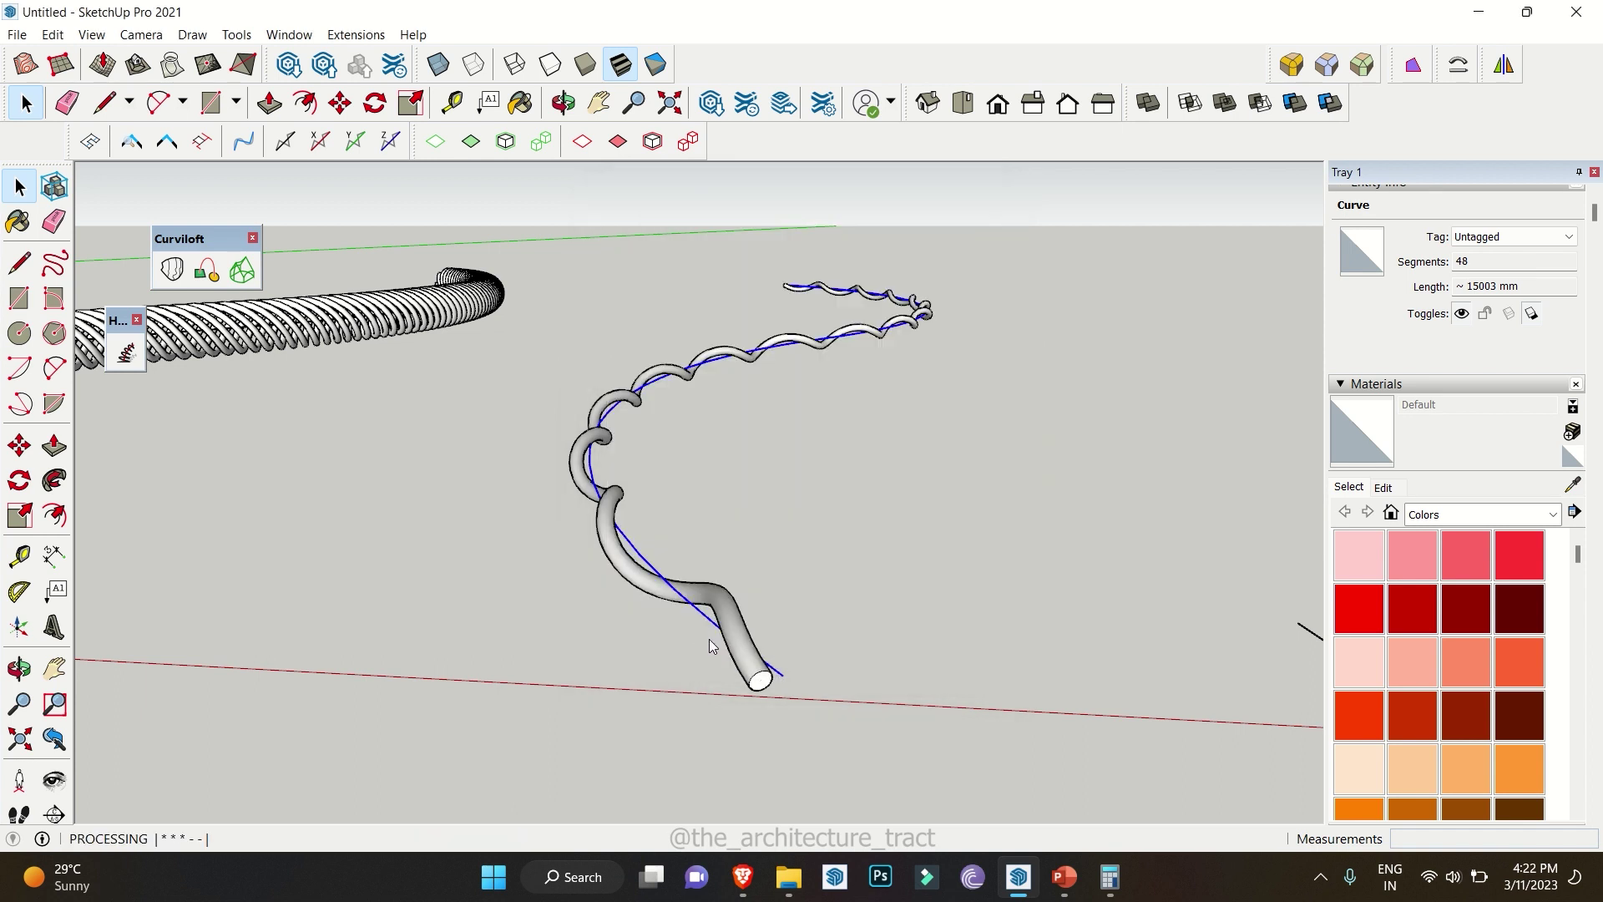
{"action": "left_click", "coordinate": [136, 360]}
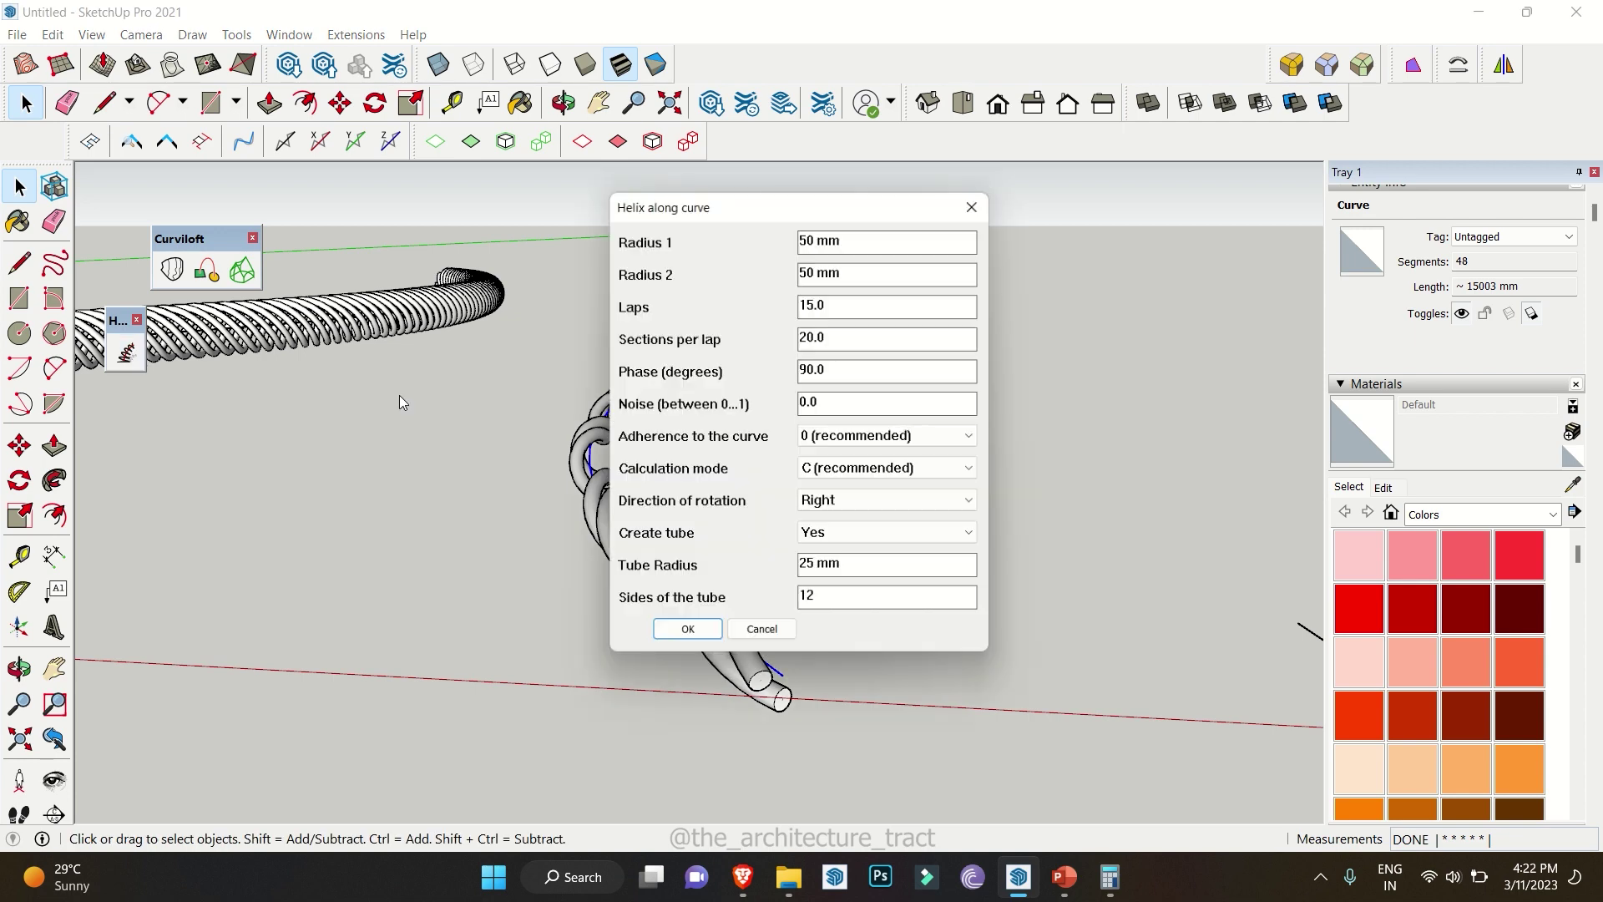
{"action": "double_click", "coordinate": [849, 369]}
{"action": "type", "text": "180"}
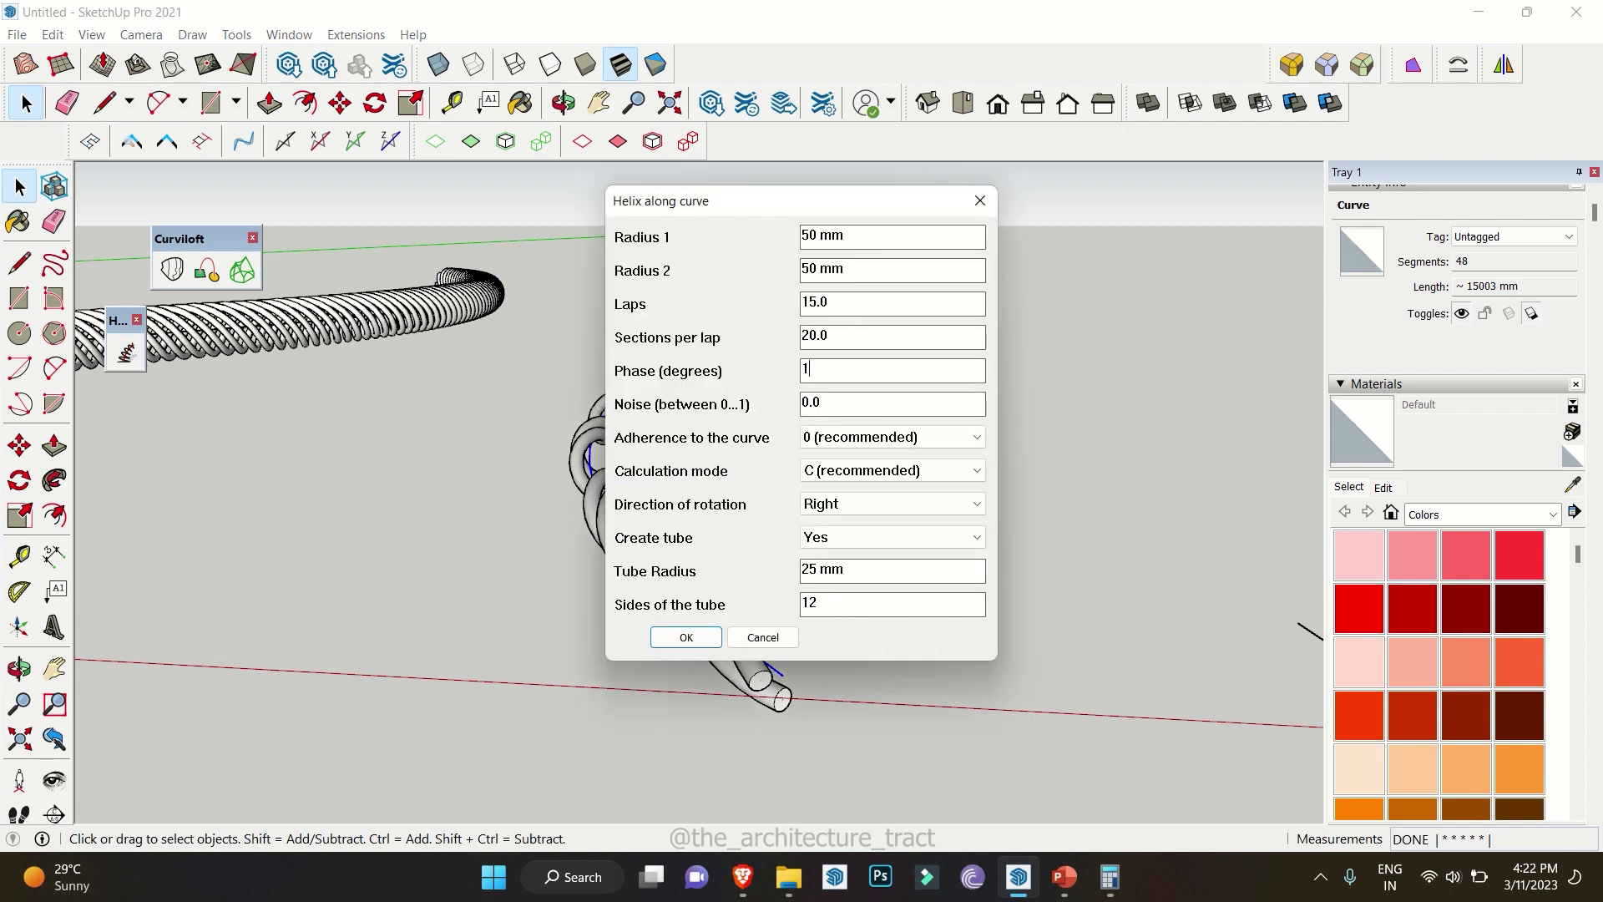
{"action": "left_click", "coordinate": [685, 638]}
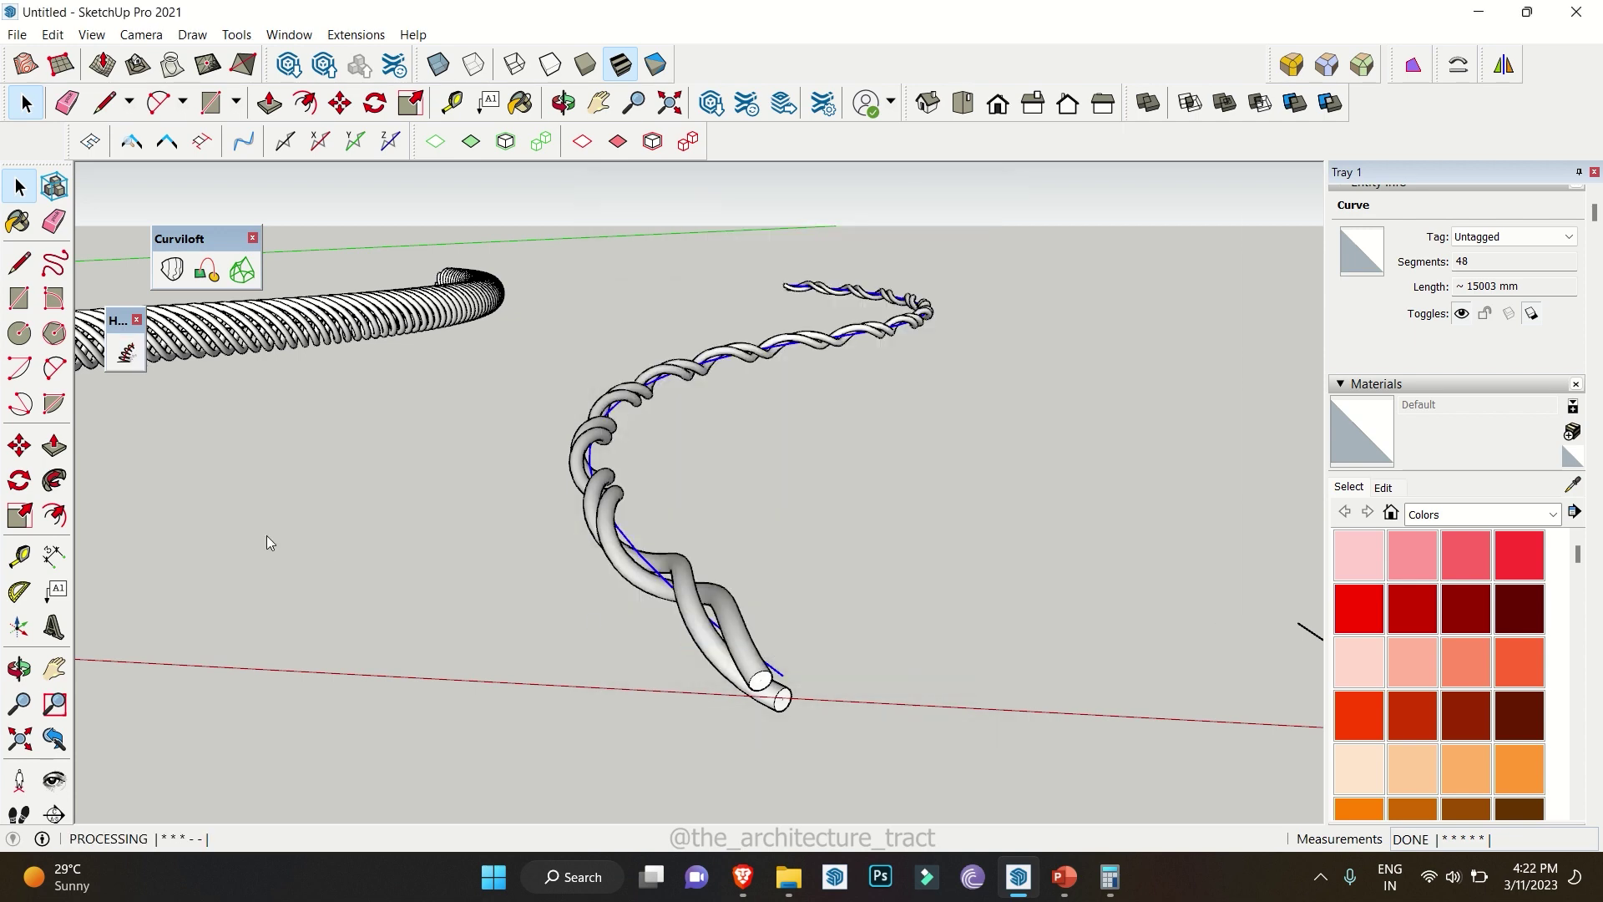
Add the 270° phase strand and orbit to inspect the four-strand rope
{"action": "left_click", "coordinate": [127, 355]}
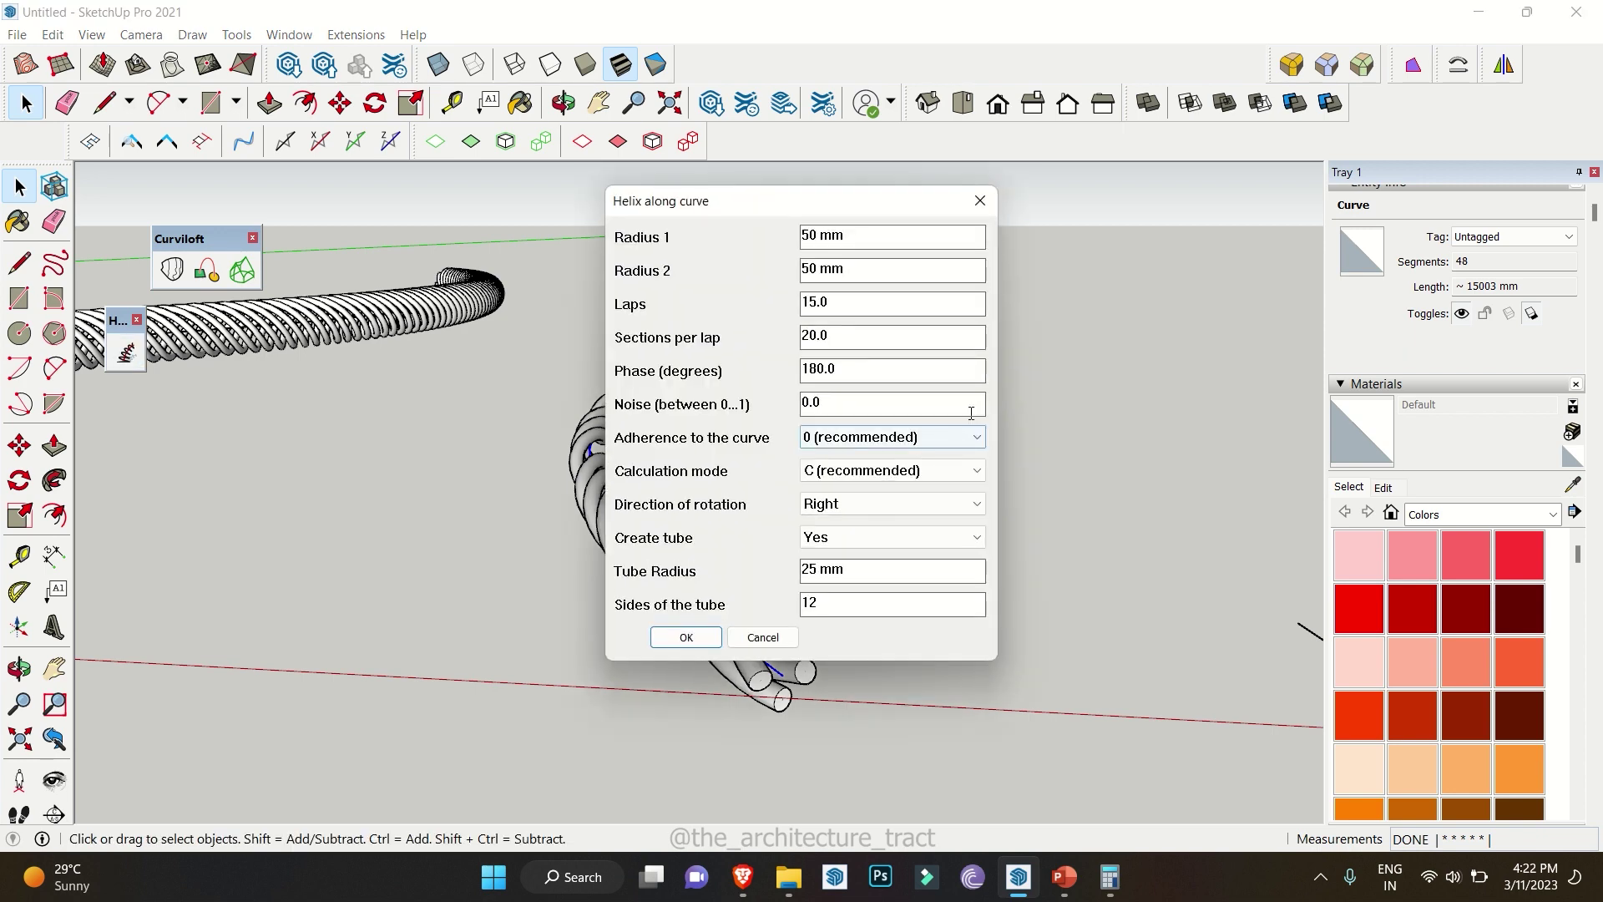
{"action": "double_click", "coordinate": [849, 369]}
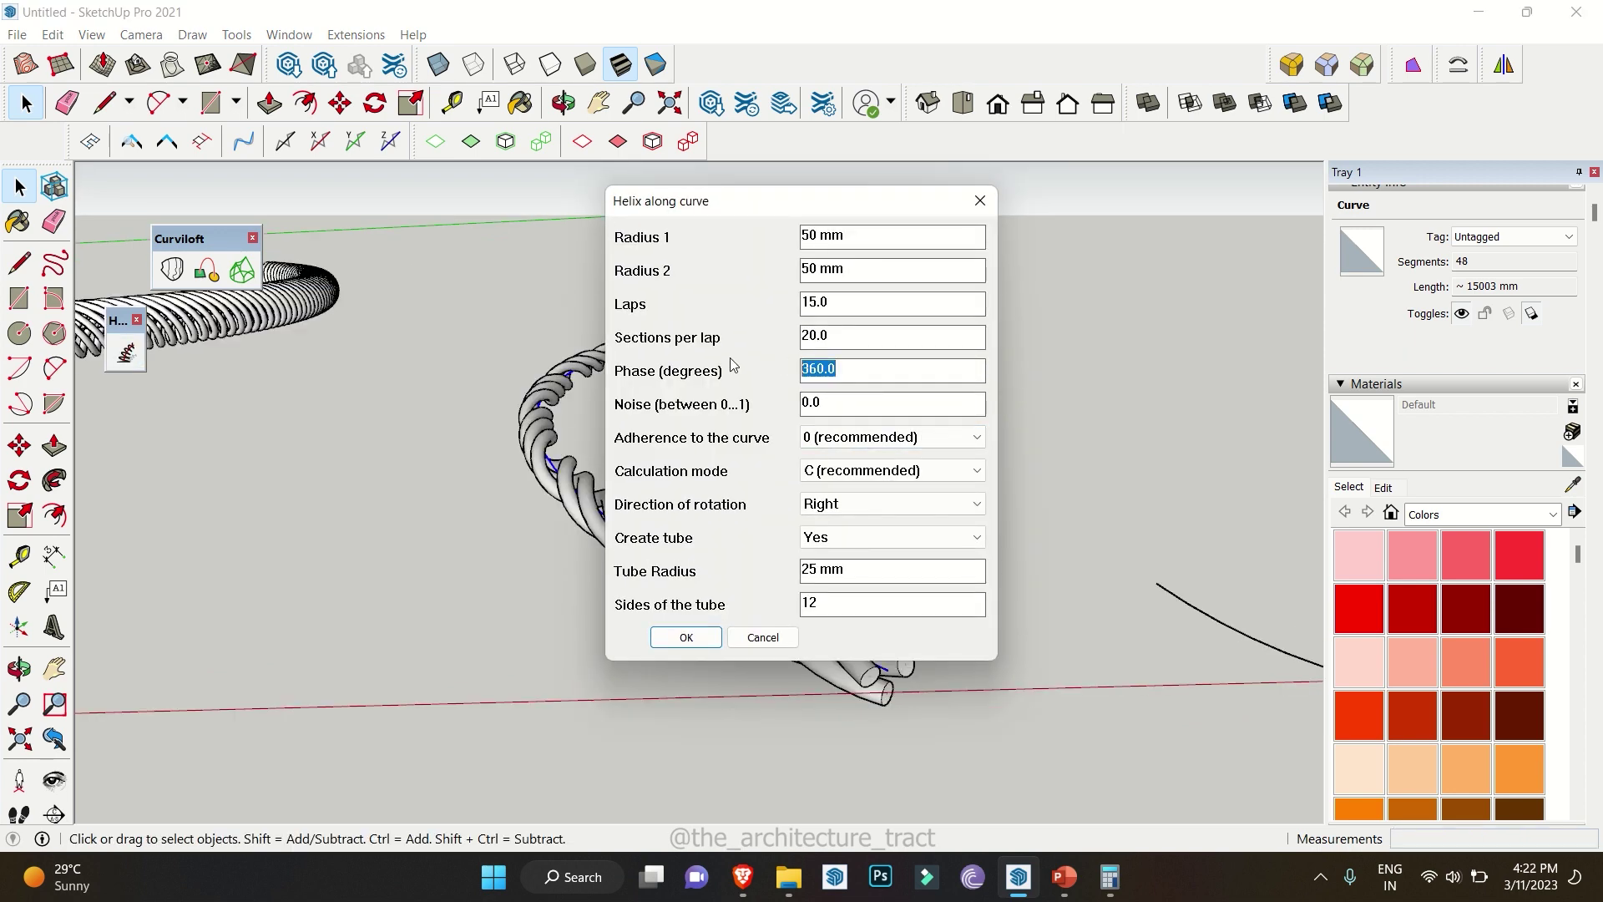
{"action": "type", "text": "270"}
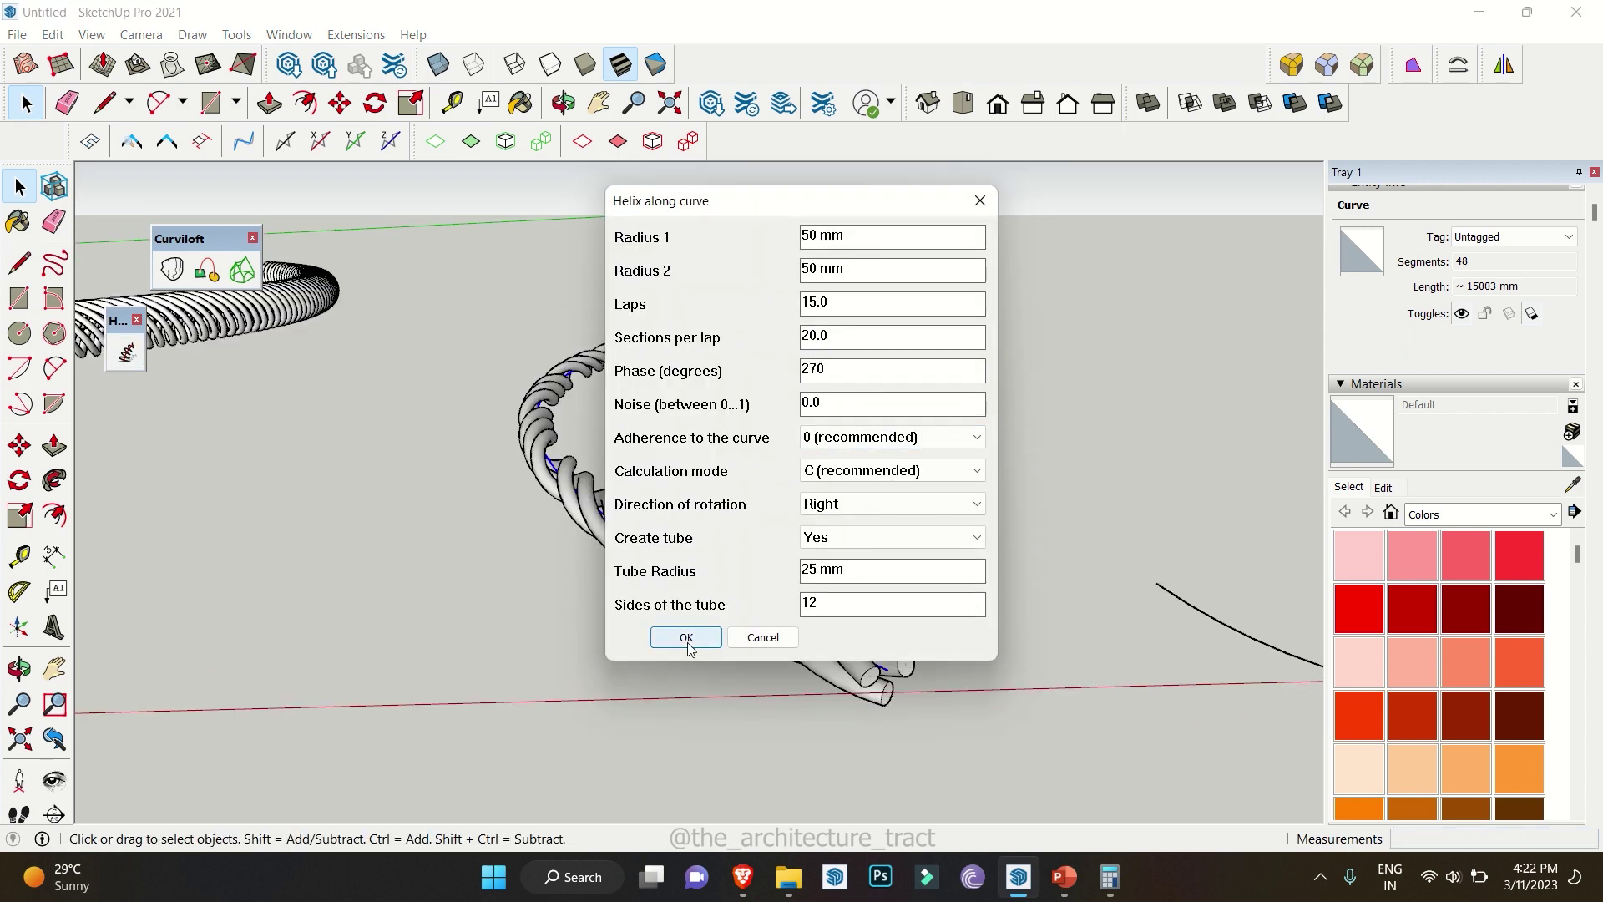
{"action": "left_click", "coordinate": [685, 637]}
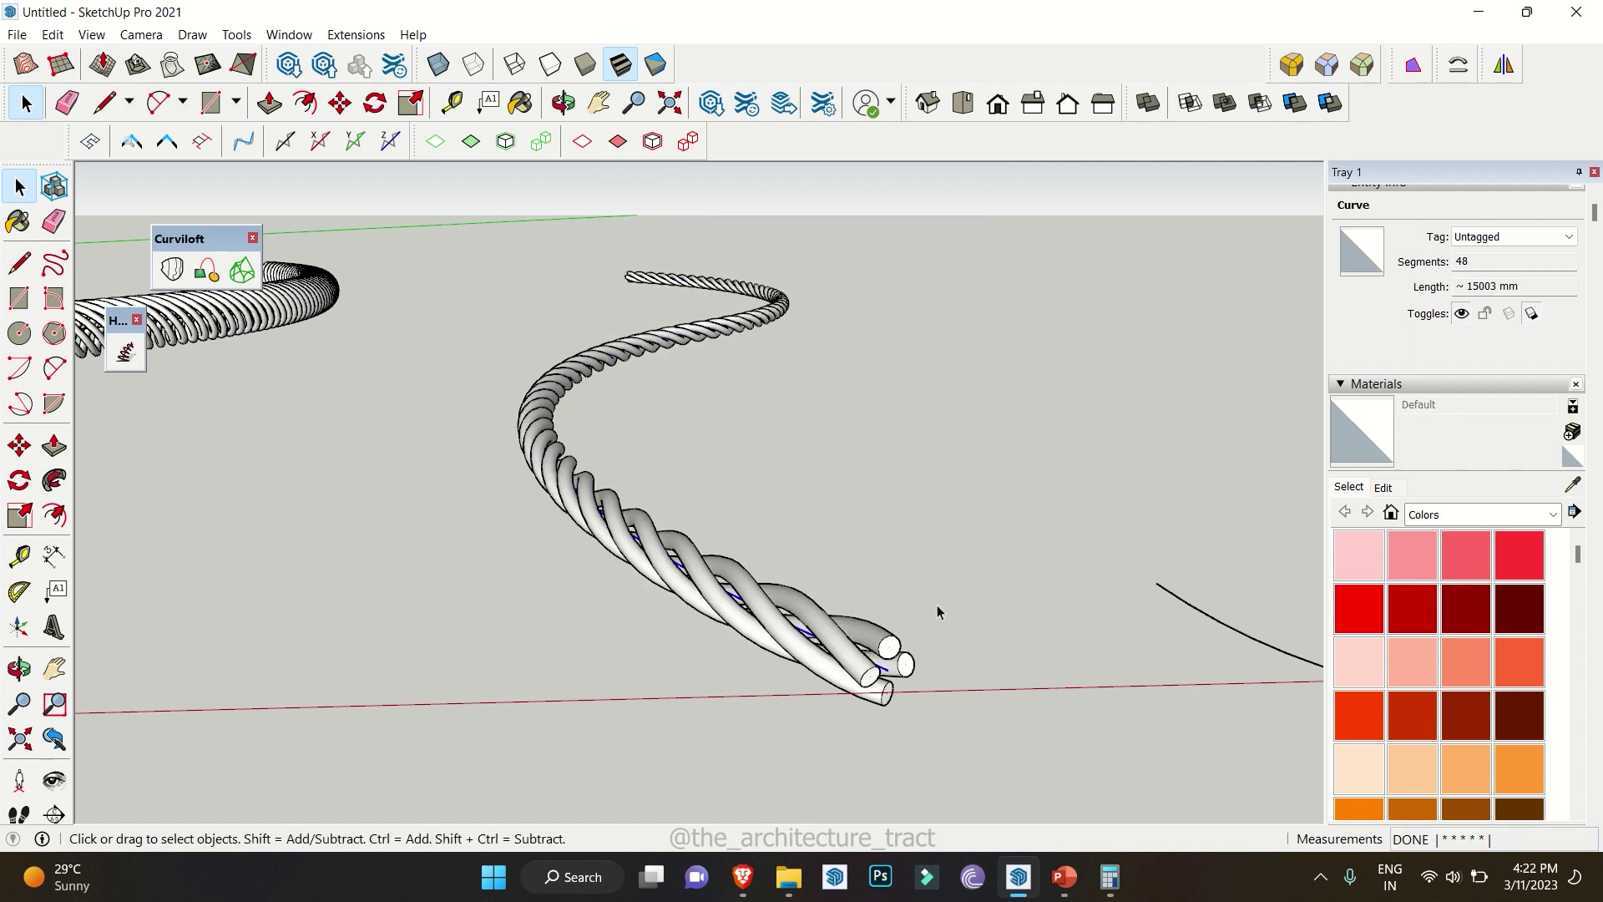
{"action": "middle_click_drag", "start_coordinate": [792, 591], "coordinate": [591, 424]}
{"action": "scroll", "coordinate": [591, 424], "scroll_direction": "up", "scroll_amount": 3}
Orbit to view all the helix examples and select the separate wave curve
{"action": "scroll", "coordinate": [752, 349], "scroll_direction": "down", "scroll_amount": 5}
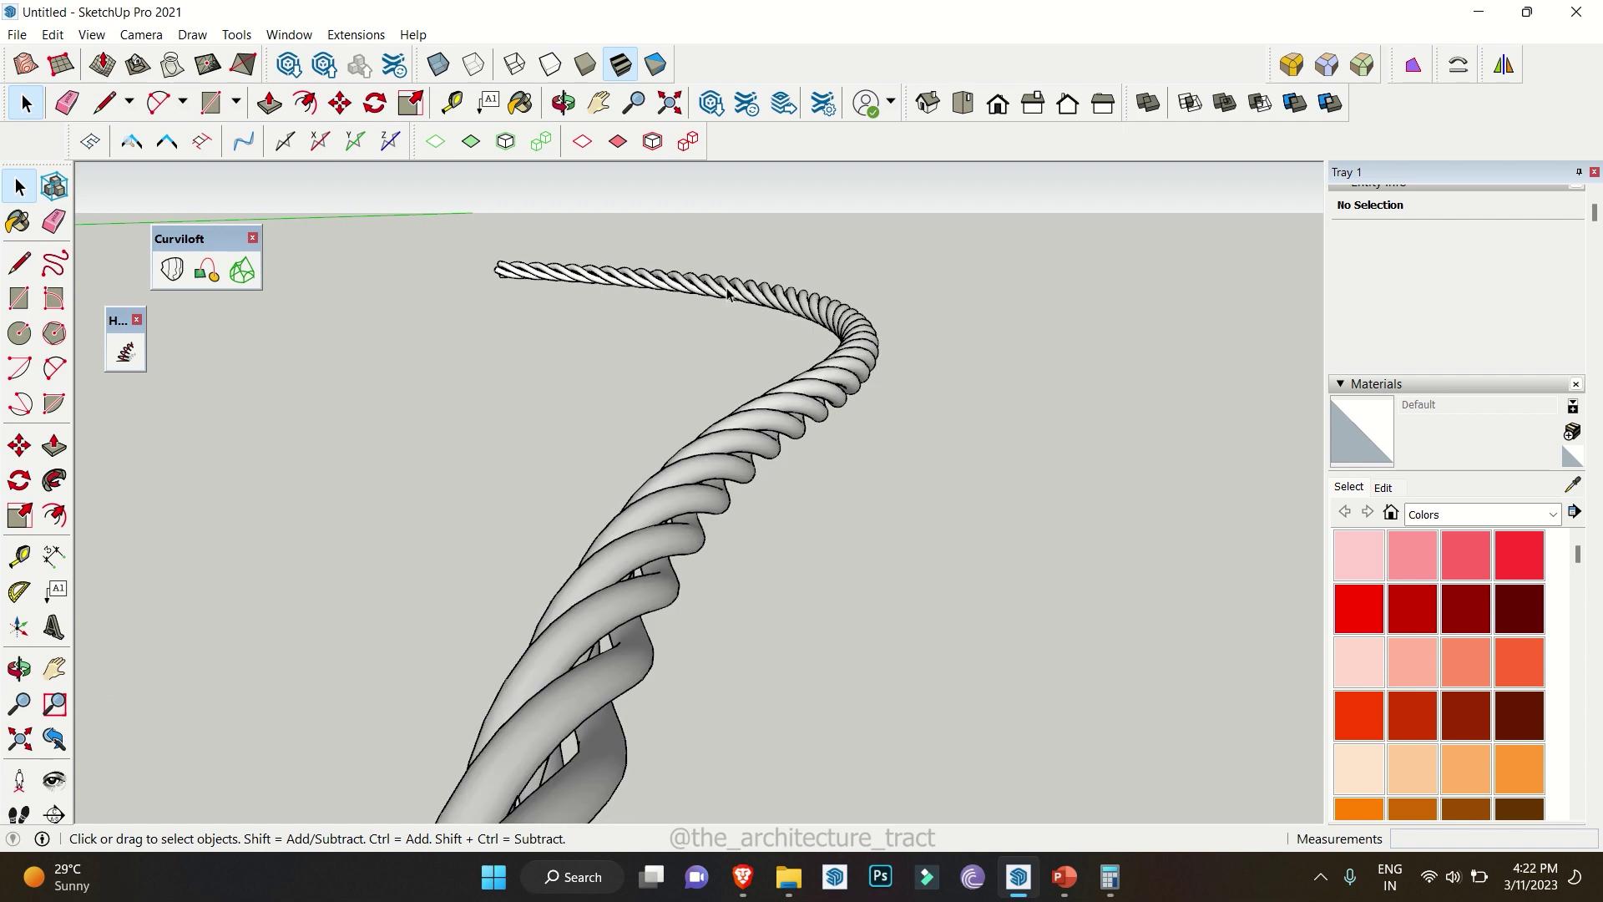
{"action": "middle_click_drag", "start_coordinate": [751, 349], "coordinate": [888, 458]}
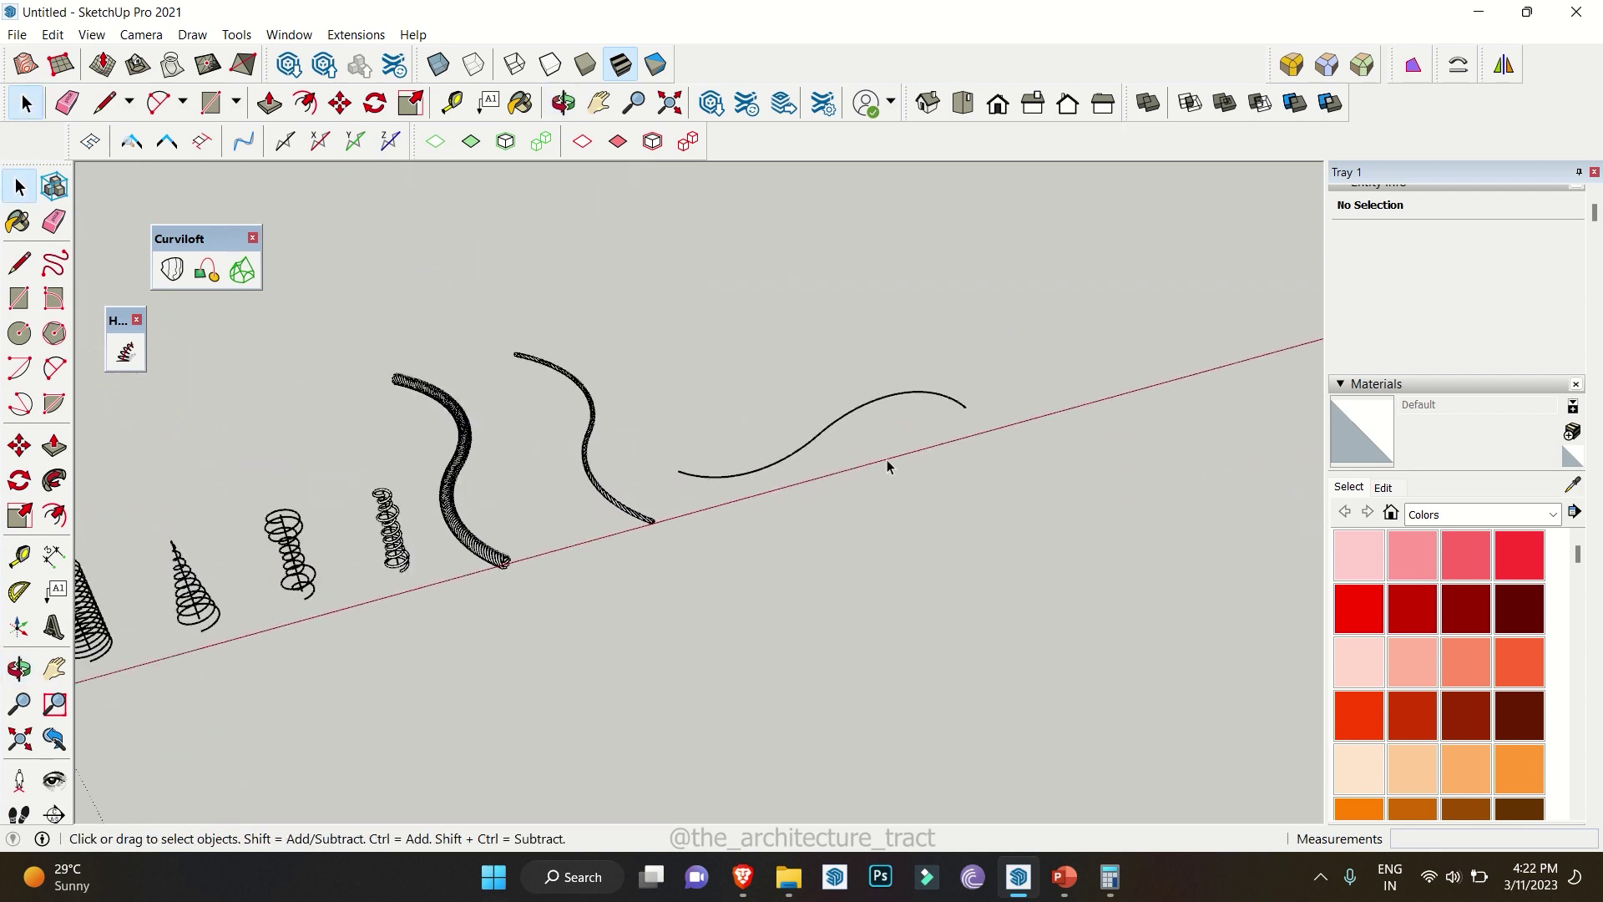
{"action": "scroll", "coordinate": [835, 460], "scroll_direction": "up", "scroll_amount": 3}
{"action": "left_click_drag", "start_coordinate": [705, 391], "coordinate": [706, 392]}
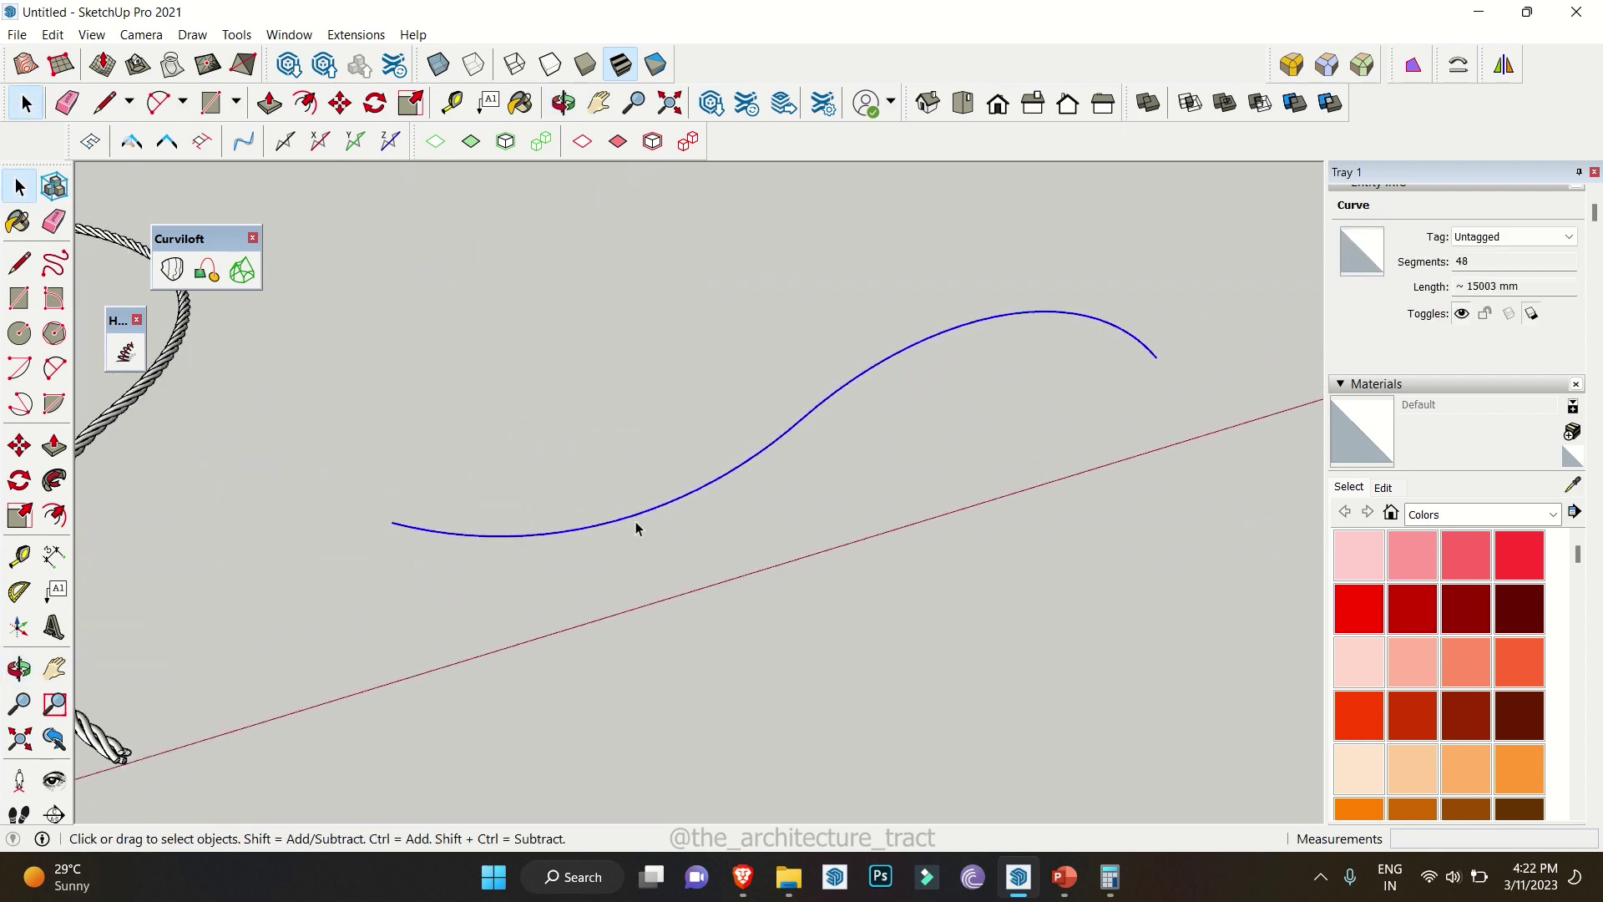
{"action": "middle_click_drag", "start_coordinate": [637, 526], "coordinate": [663, 420]}
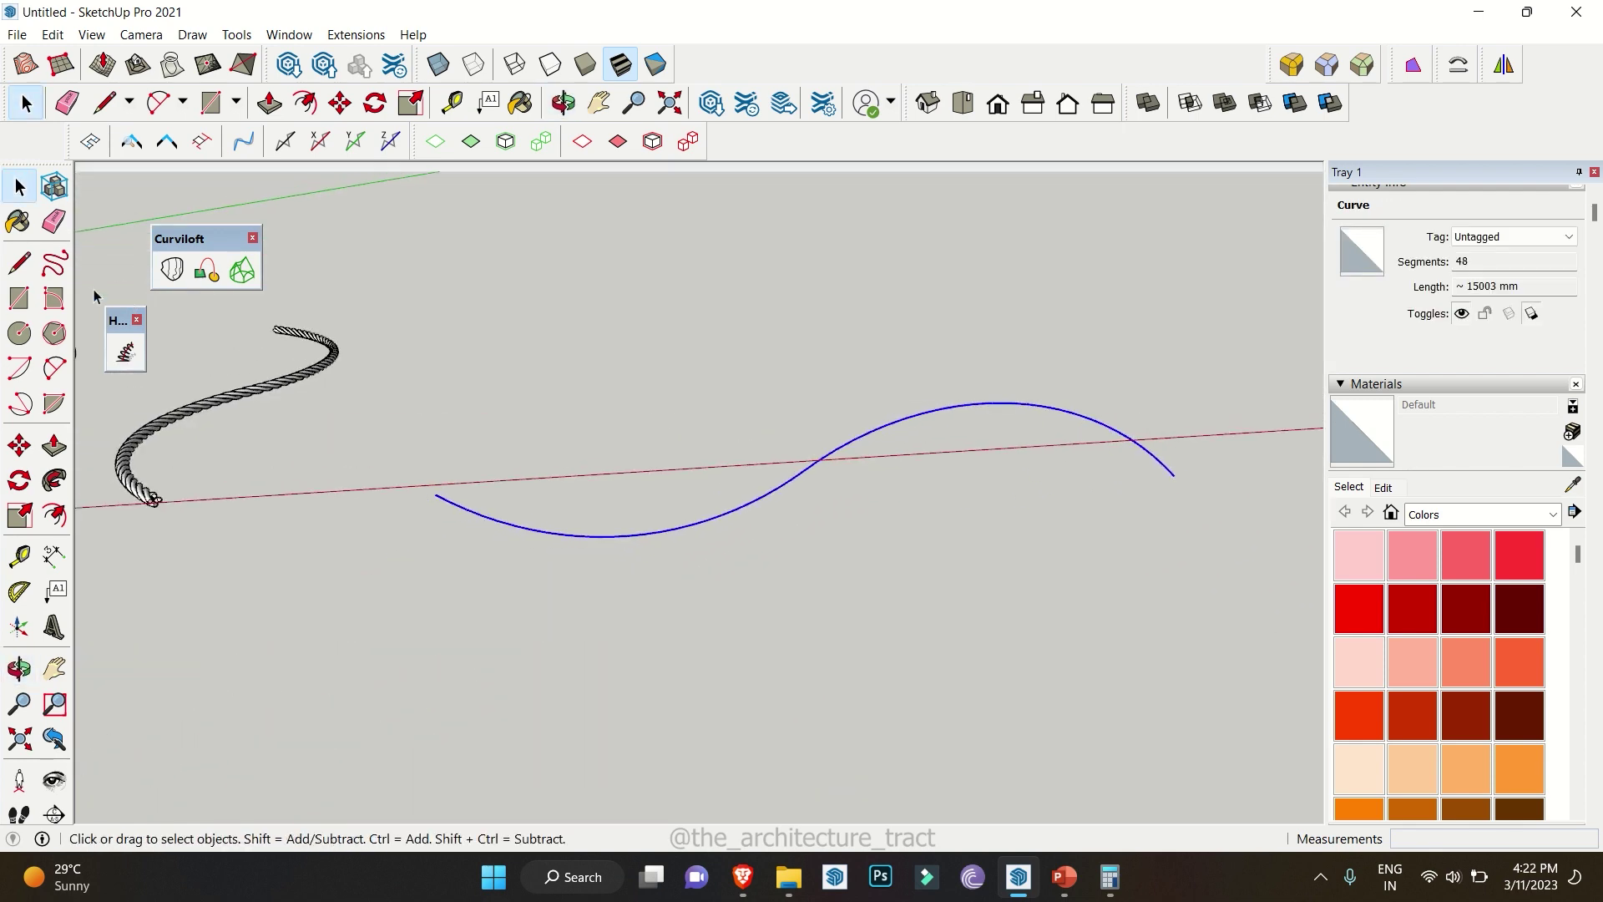
Build a helix along the wave curve with Radius 1 and 2 of 300 mm and Phase 0
{"action": "left_click", "coordinate": [125, 352]}
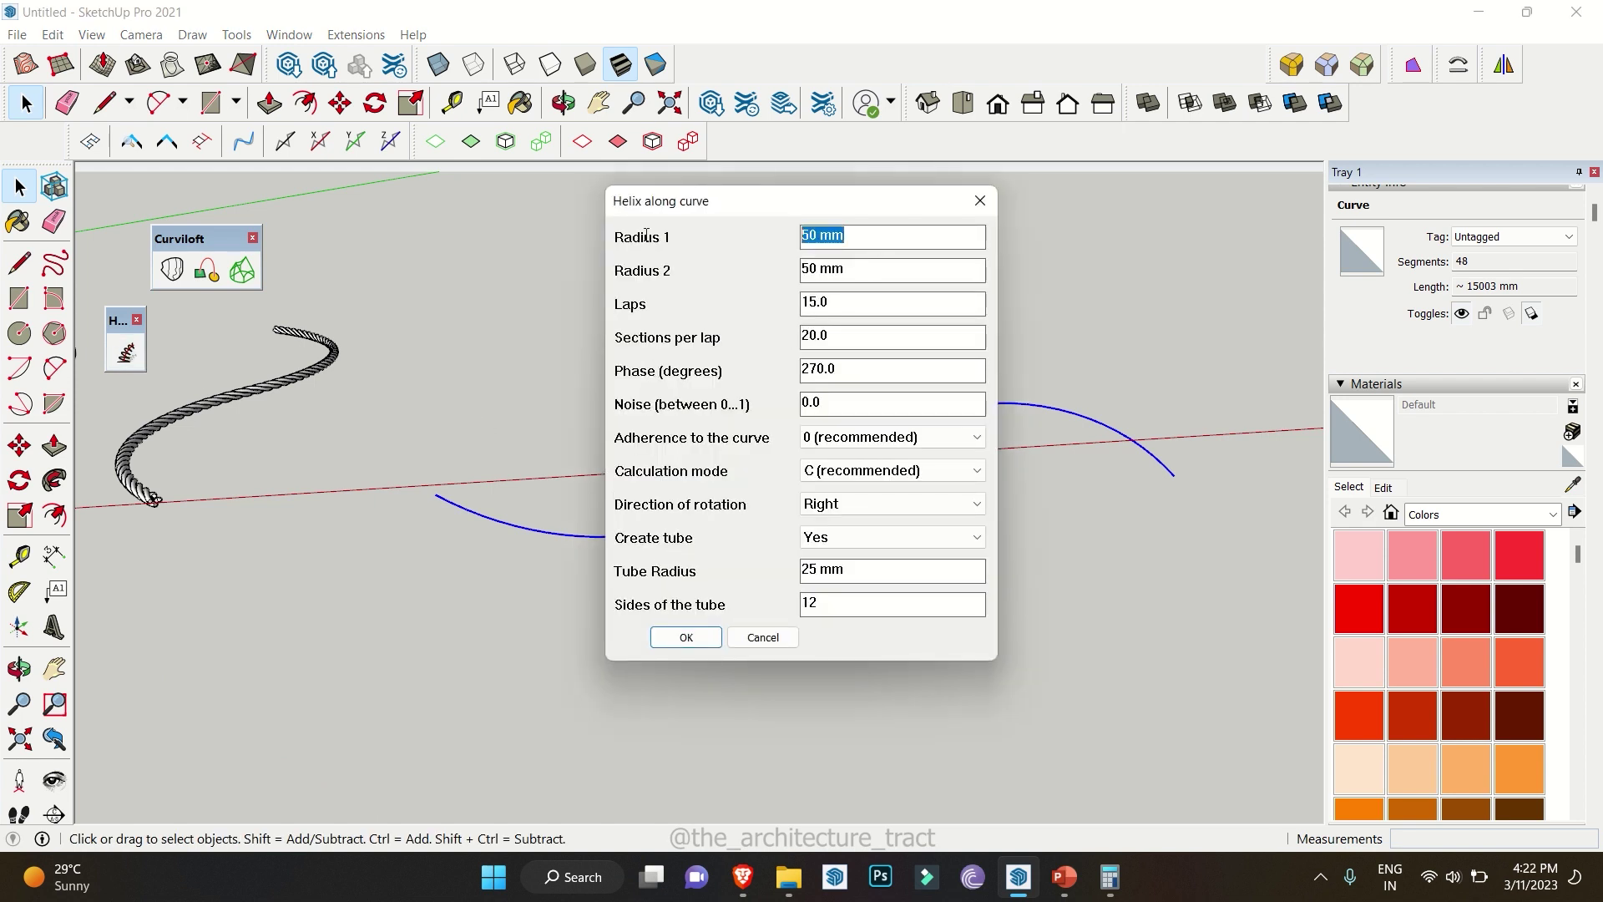
{"action": "type", "text": "300"}
{"action": "key", "text": "Tab"}
{"action": "type", "text": "30"}
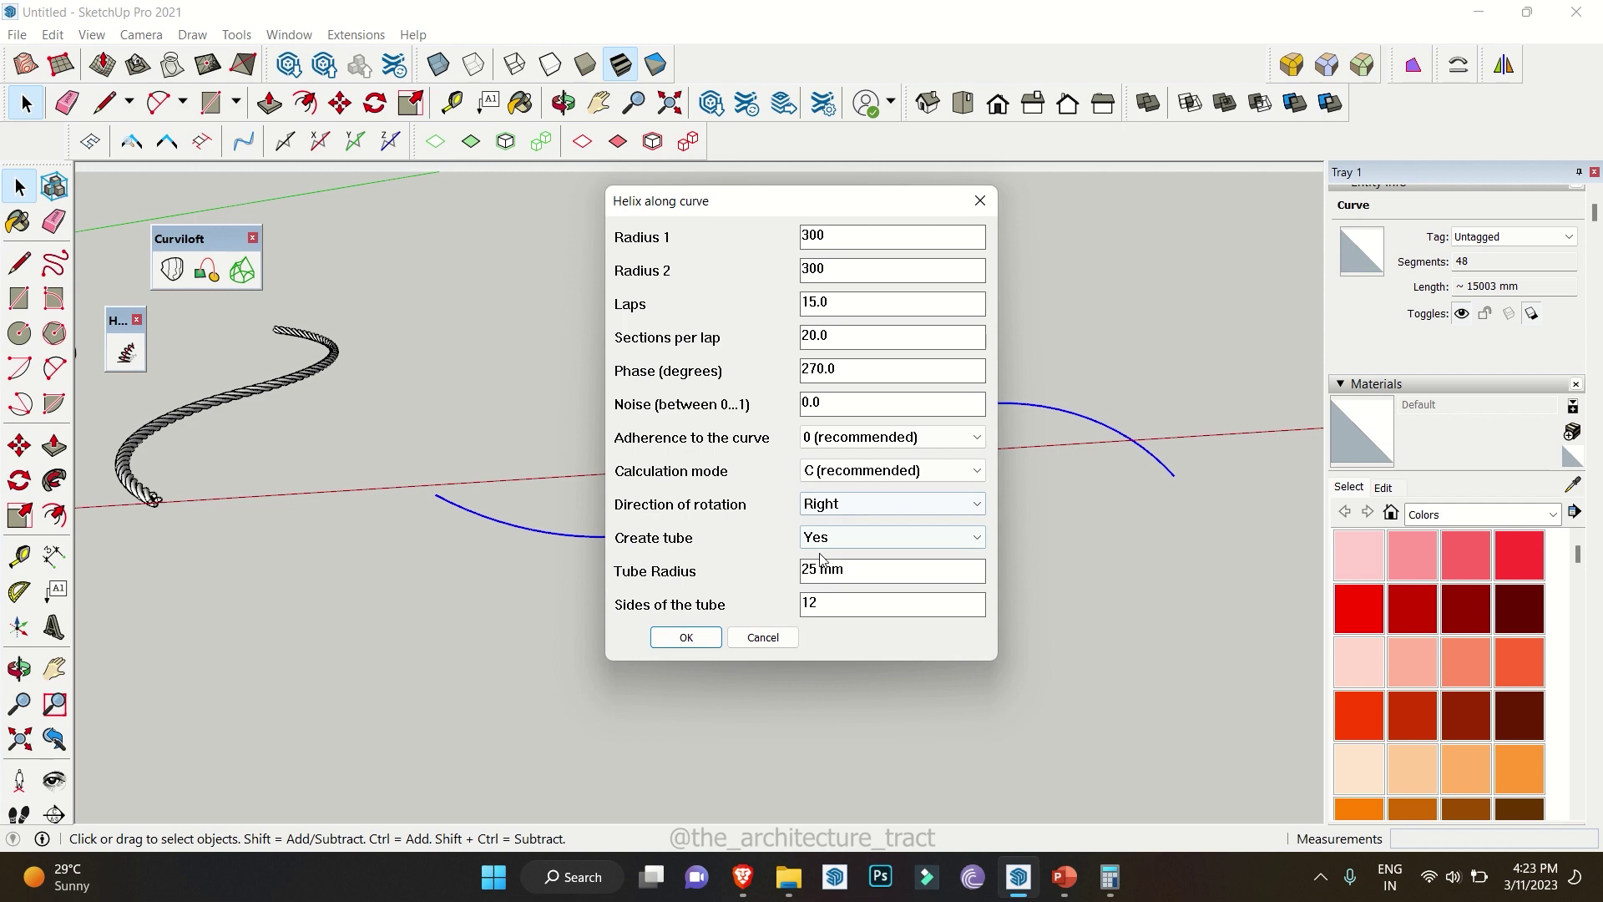
{"action": "left_click", "coordinate": [693, 368]}
{"action": "type", "text": "0"}
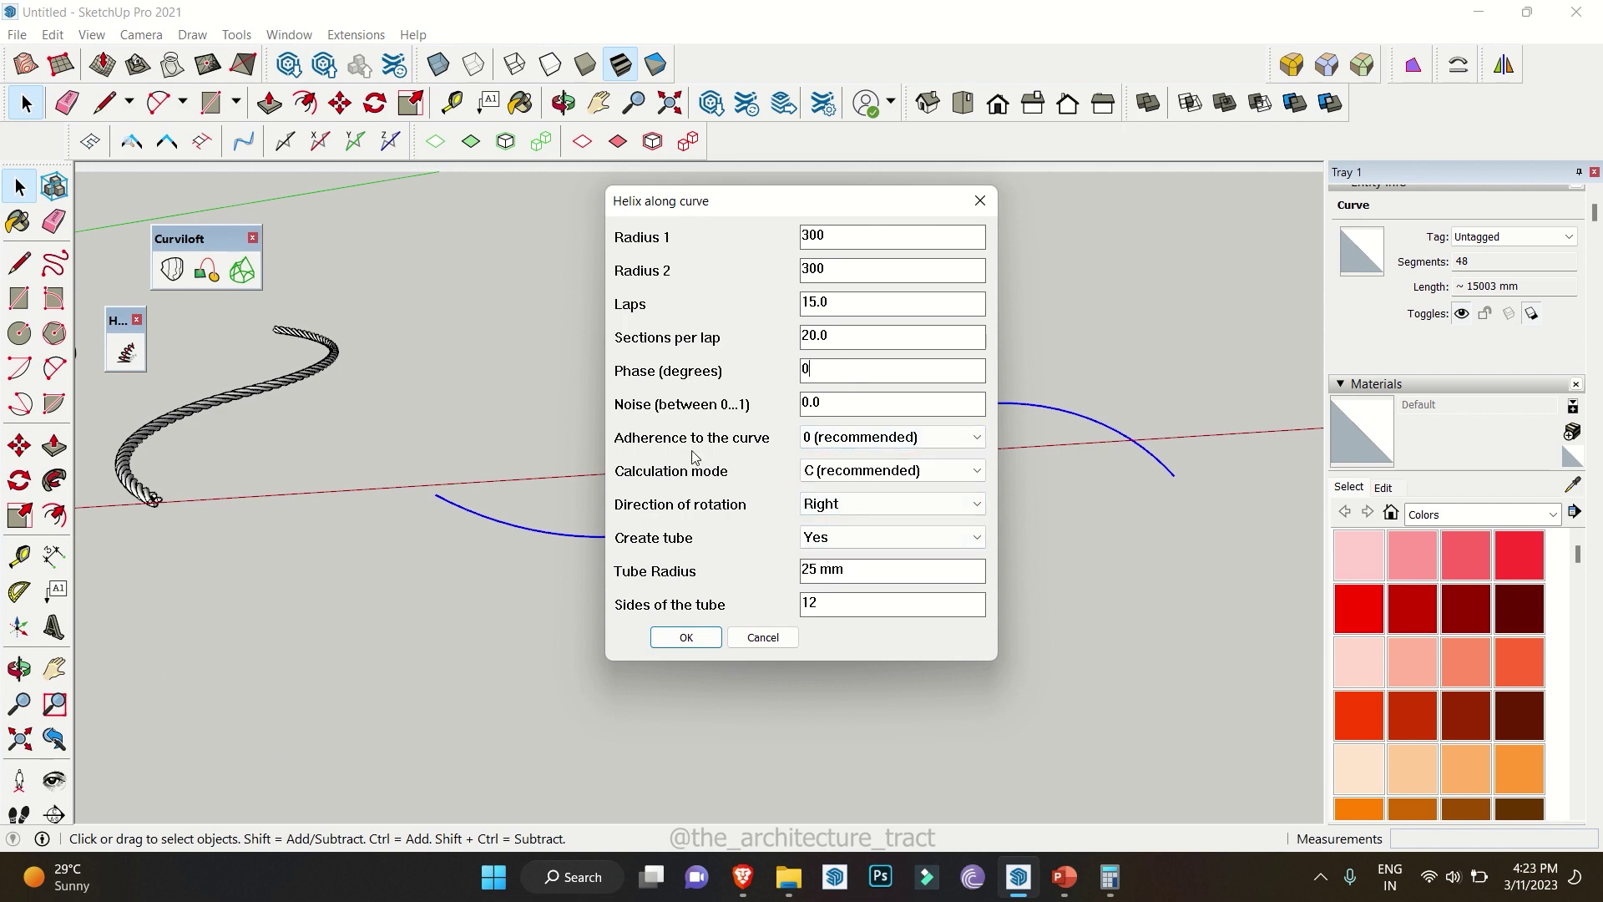
{"action": "left_click", "coordinate": [681, 638]}
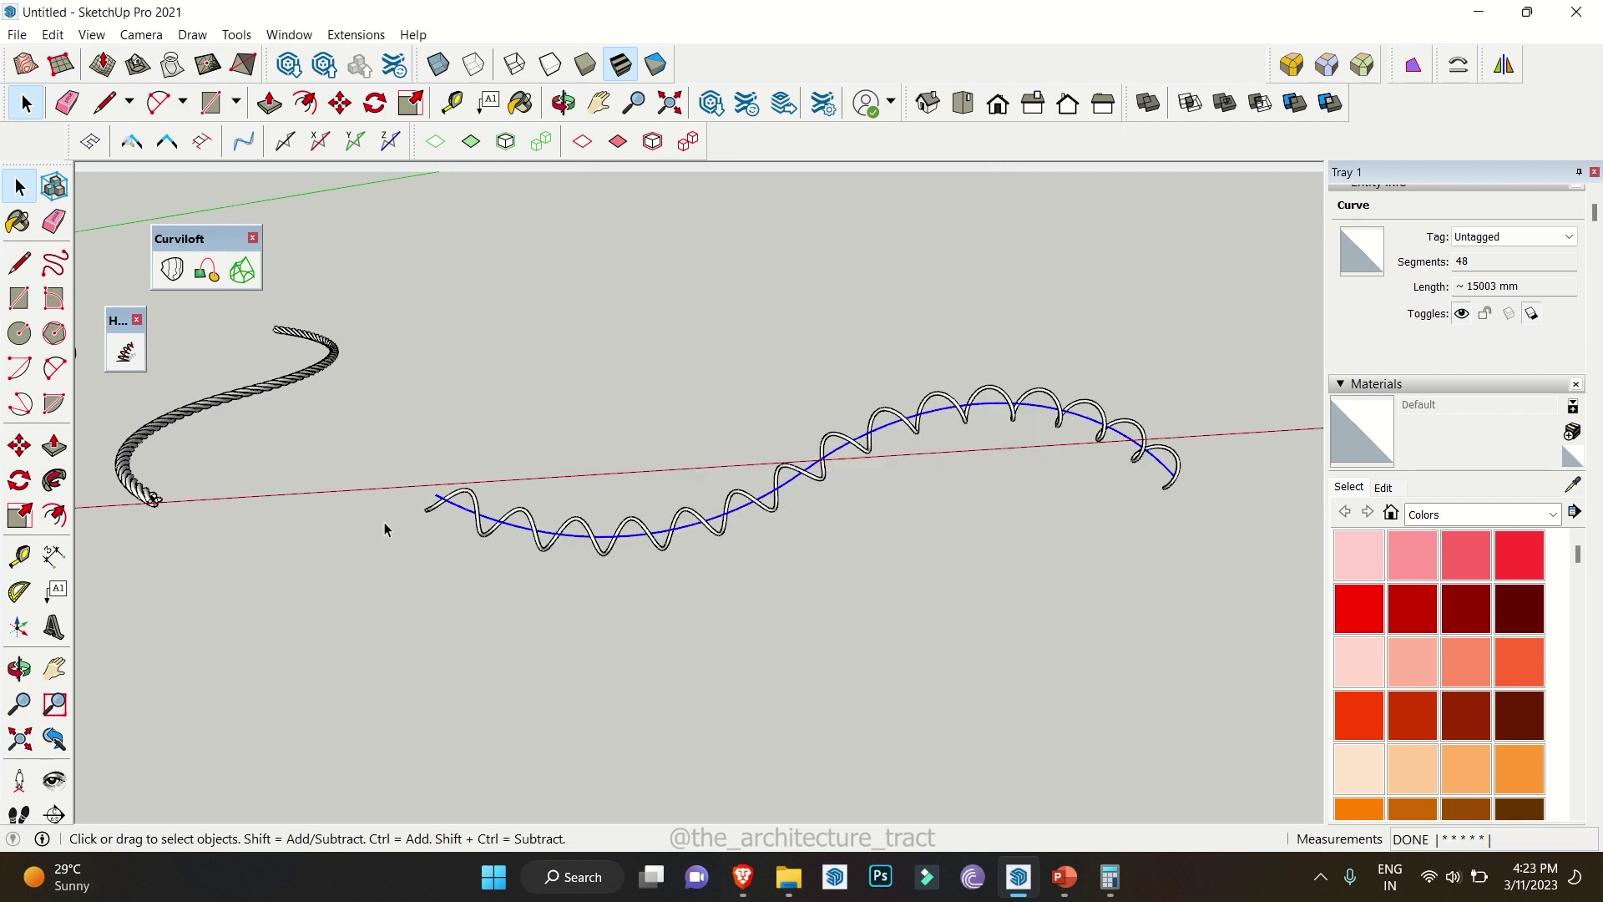
{"action": "middle_click_drag", "start_coordinate": [381, 456], "coordinate": [477, 505]}
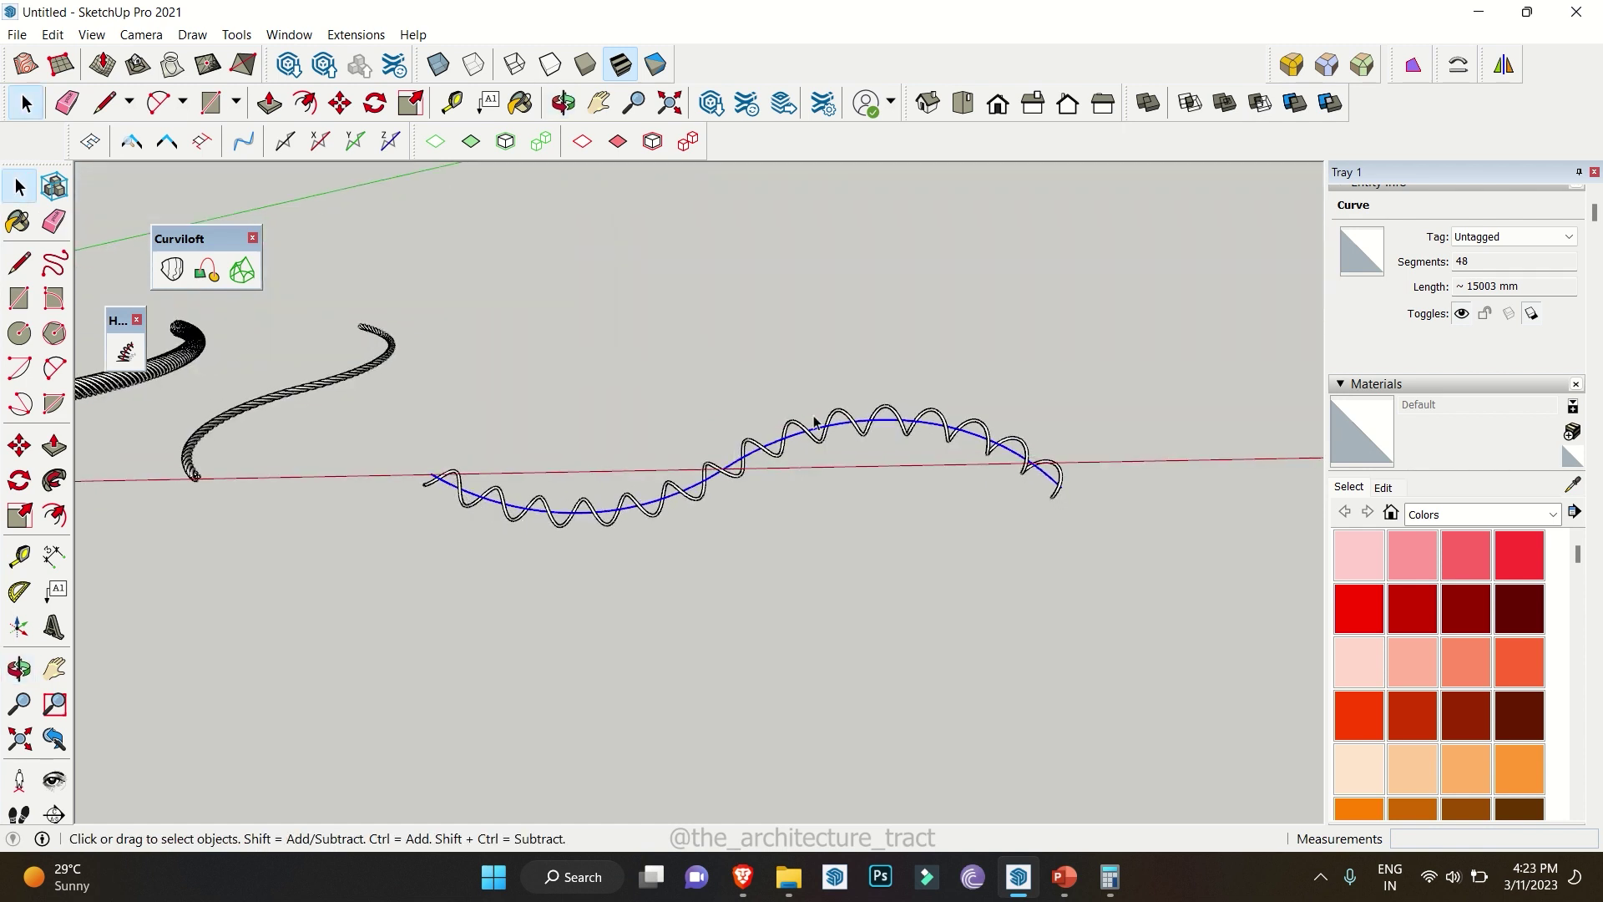
Start a Move copy of the curve, cancel it, and orbit to view all springs and curves
{"action": "key", "text": "m"}
{"action": "key", "text": "ctrl"}
{"action": "left_click", "coordinate": [708, 572]}
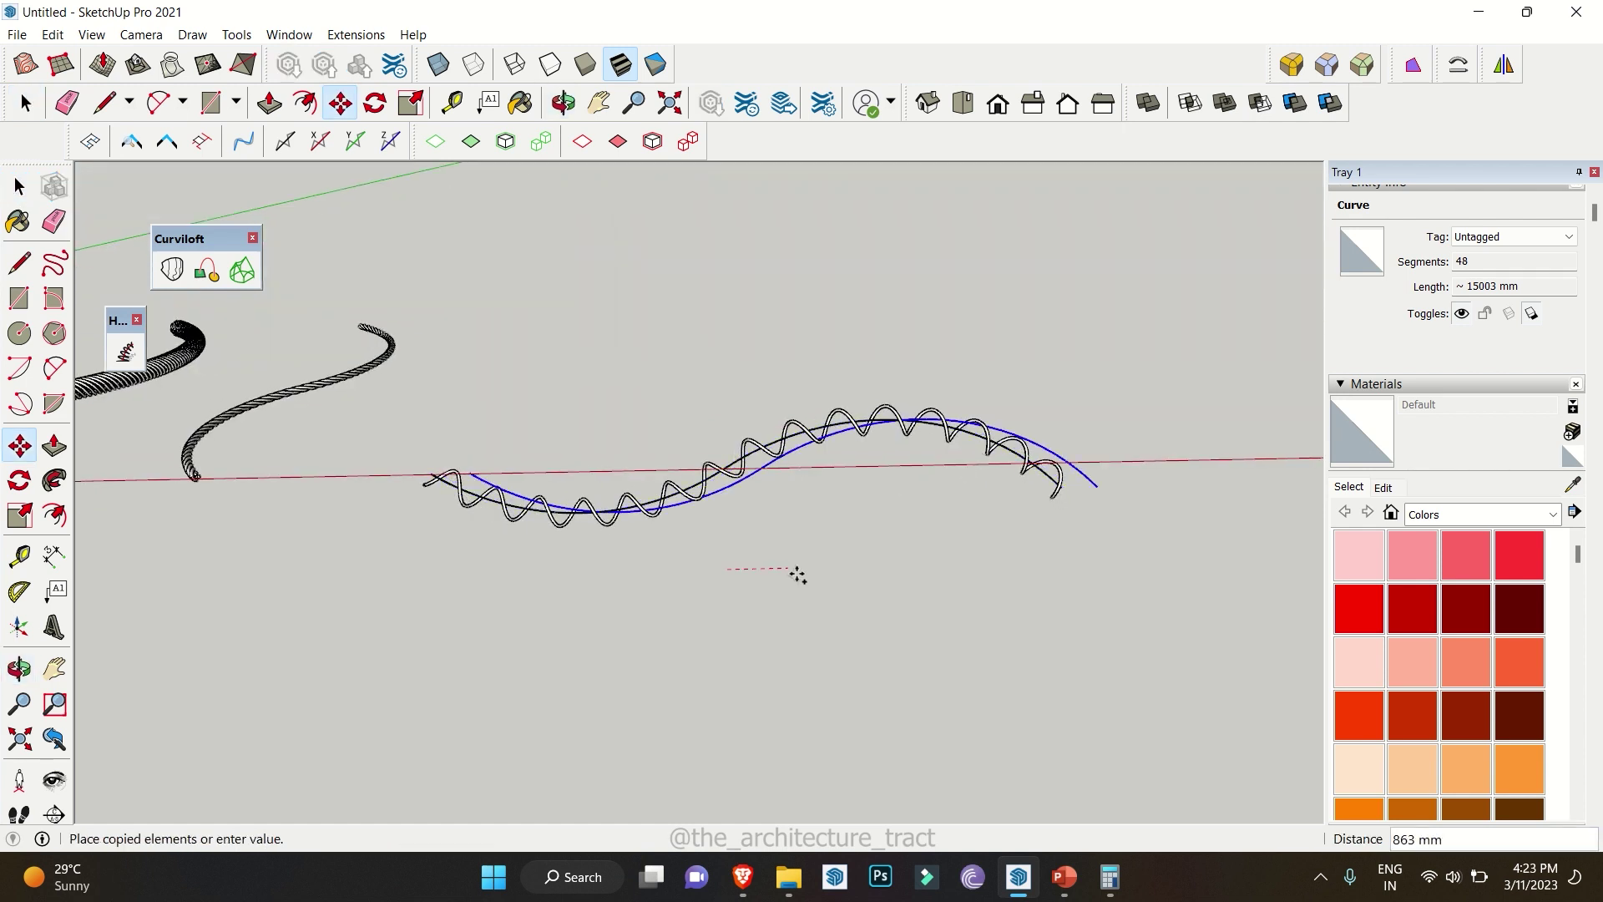
{"action": "scroll", "coordinate": [794, 573], "scroll_direction": "down", "scroll_amount": 5}
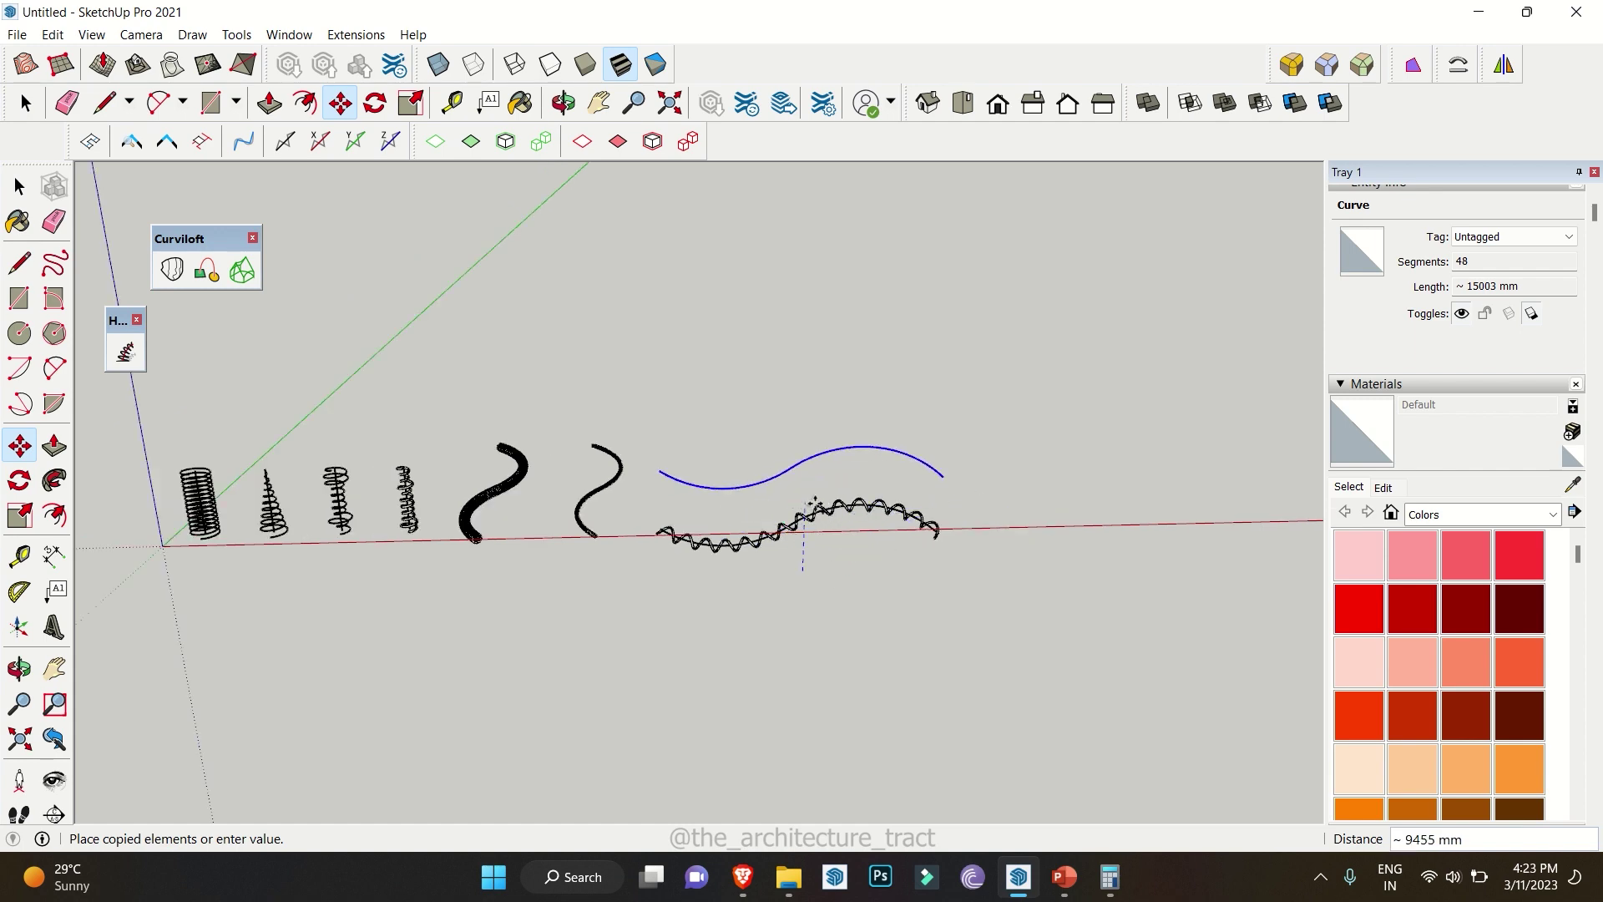
{"action": "middle_click_drag", "start_coordinate": [827, 522], "coordinate": [197, 655]}
{"action": "key", "text": "Escape"}
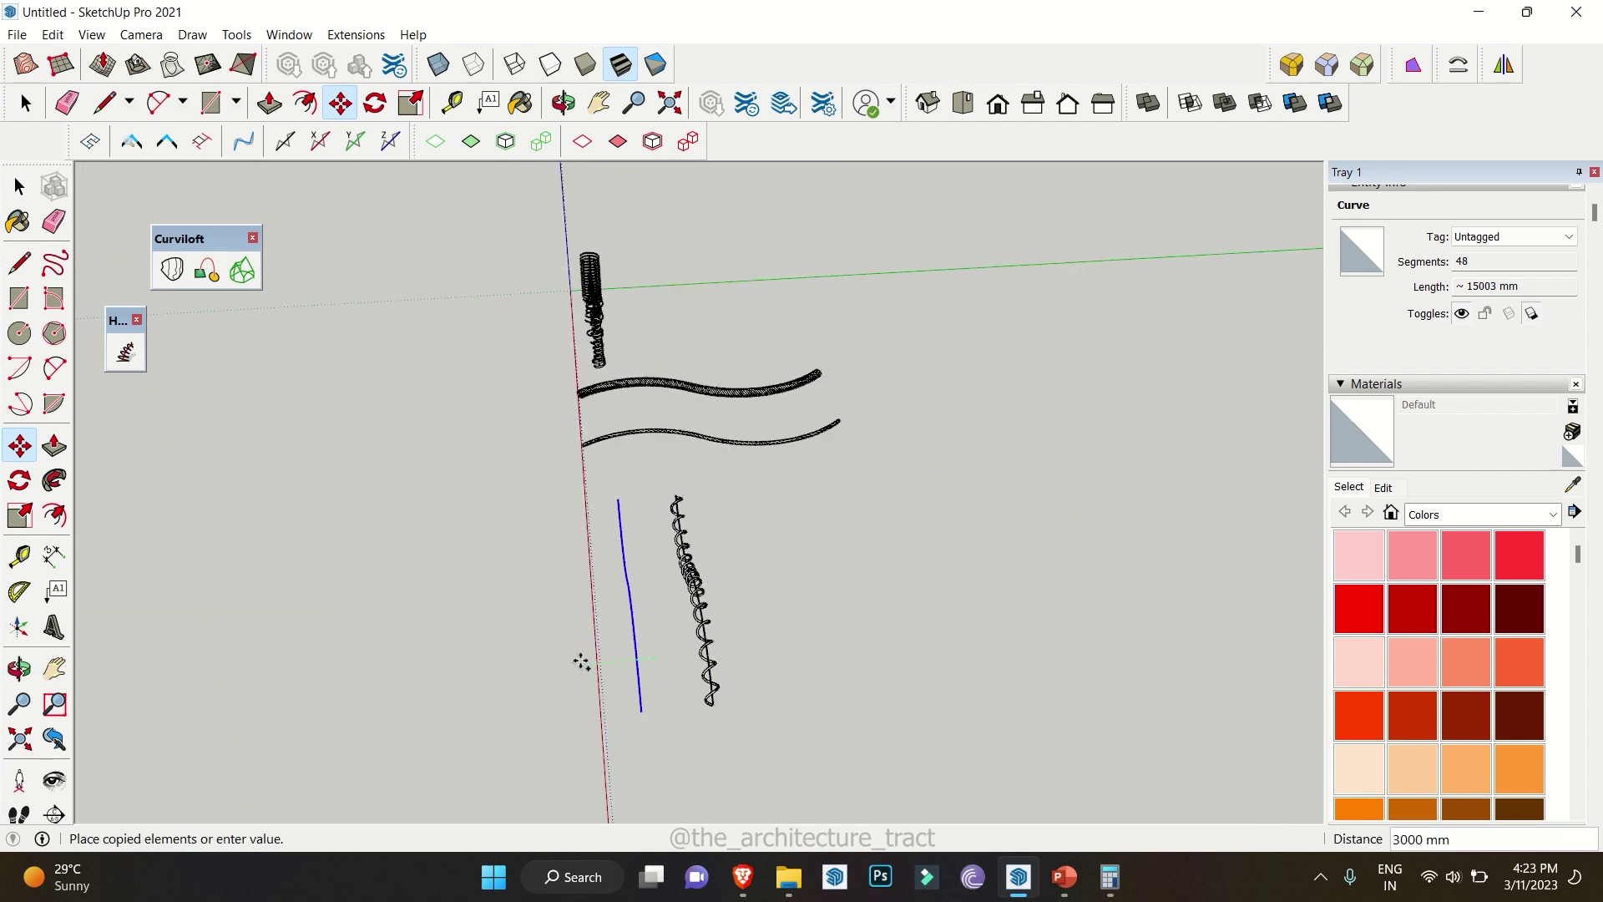
{"action": "middle_click_drag", "start_coordinate": [579, 662], "coordinate": [874, 501]}
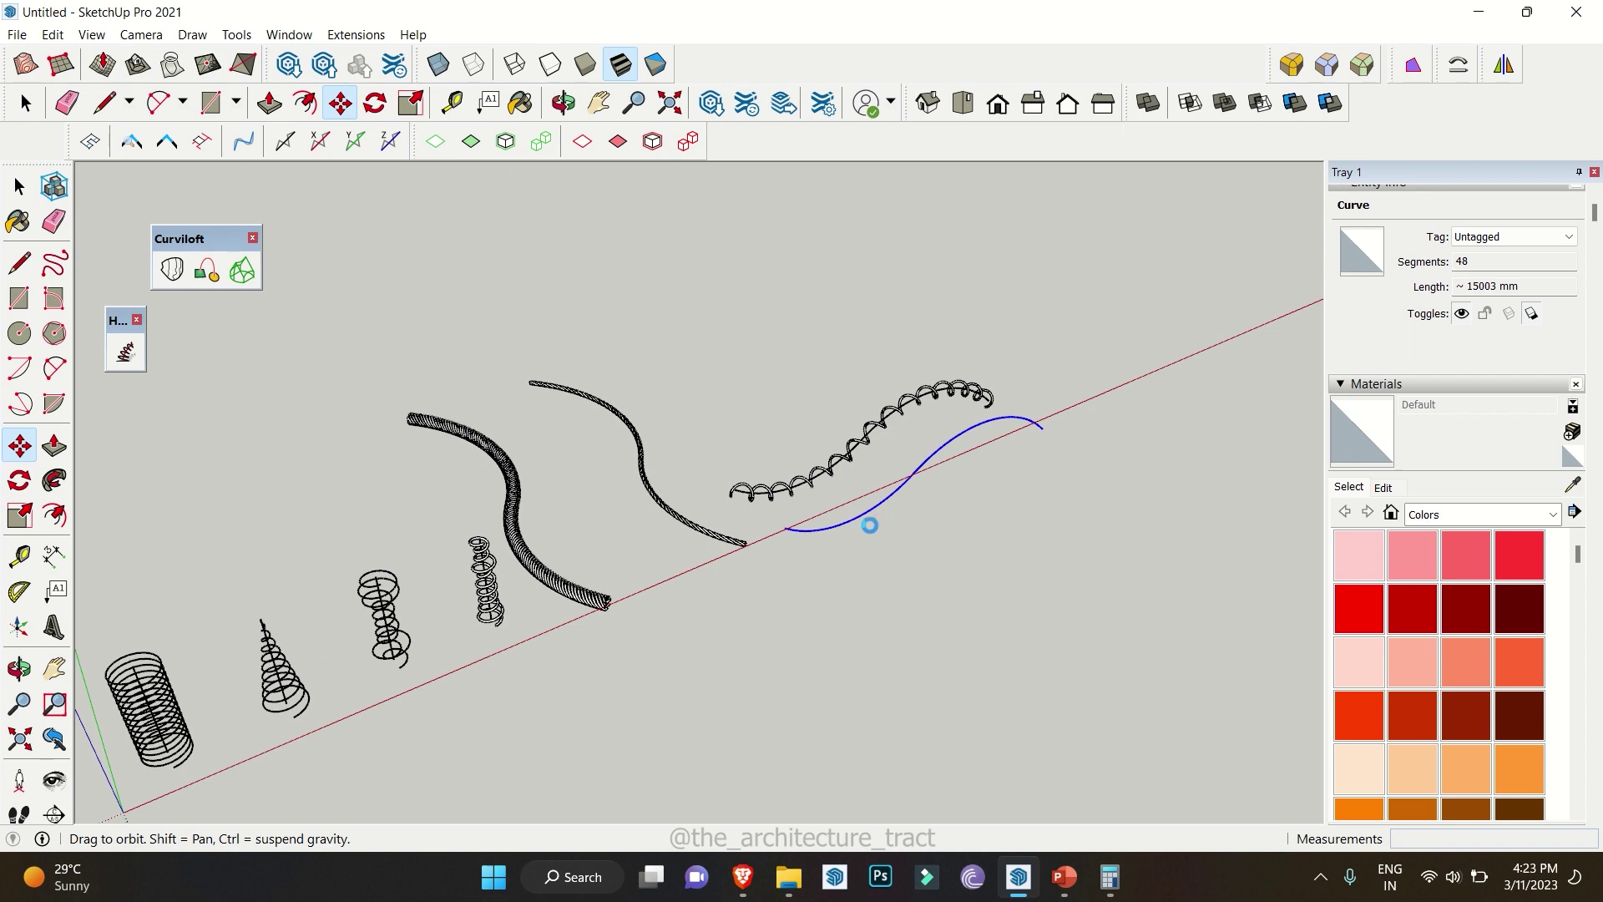
{"action": "key", "text": "space"}
{"action": "scroll", "coordinate": [869, 526], "scroll_direction": "up", "scroll_amount": 3}
{"action": "scroll", "coordinate": [874, 532], "scroll_direction": "up", "scroll_amount": 1}
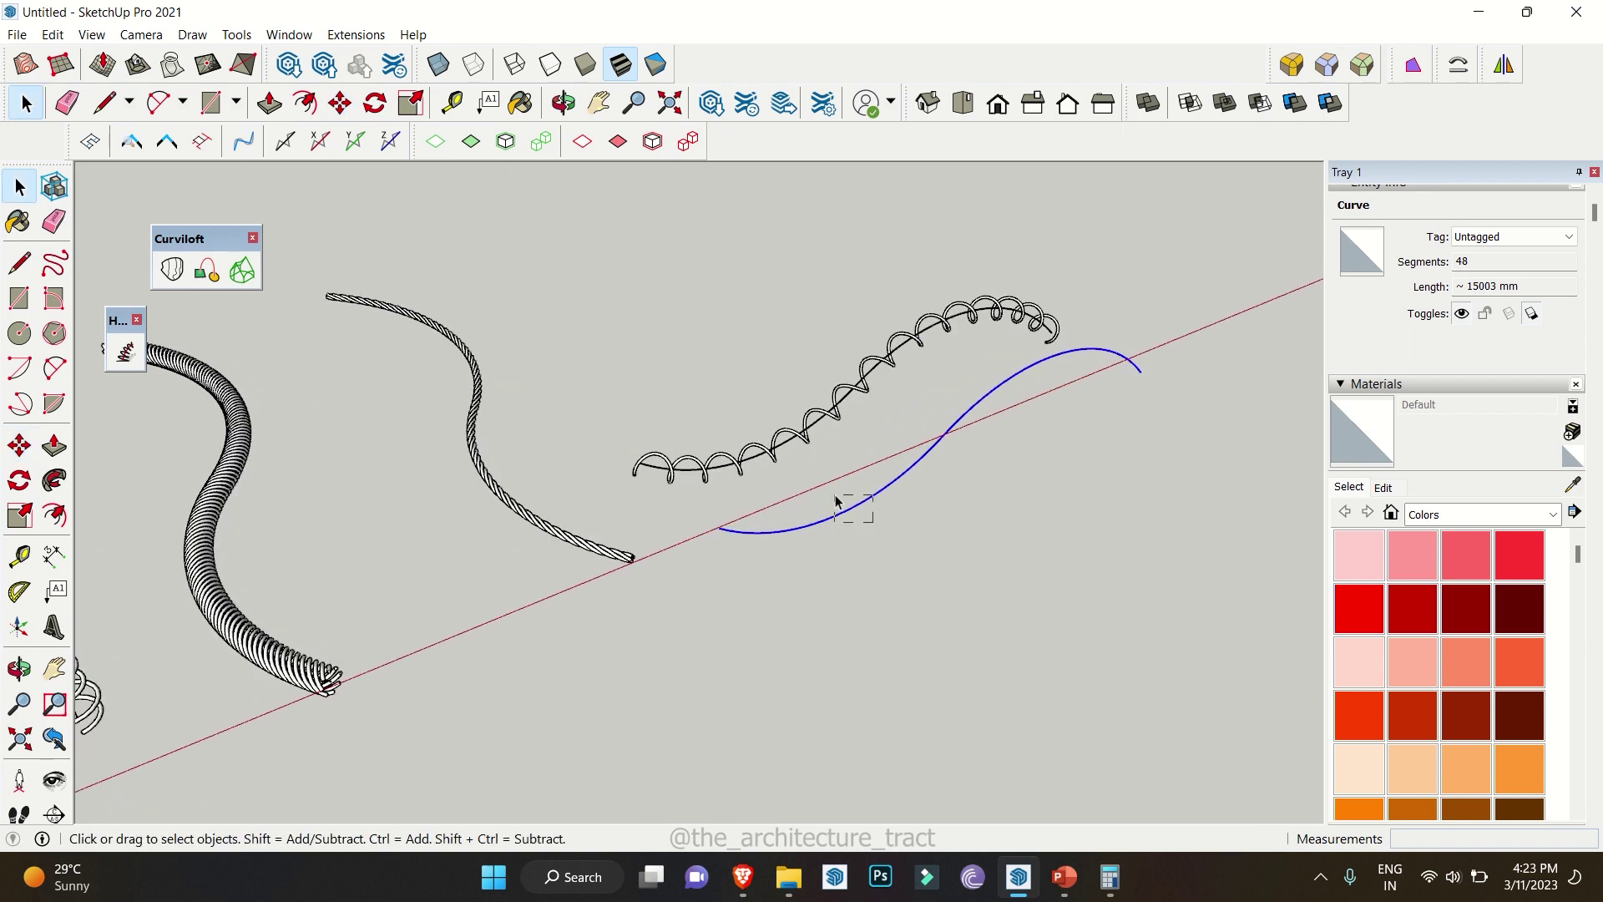
Build a helix along the wave curve tapering from Radius 1 of 500 mm to Radius 2 of 0
{"action": "left_click", "coordinate": [129, 360]}
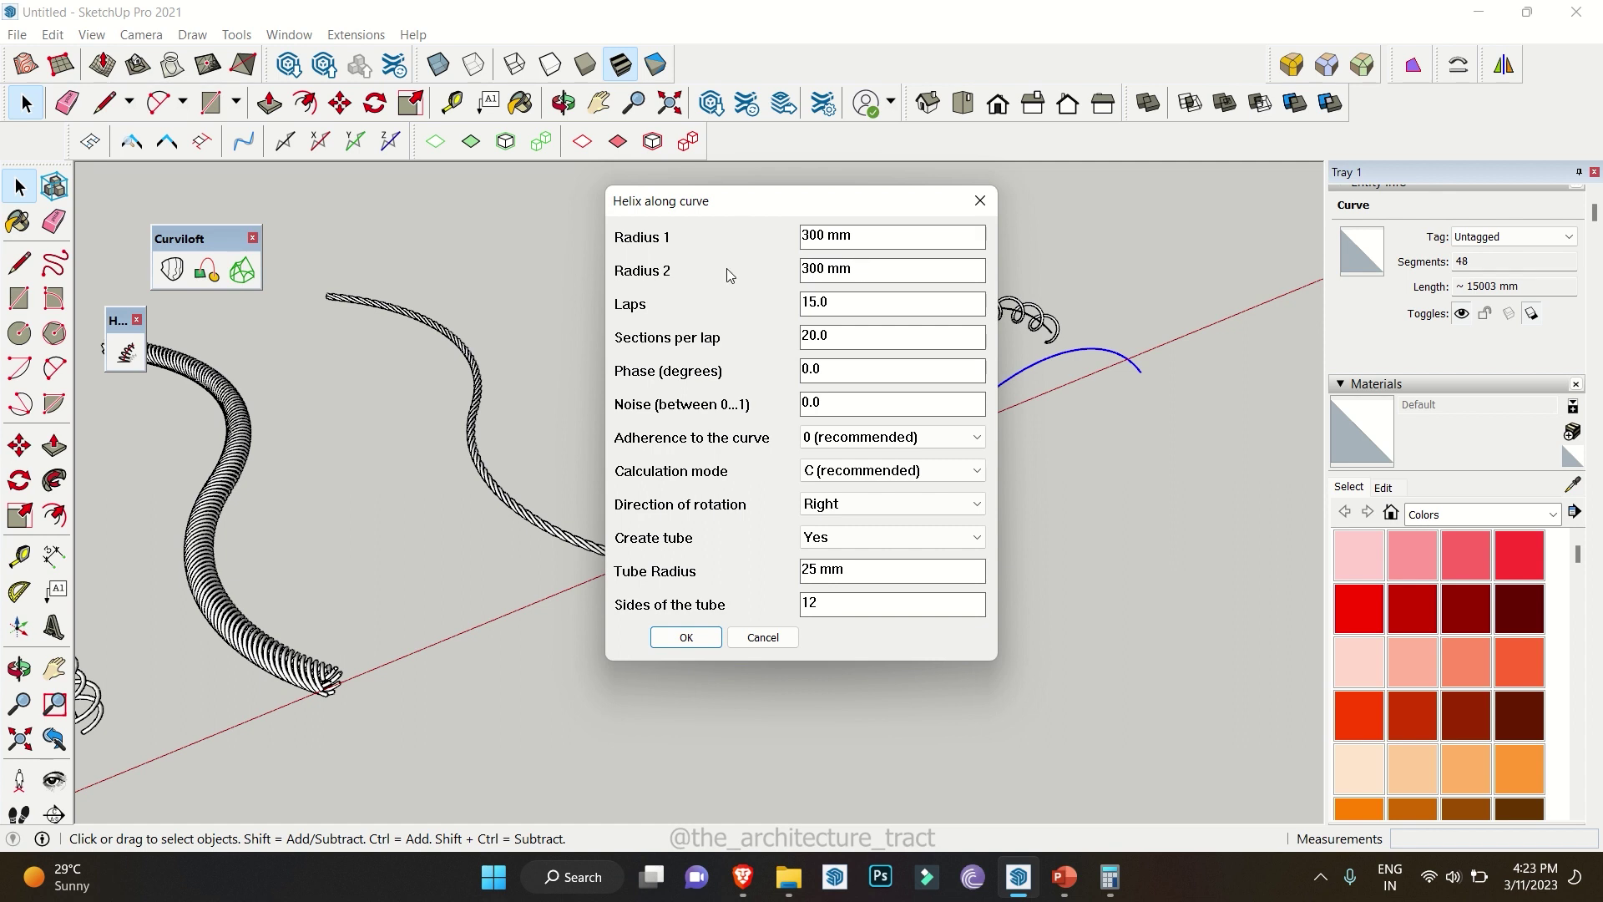
{"action": "triple_click", "coordinate": [864, 275]}
{"action": "type", "text": "0"}
{"action": "key", "text": "shift+Tab"}
{"action": "type", "text": "500"}
{"action": "left_click", "coordinate": [686, 638]}
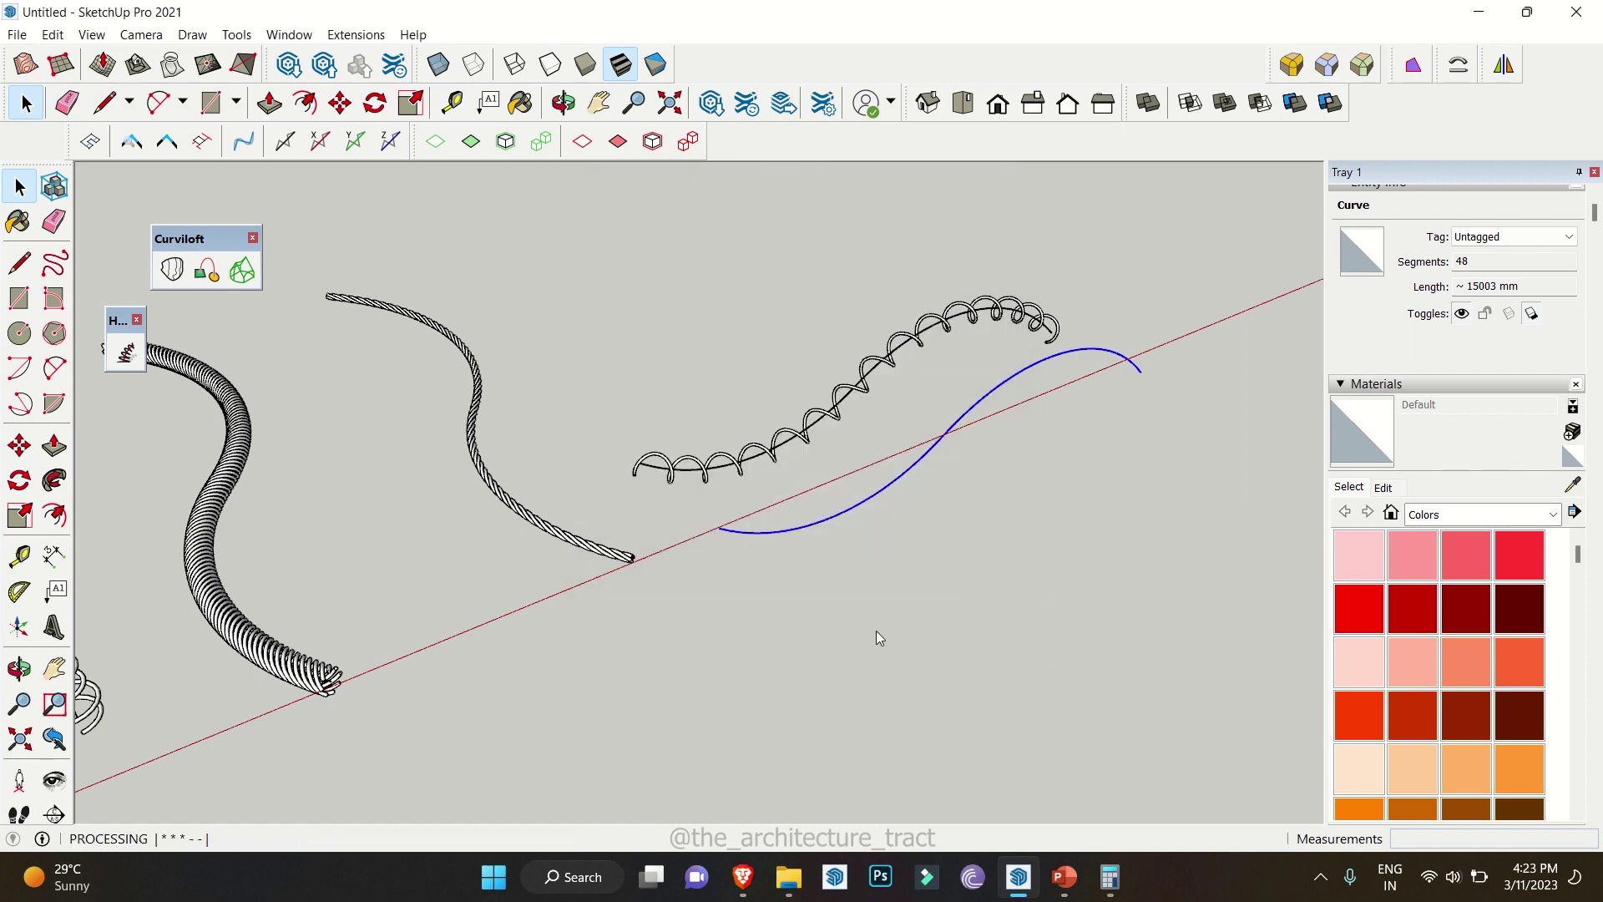
{"action": "middle_click_drag", "start_coordinate": [802, 548], "coordinate": [555, 429]}
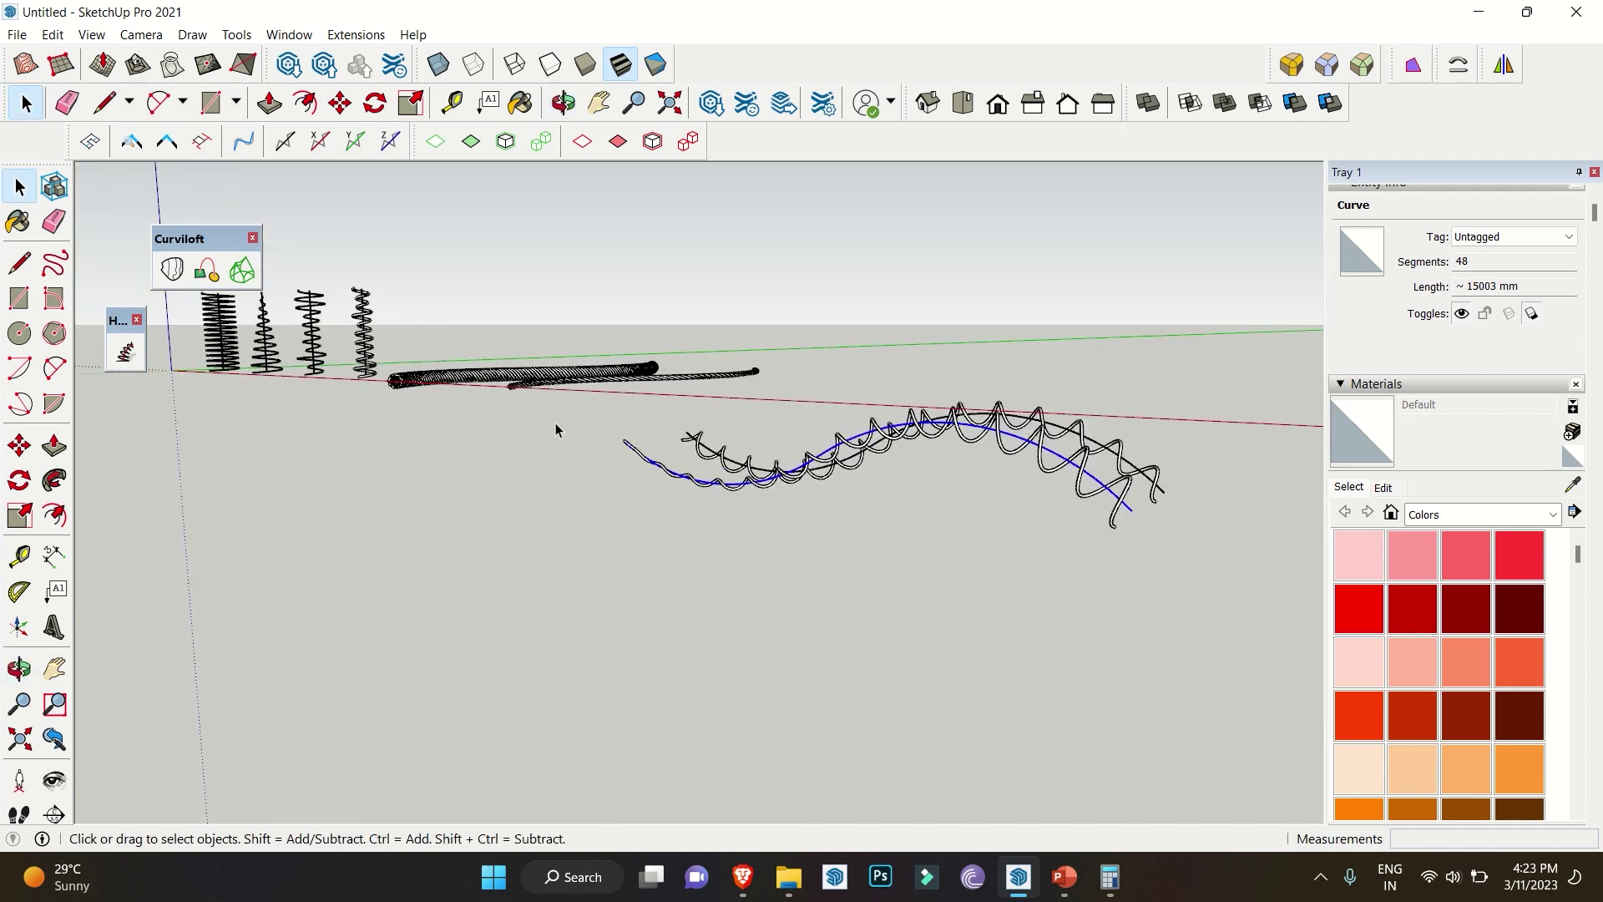